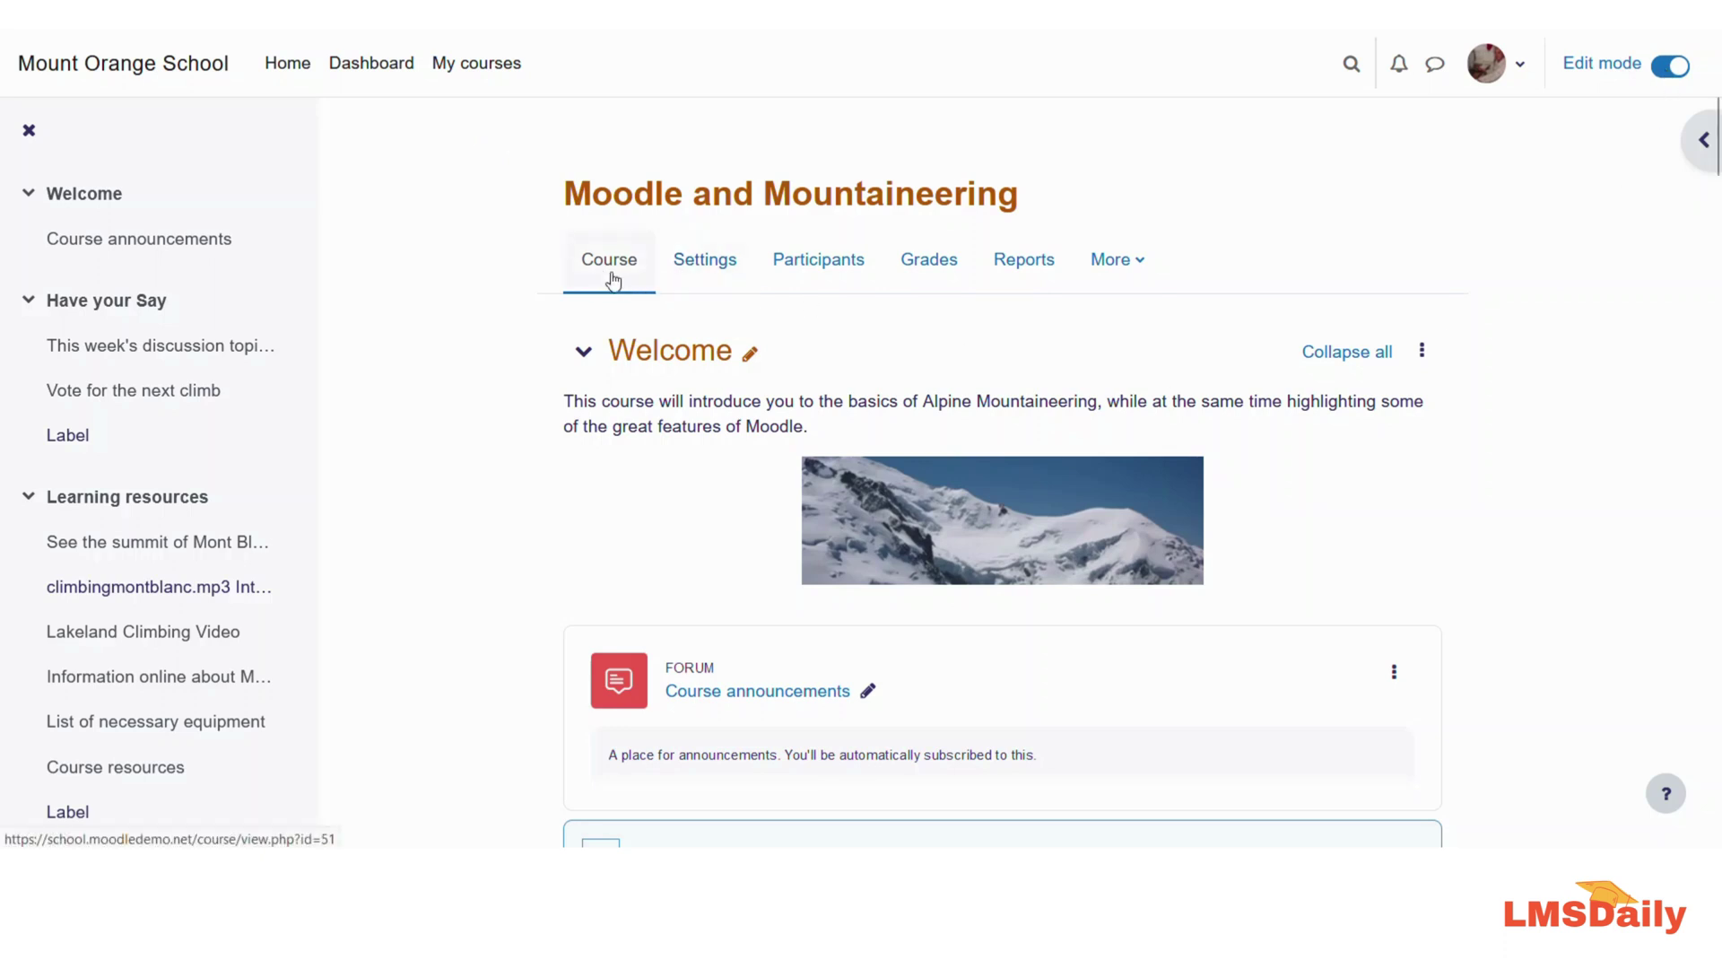
Go to the course participants and switch the Enrolled users menu to the Groups page
left_click(793, 275)
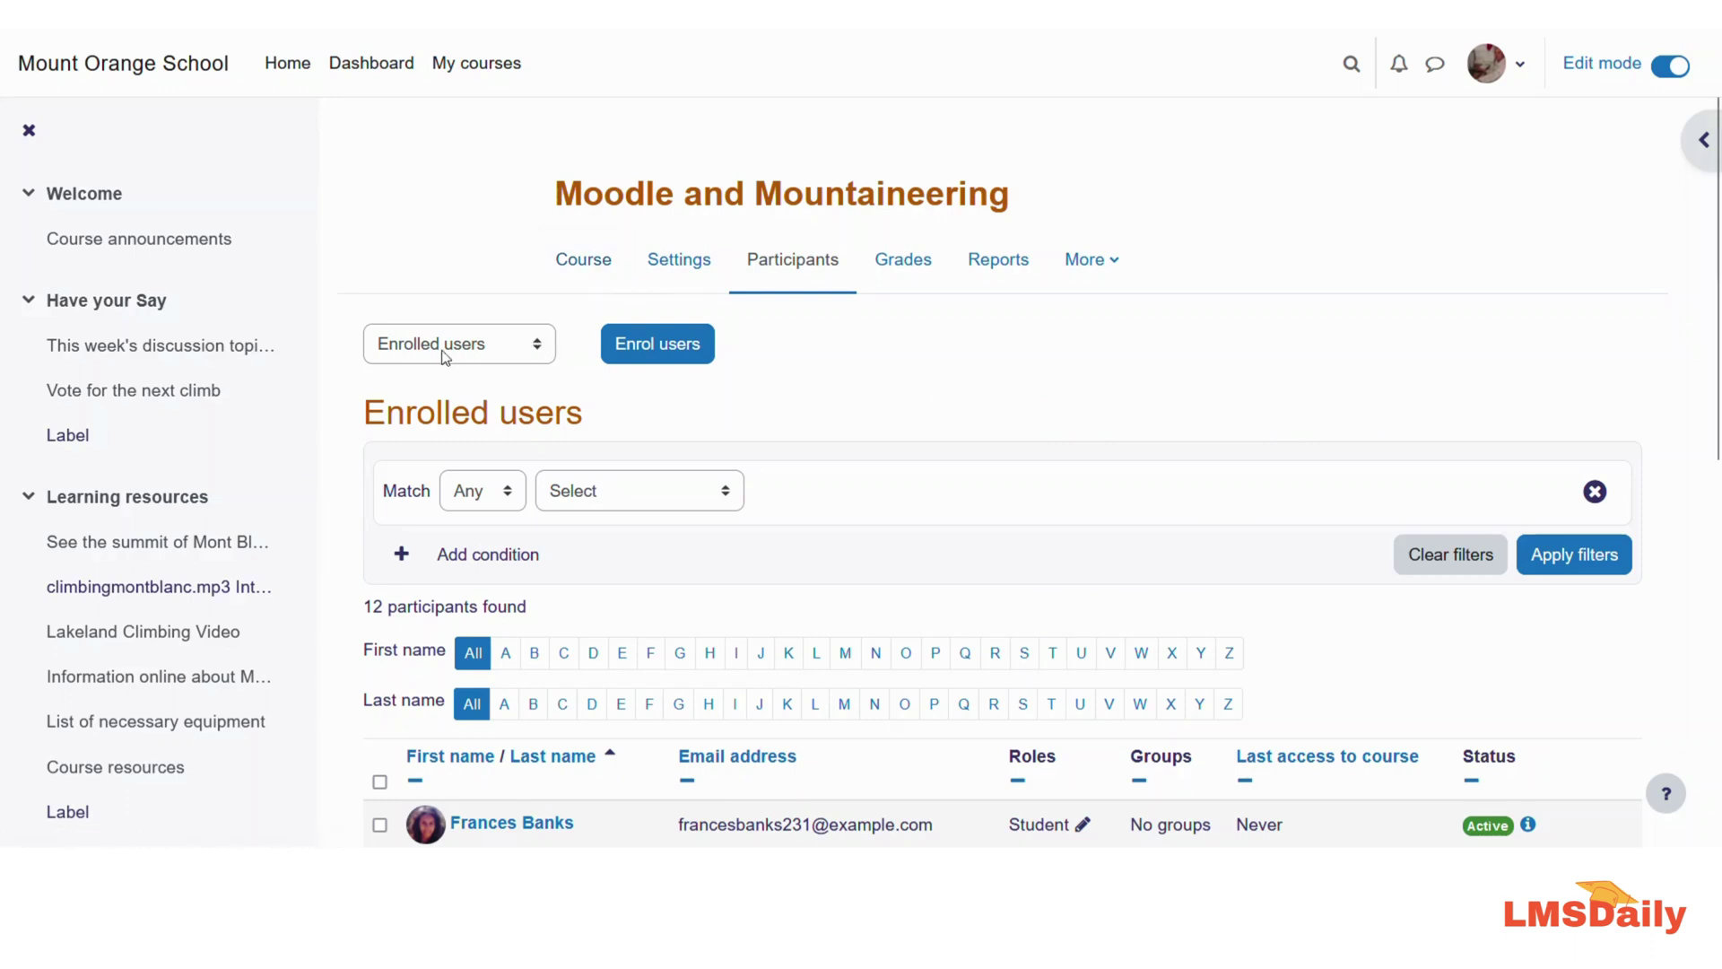
left_click(502, 356)
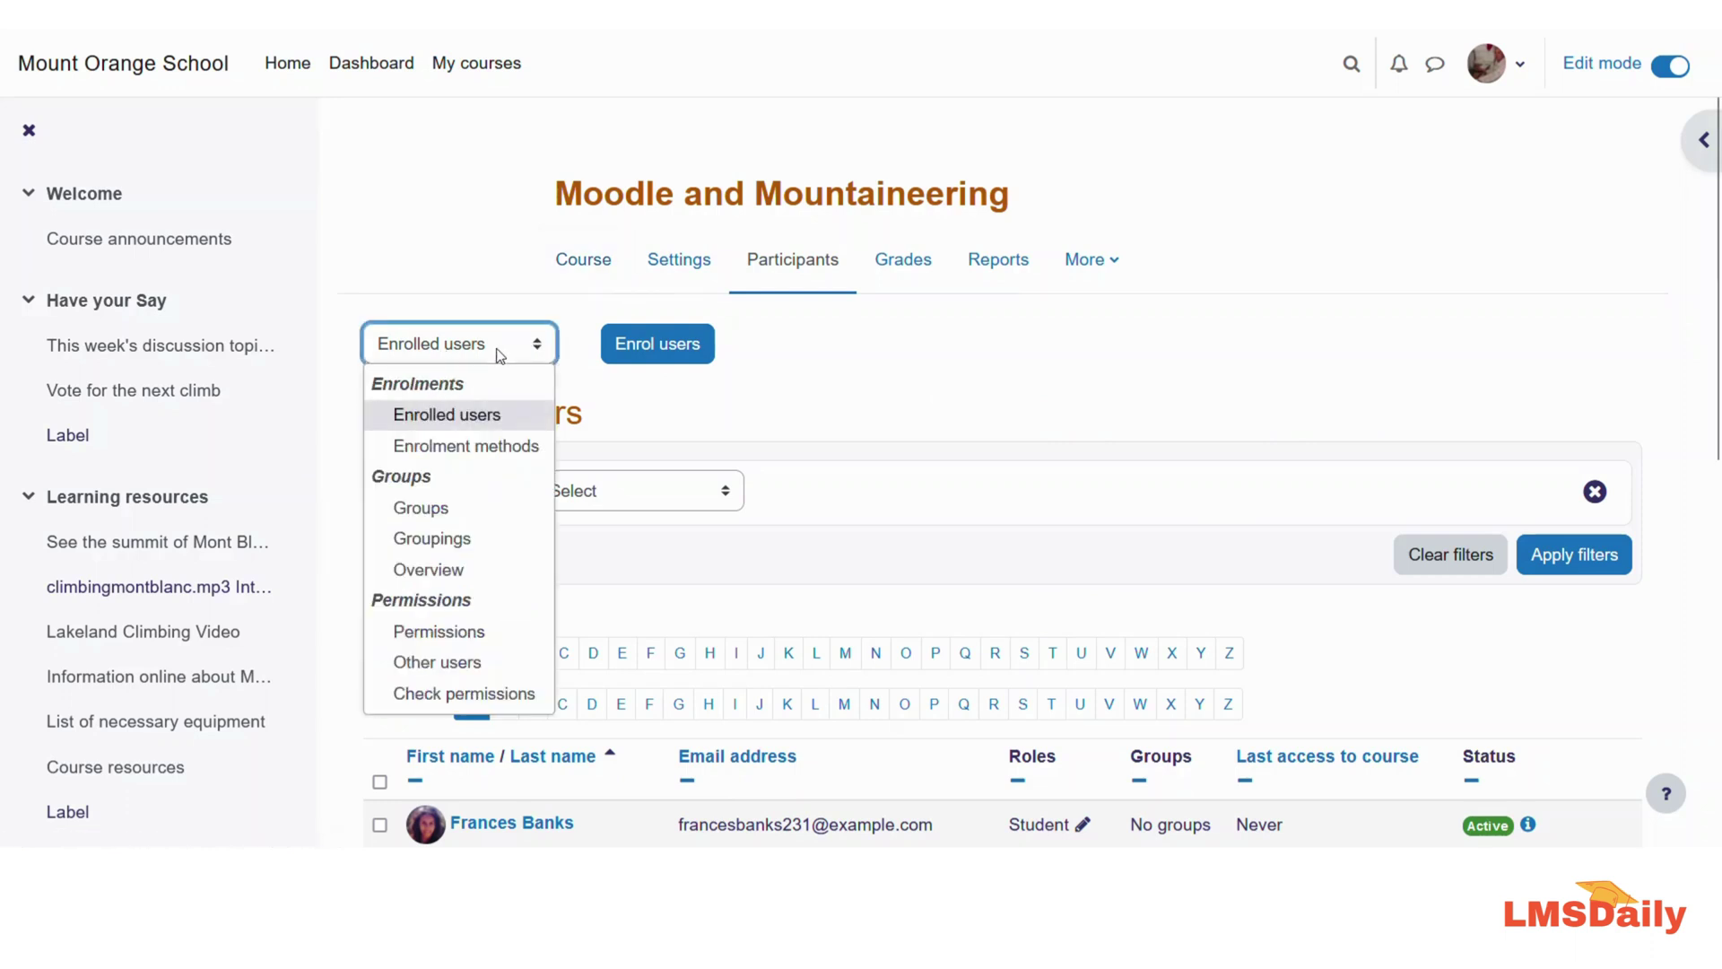
left_click(406, 509)
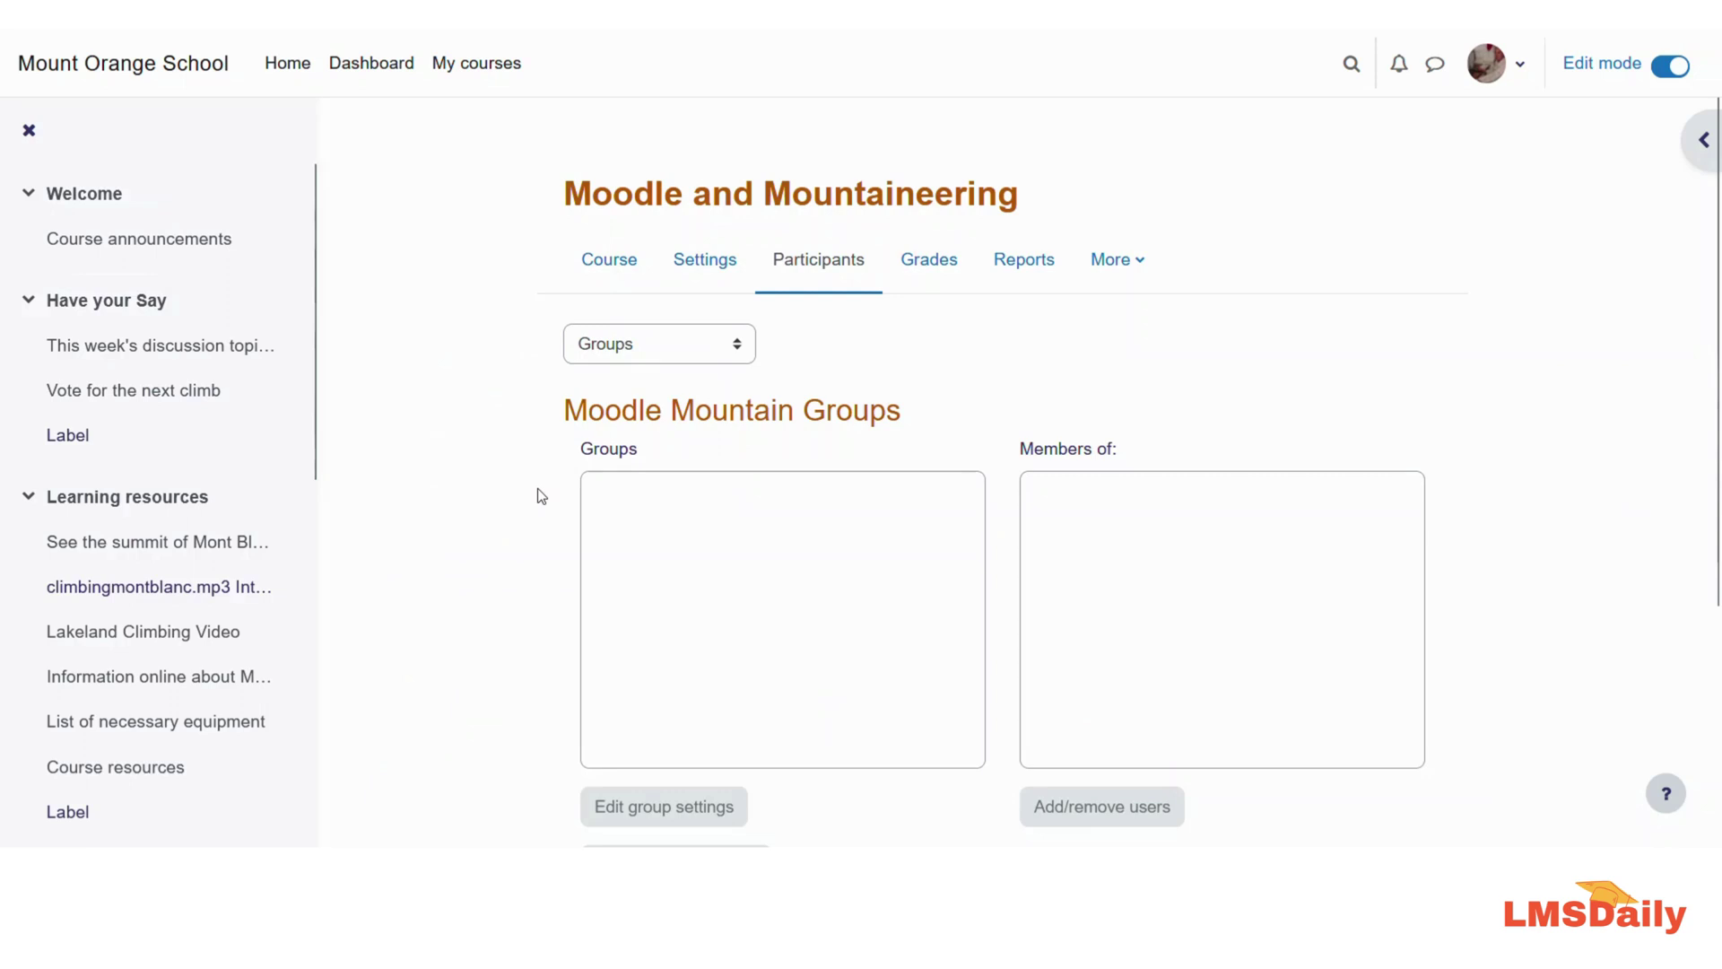
scroll(539, 490, "down", 2)
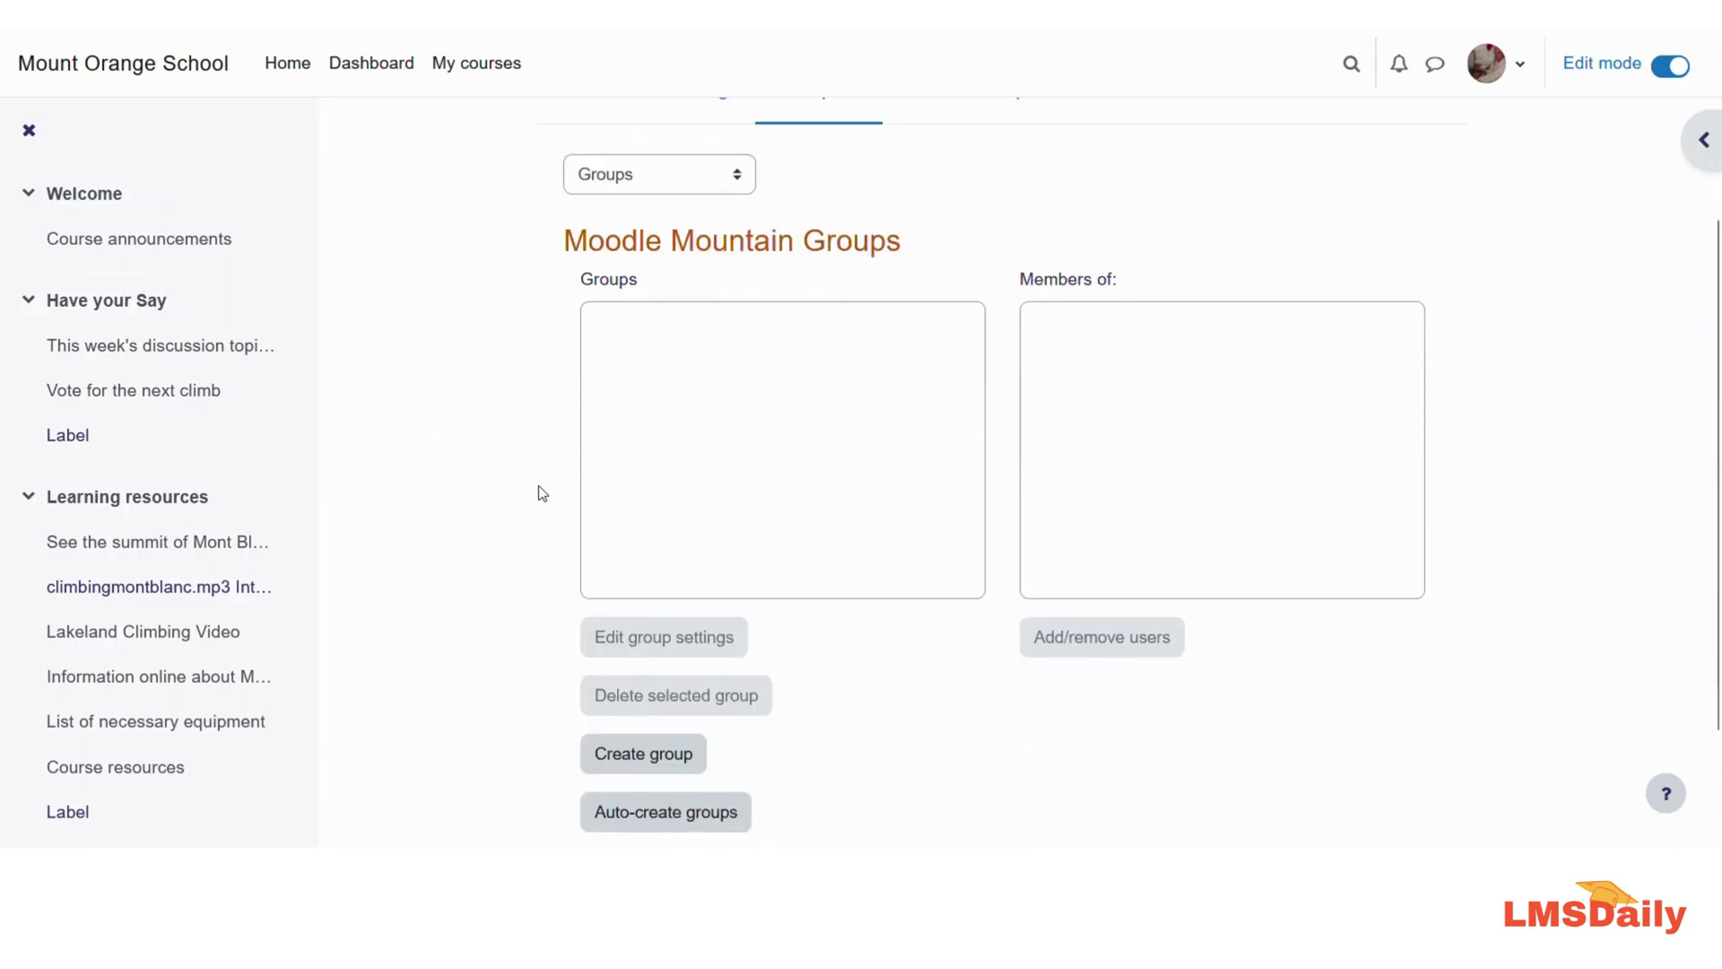
scroll(538, 486, "down", 2)
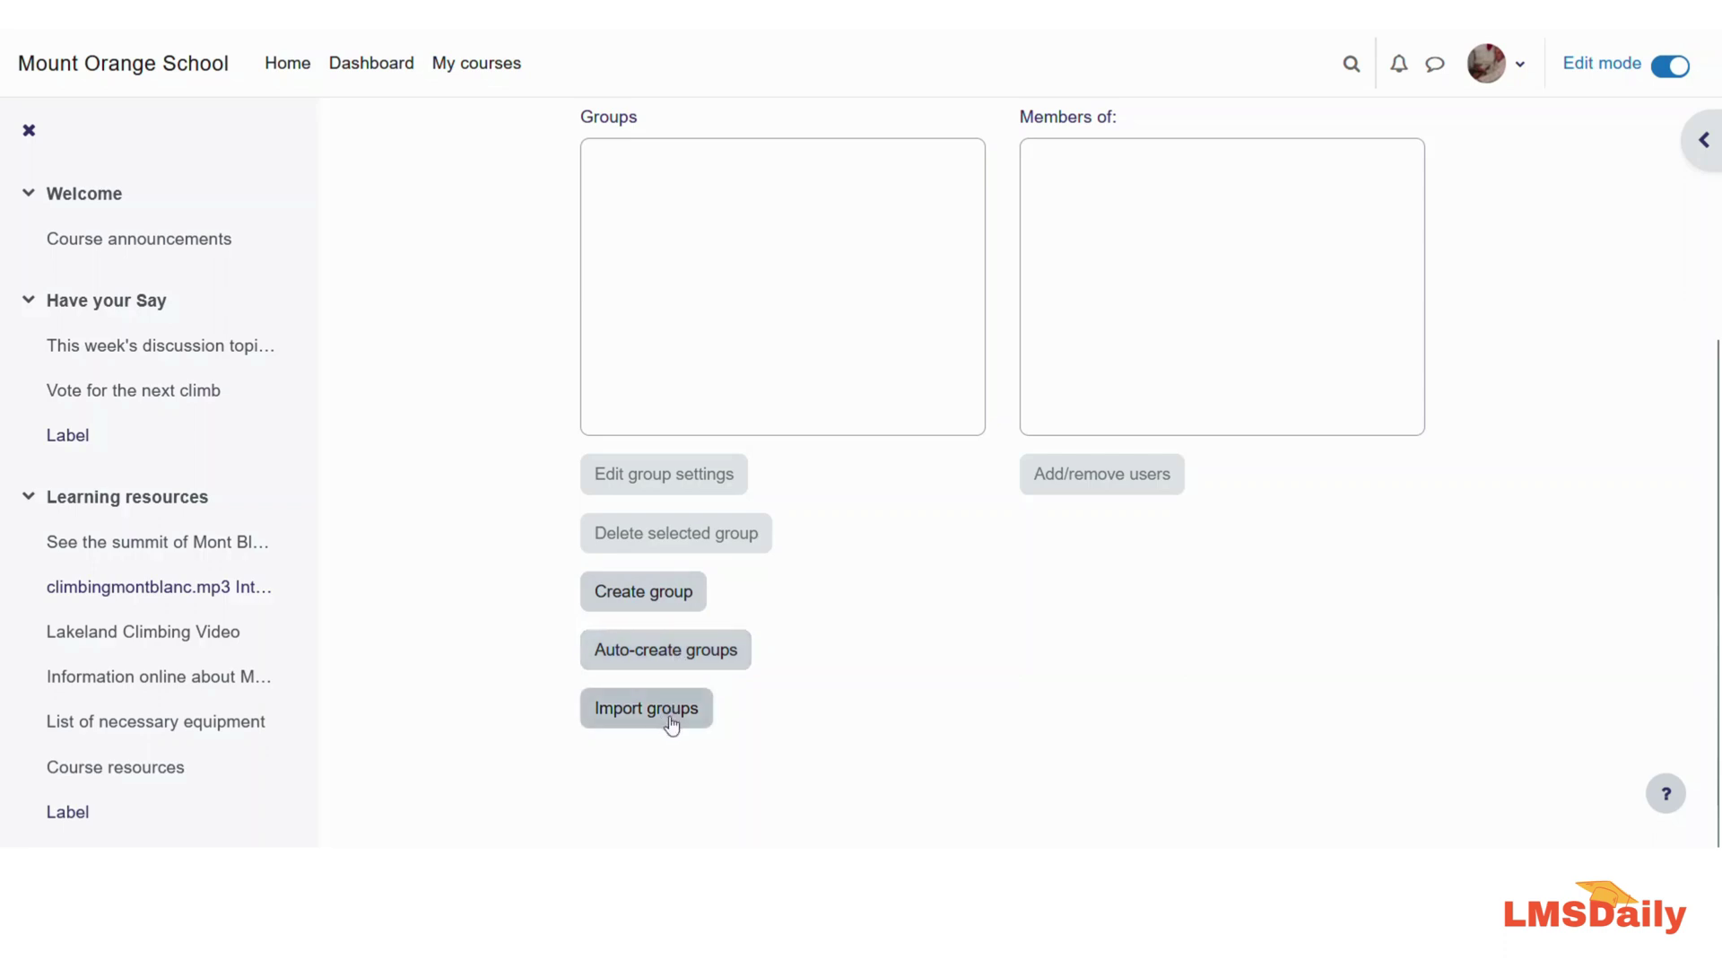
Create and save a group named 'First Group' with Group messaging set to Yes
left_click(652, 603)
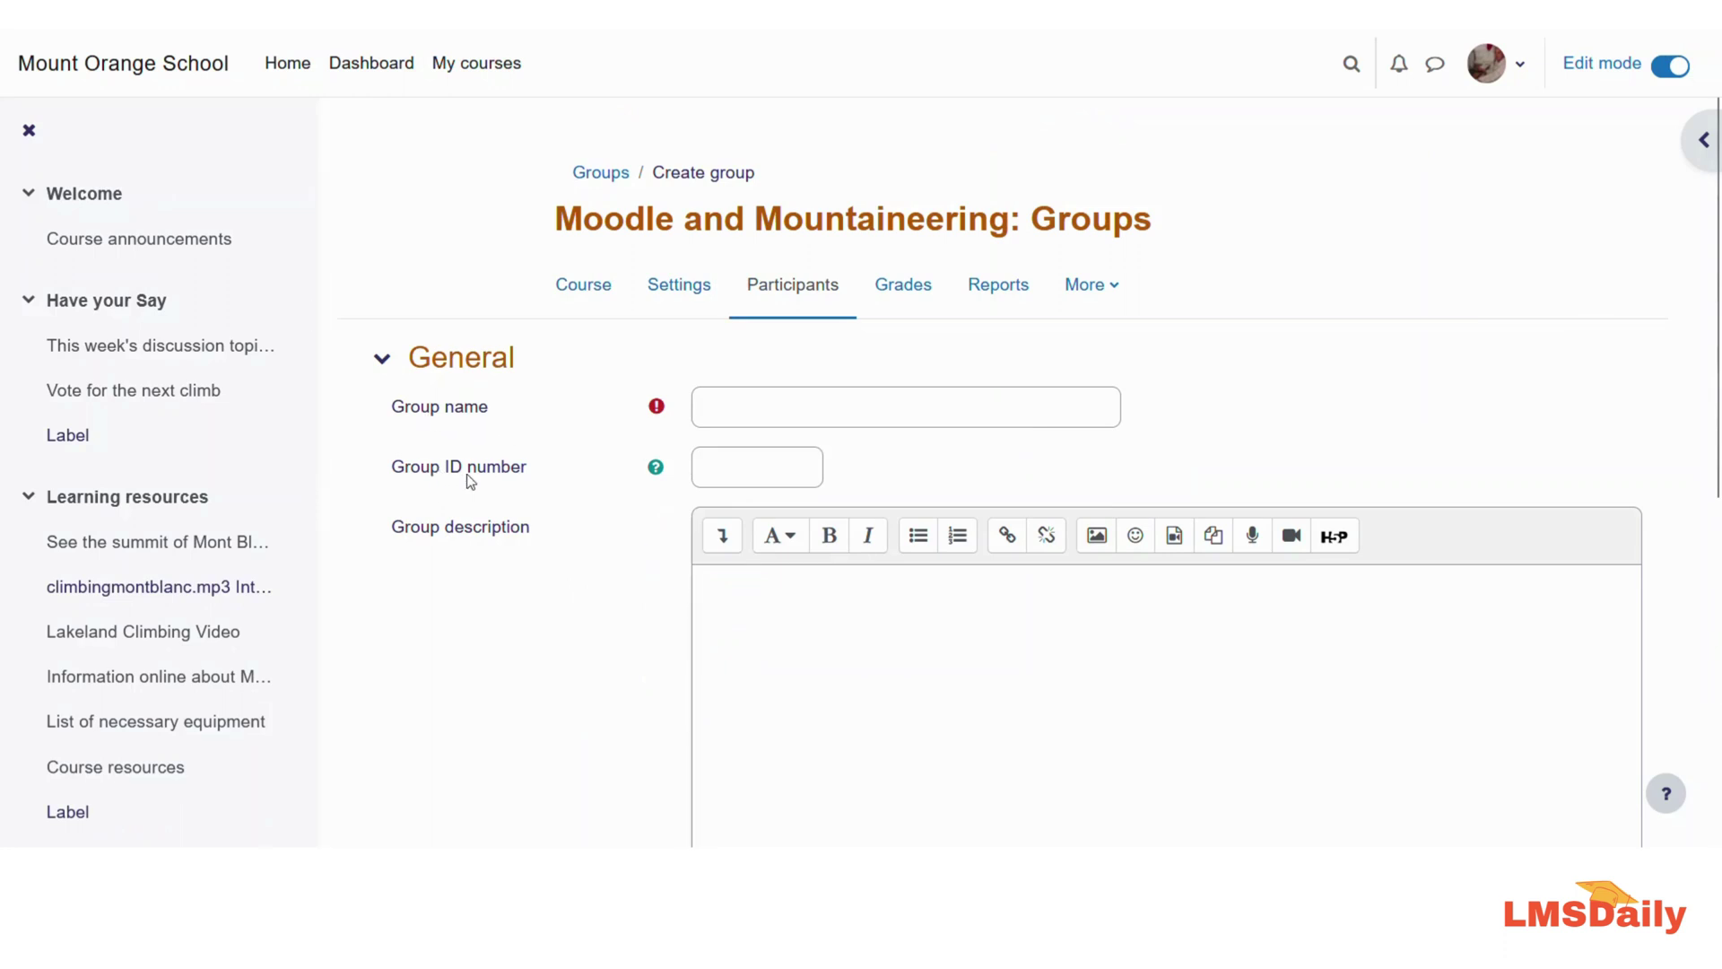
scroll(719, 581, "down", 4)
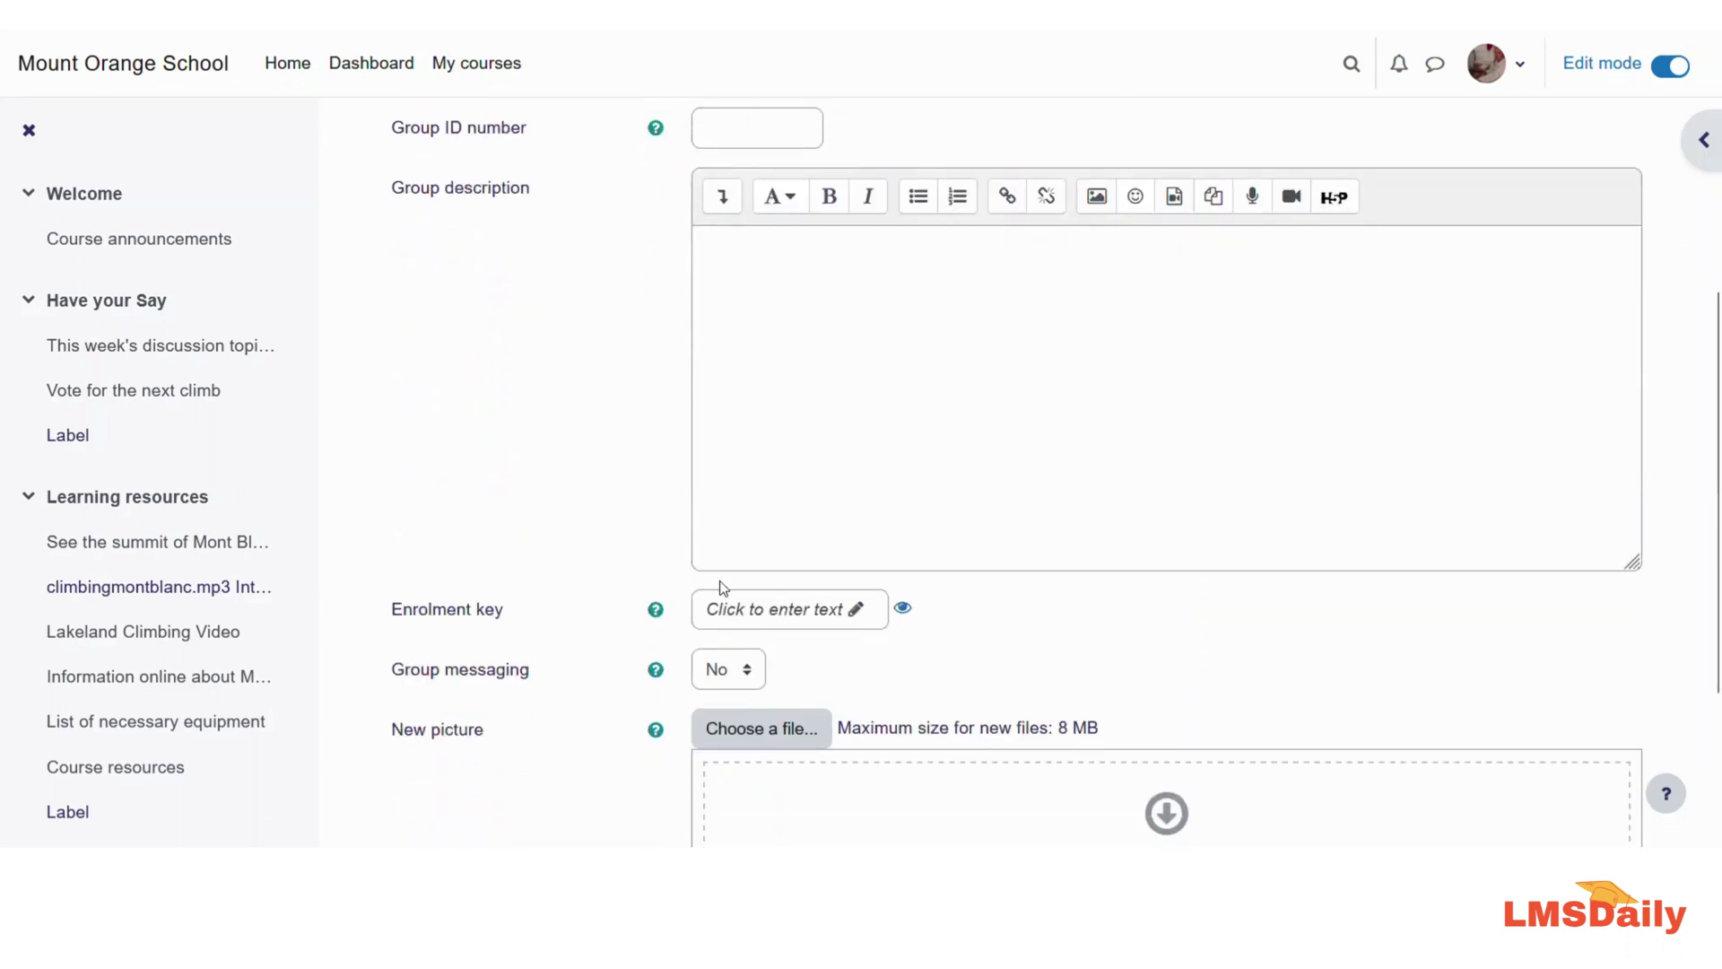
scroll(719, 587, "up", 4)
left_click(724, 414)
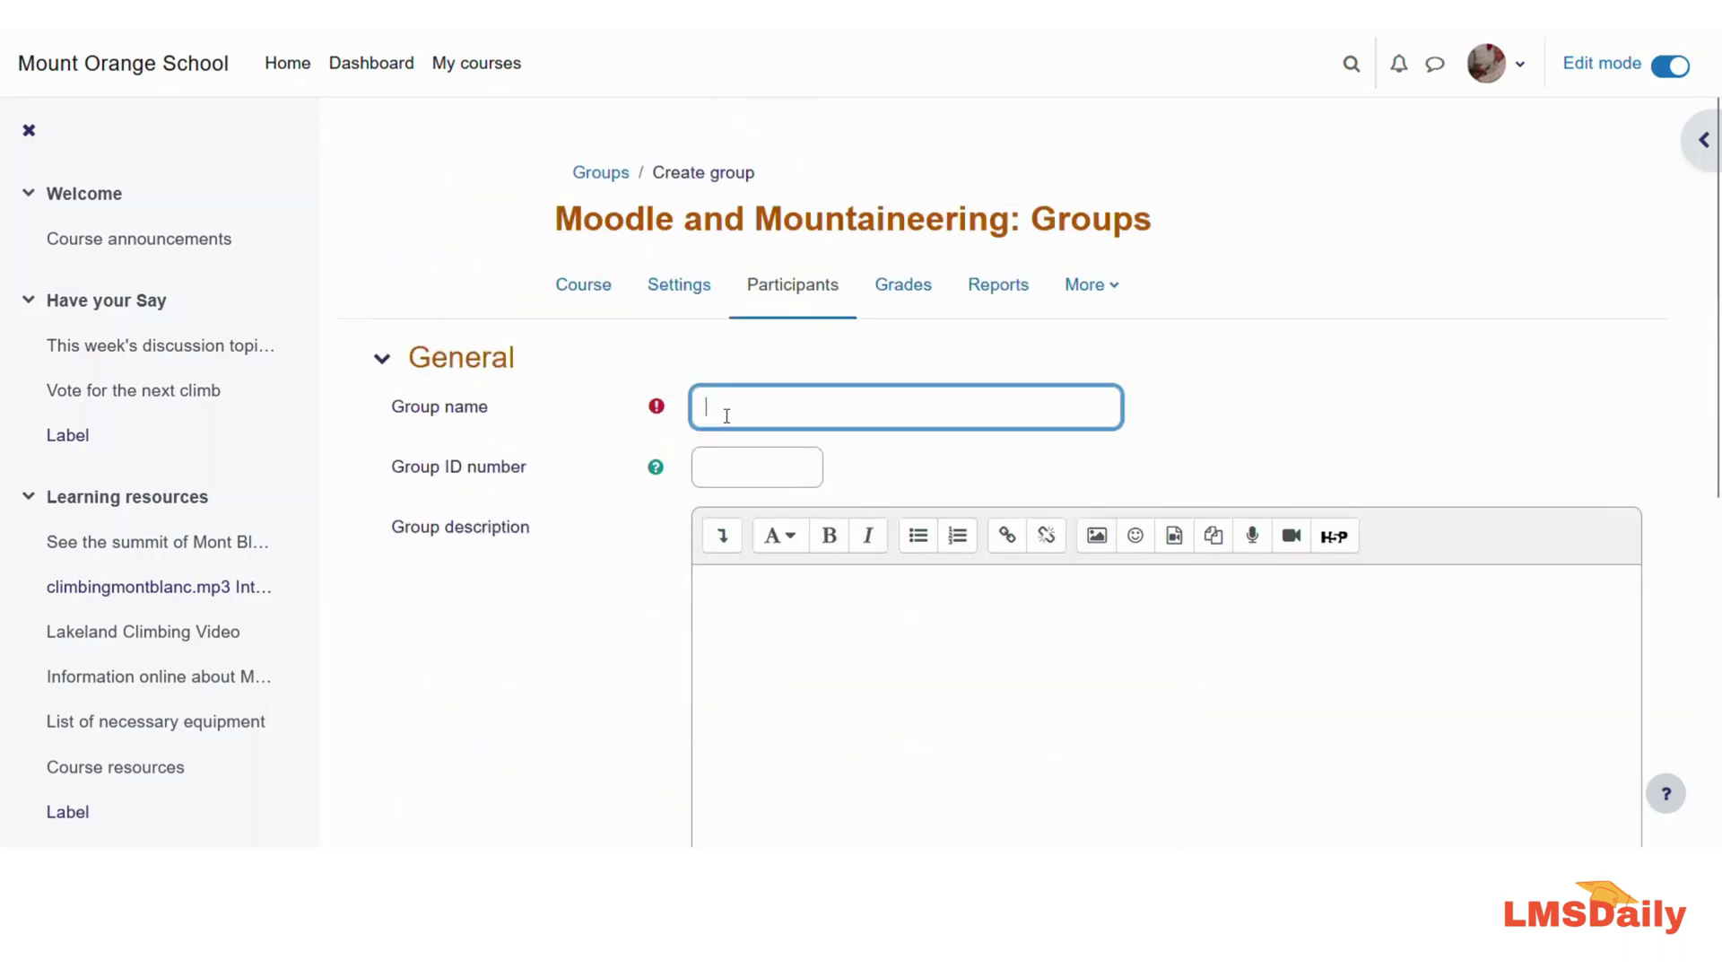
type("First Group")
scroll(726, 463, "down", 4)
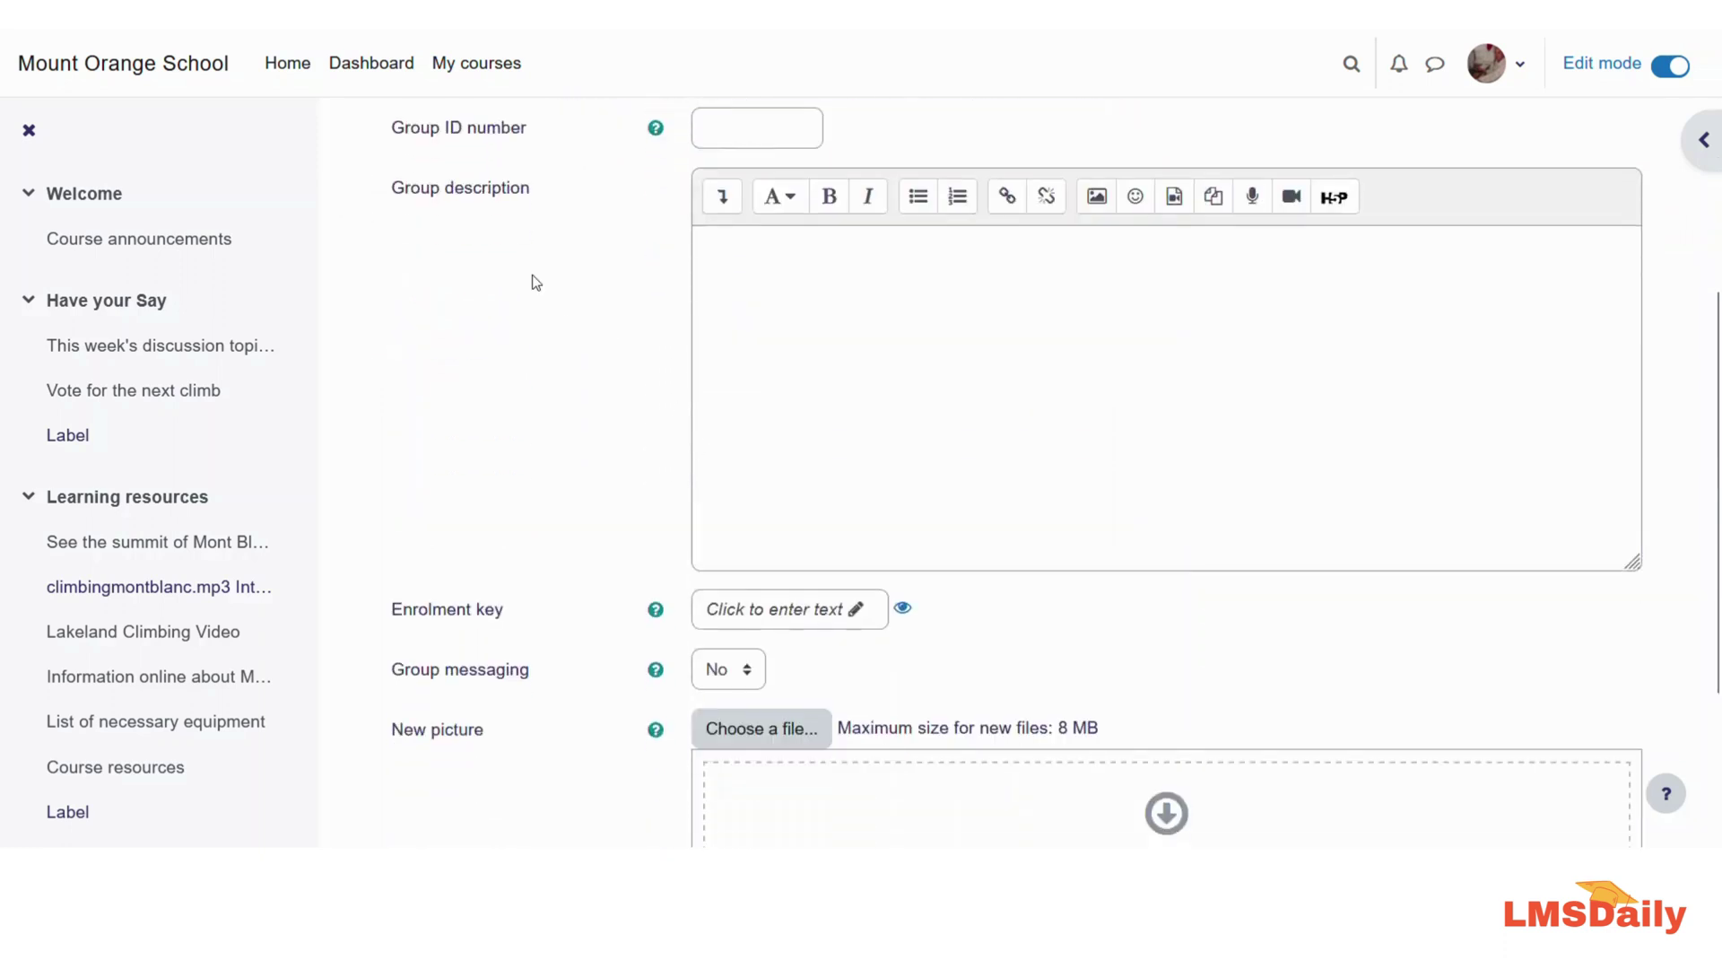
scroll(627, 484, "down", 2)
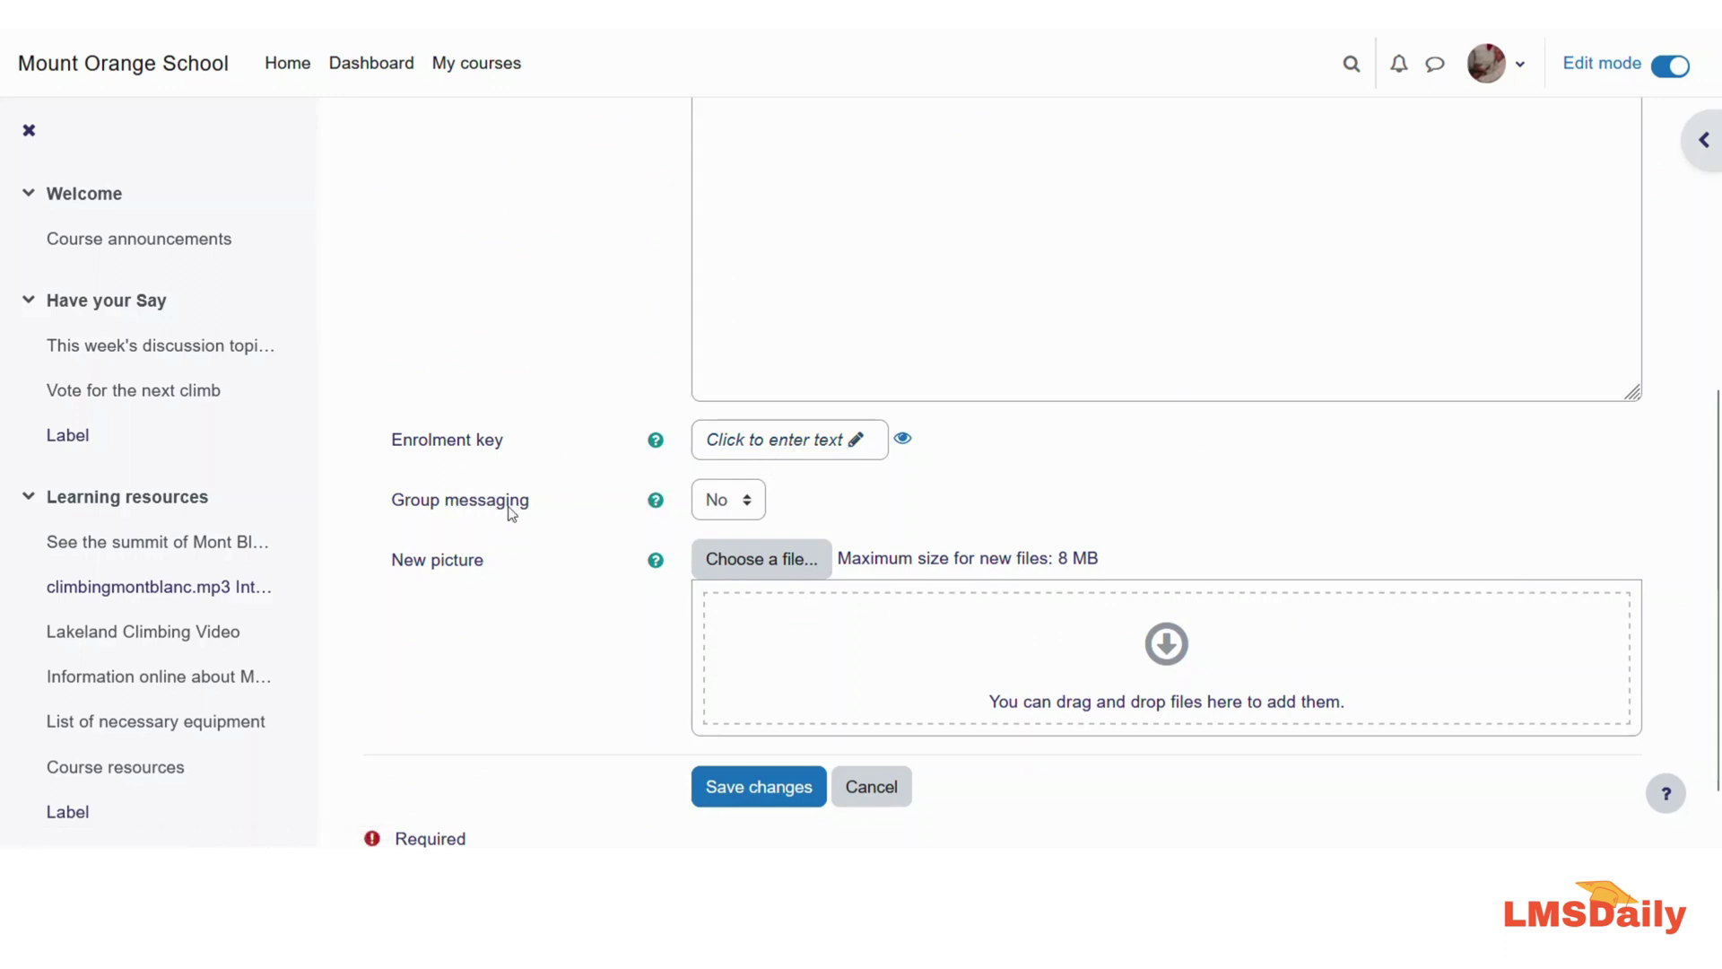
left_click(718, 511)
left_click(713, 567)
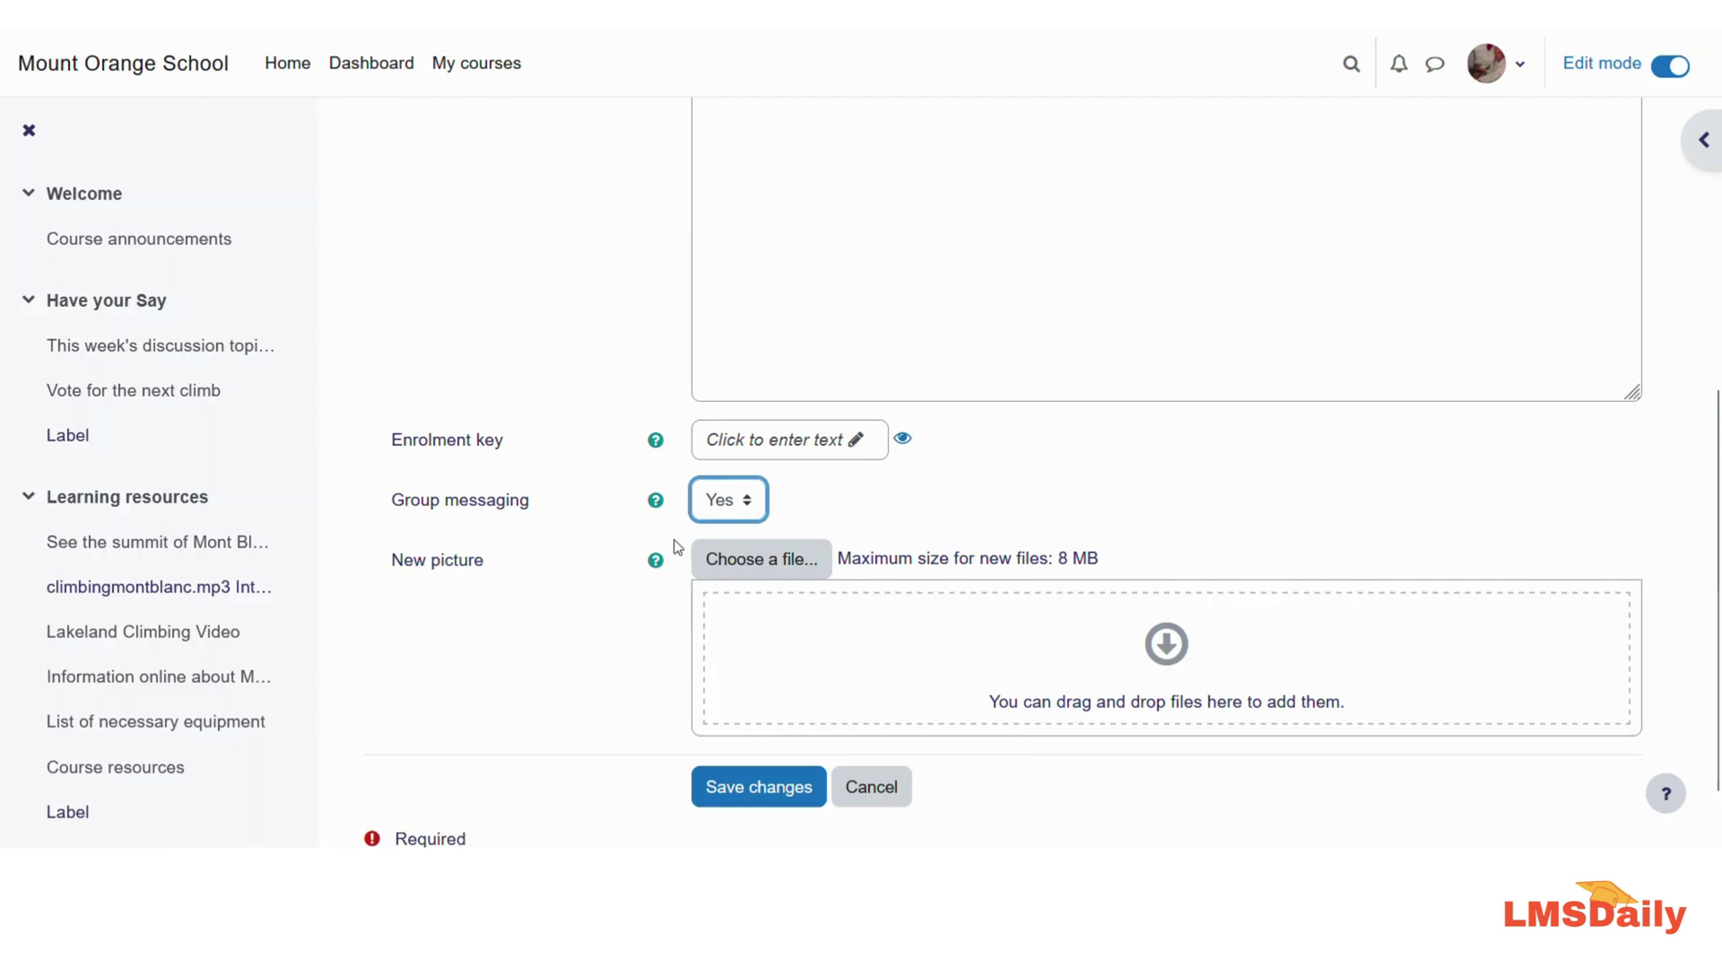
scroll(722, 446, "up", 8)
scroll(724, 449, "down", 8)
left_click(759, 782)
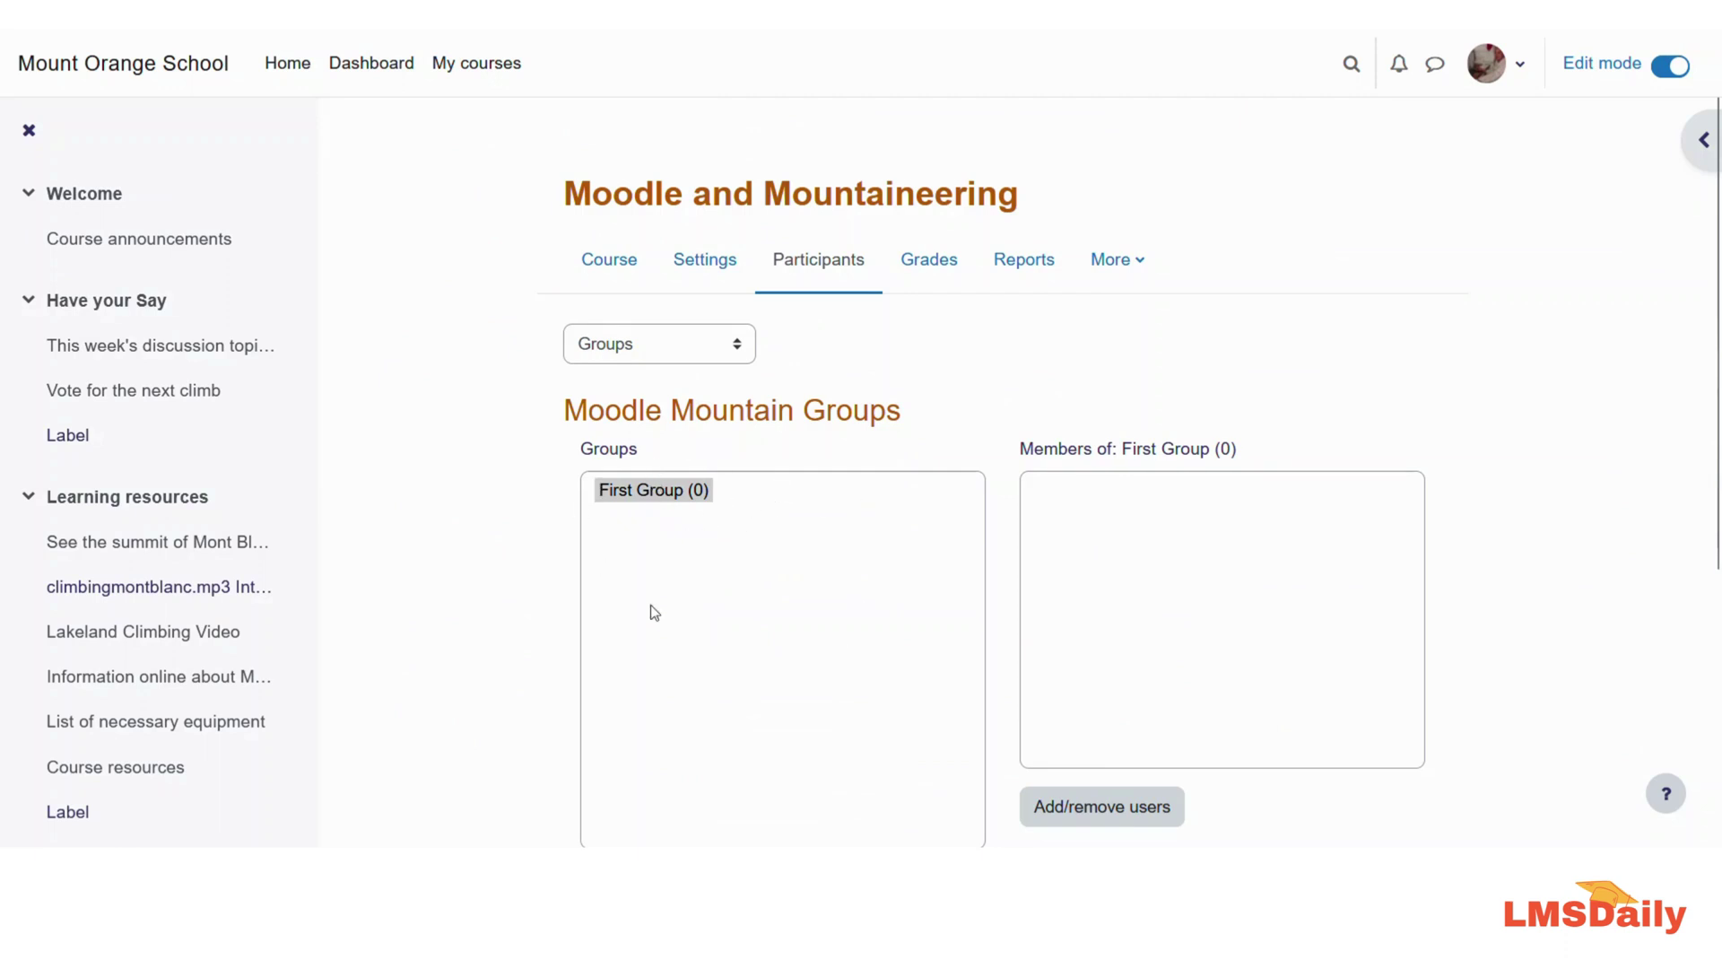
Add the first four students from Potential members to First Group
scroll(659, 529, "down", 5)
scroll(653, 530, "up", 2)
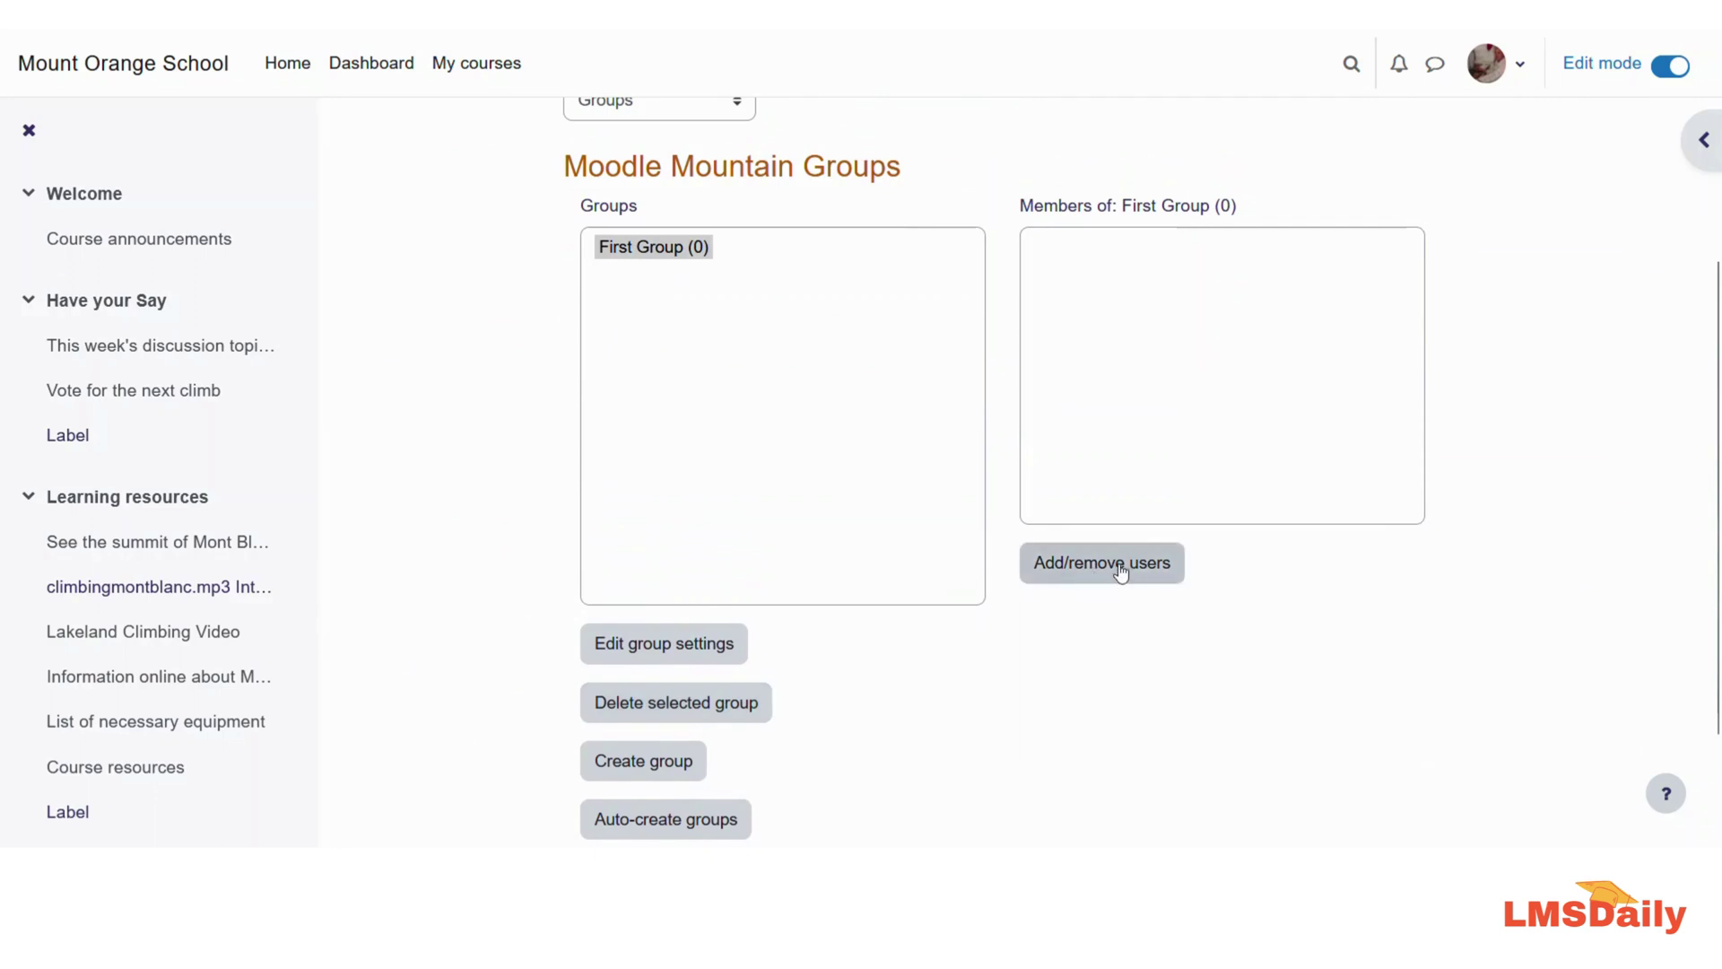
left_click(653, 250)
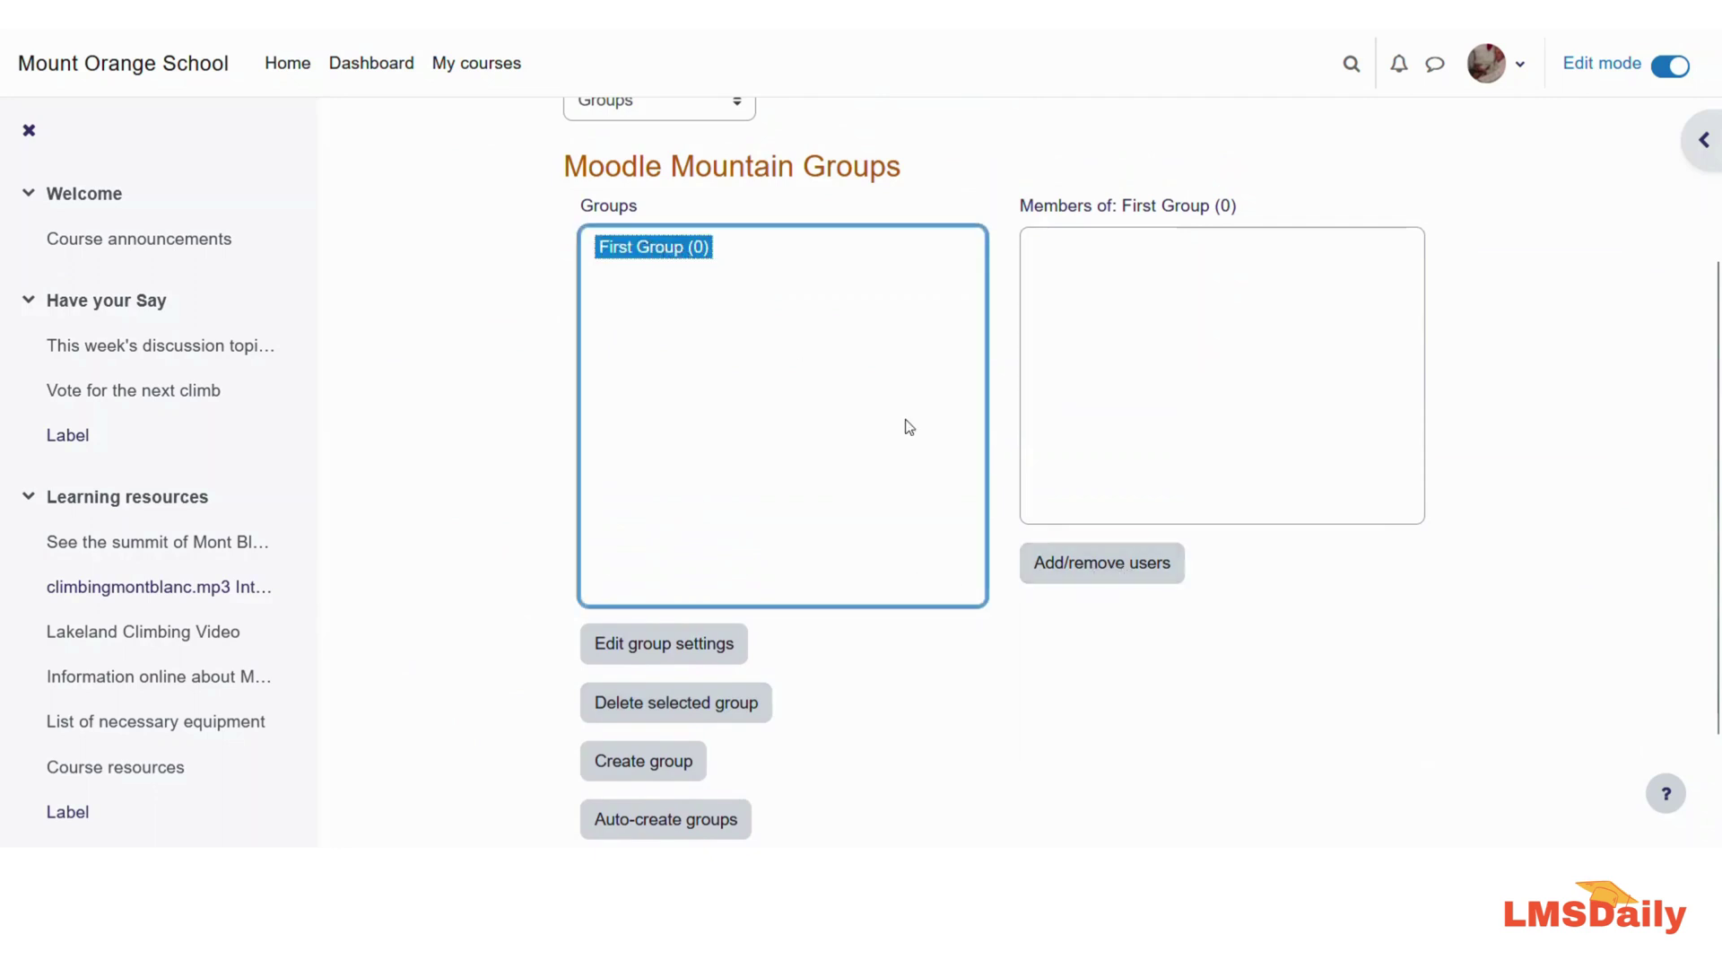
left_click(1055, 566)
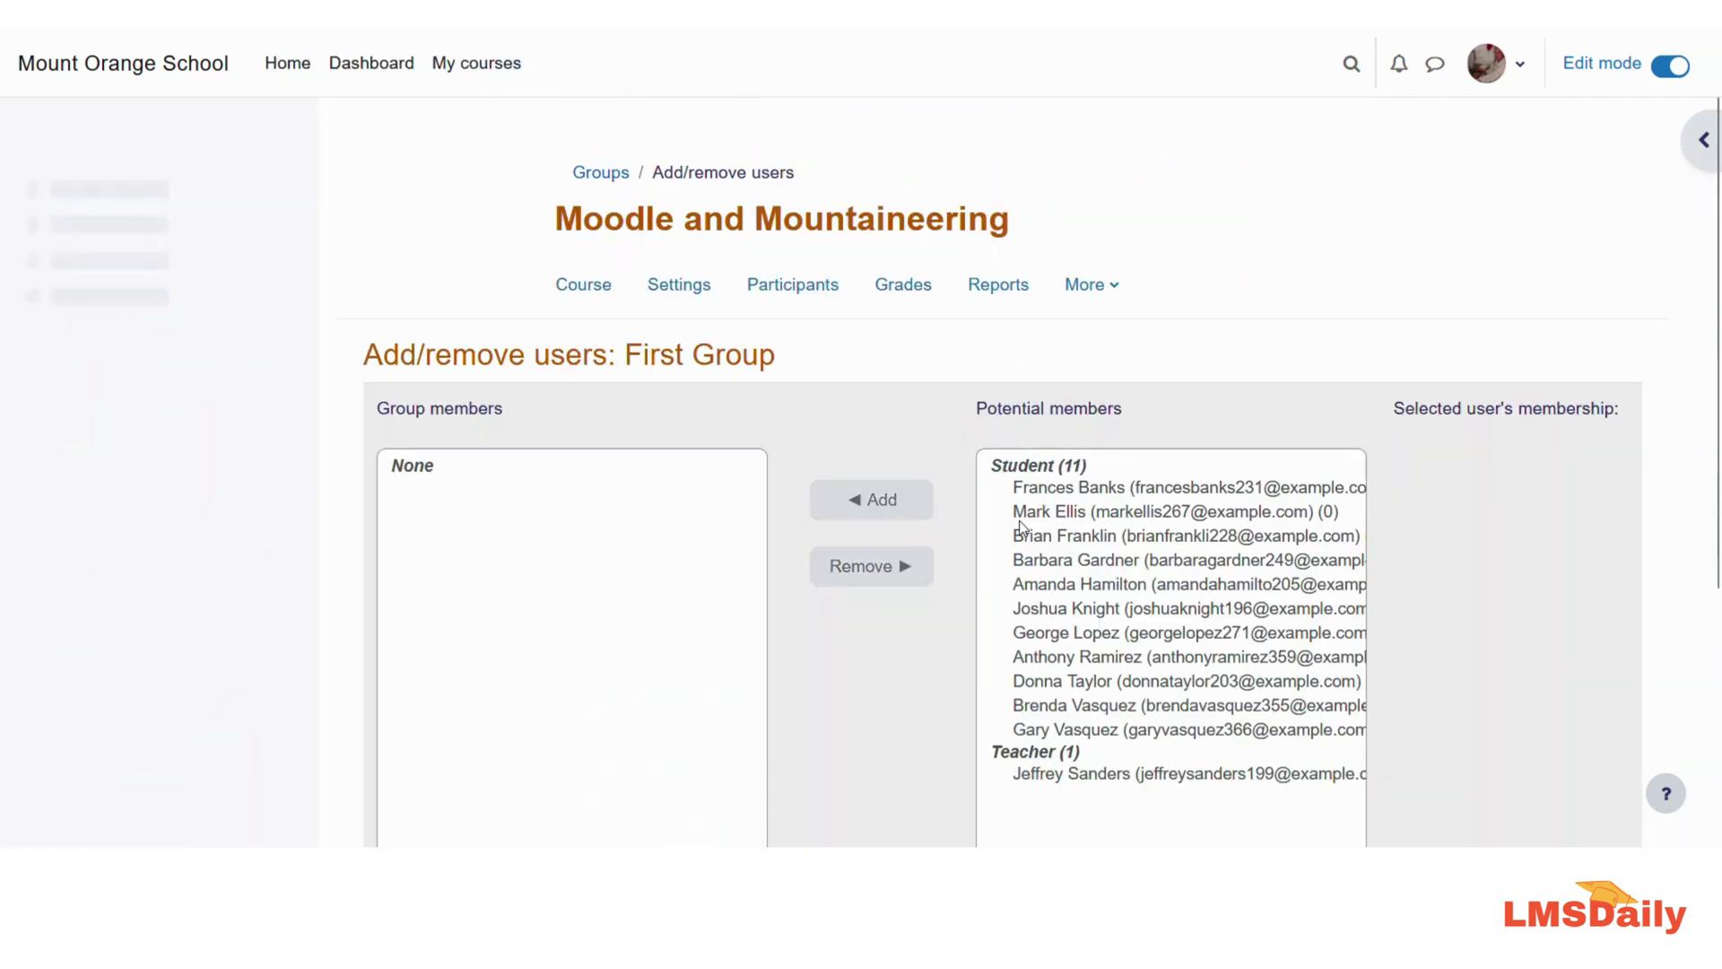
scroll(578, 411, "down", 2)
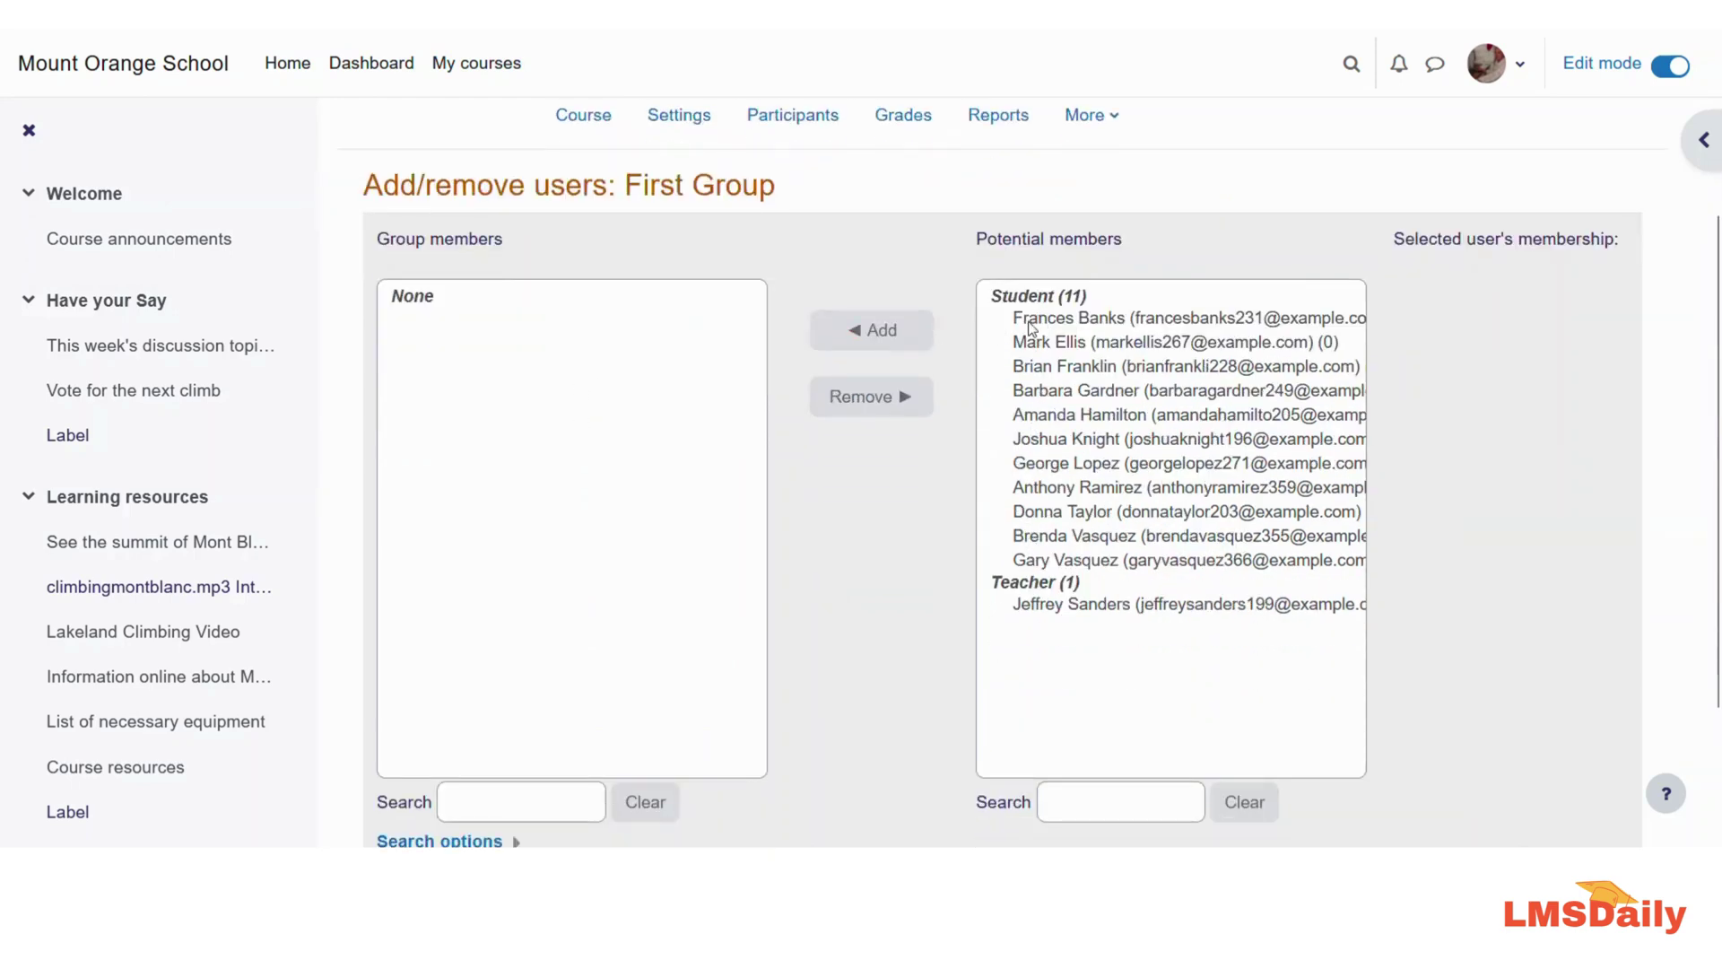
scroll(1059, 618, "down", 2)
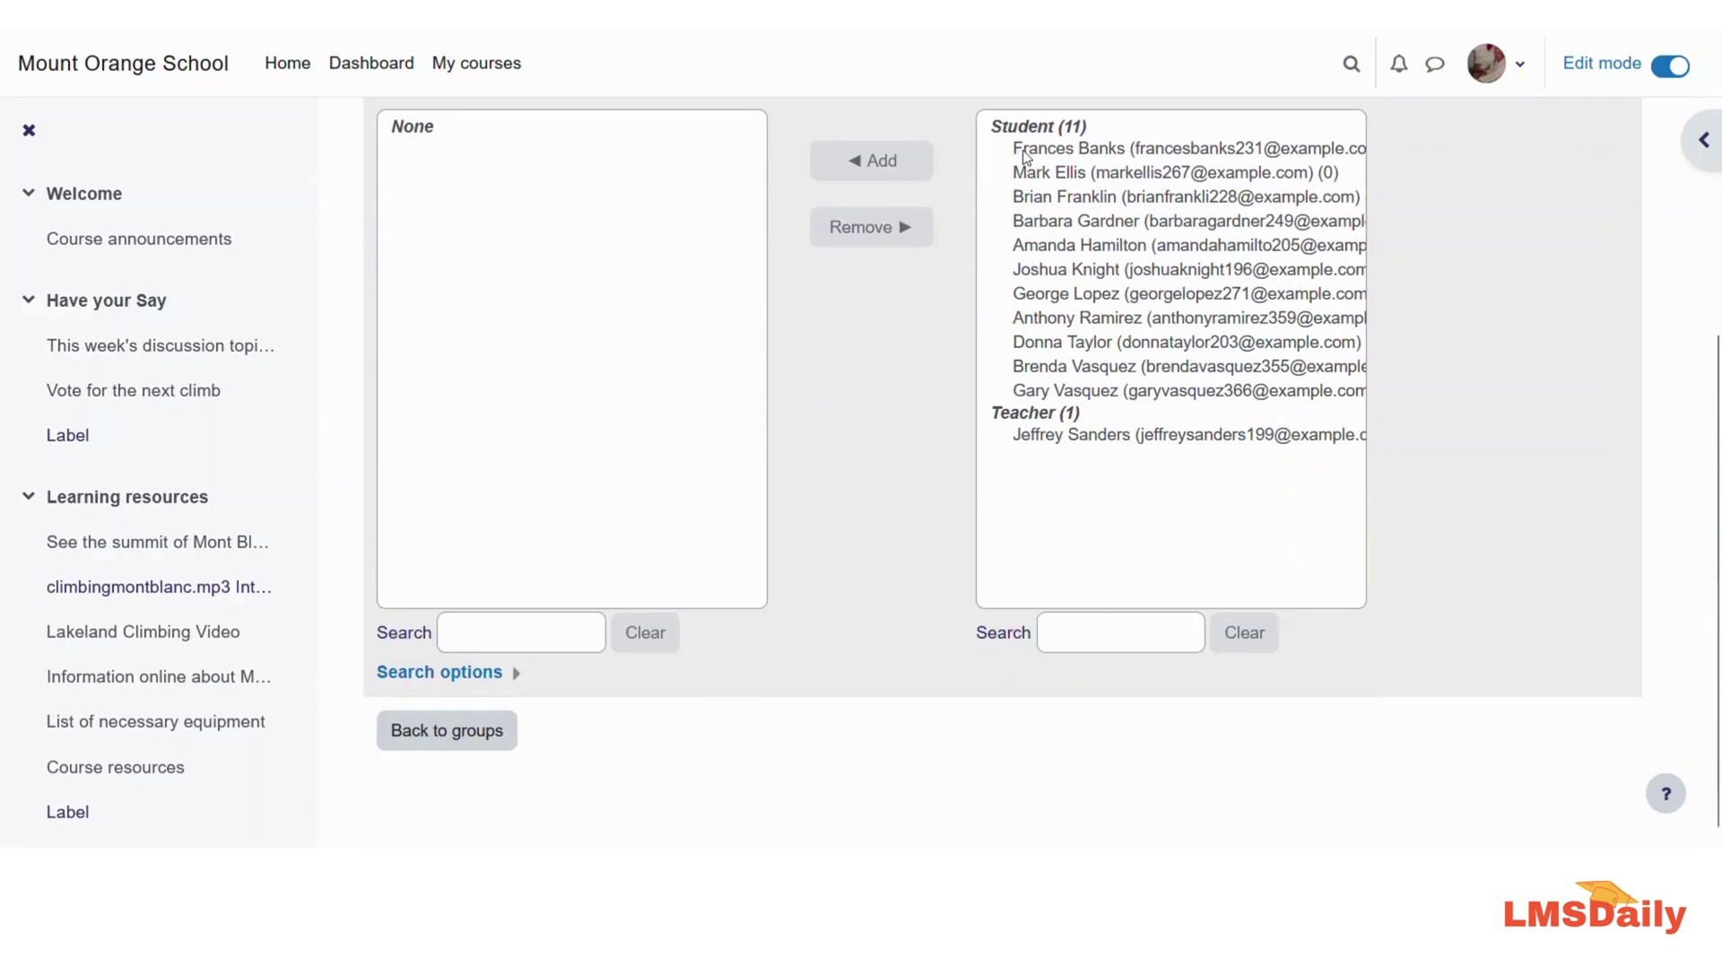
left_click_drag(1026, 155, 1029, 222)
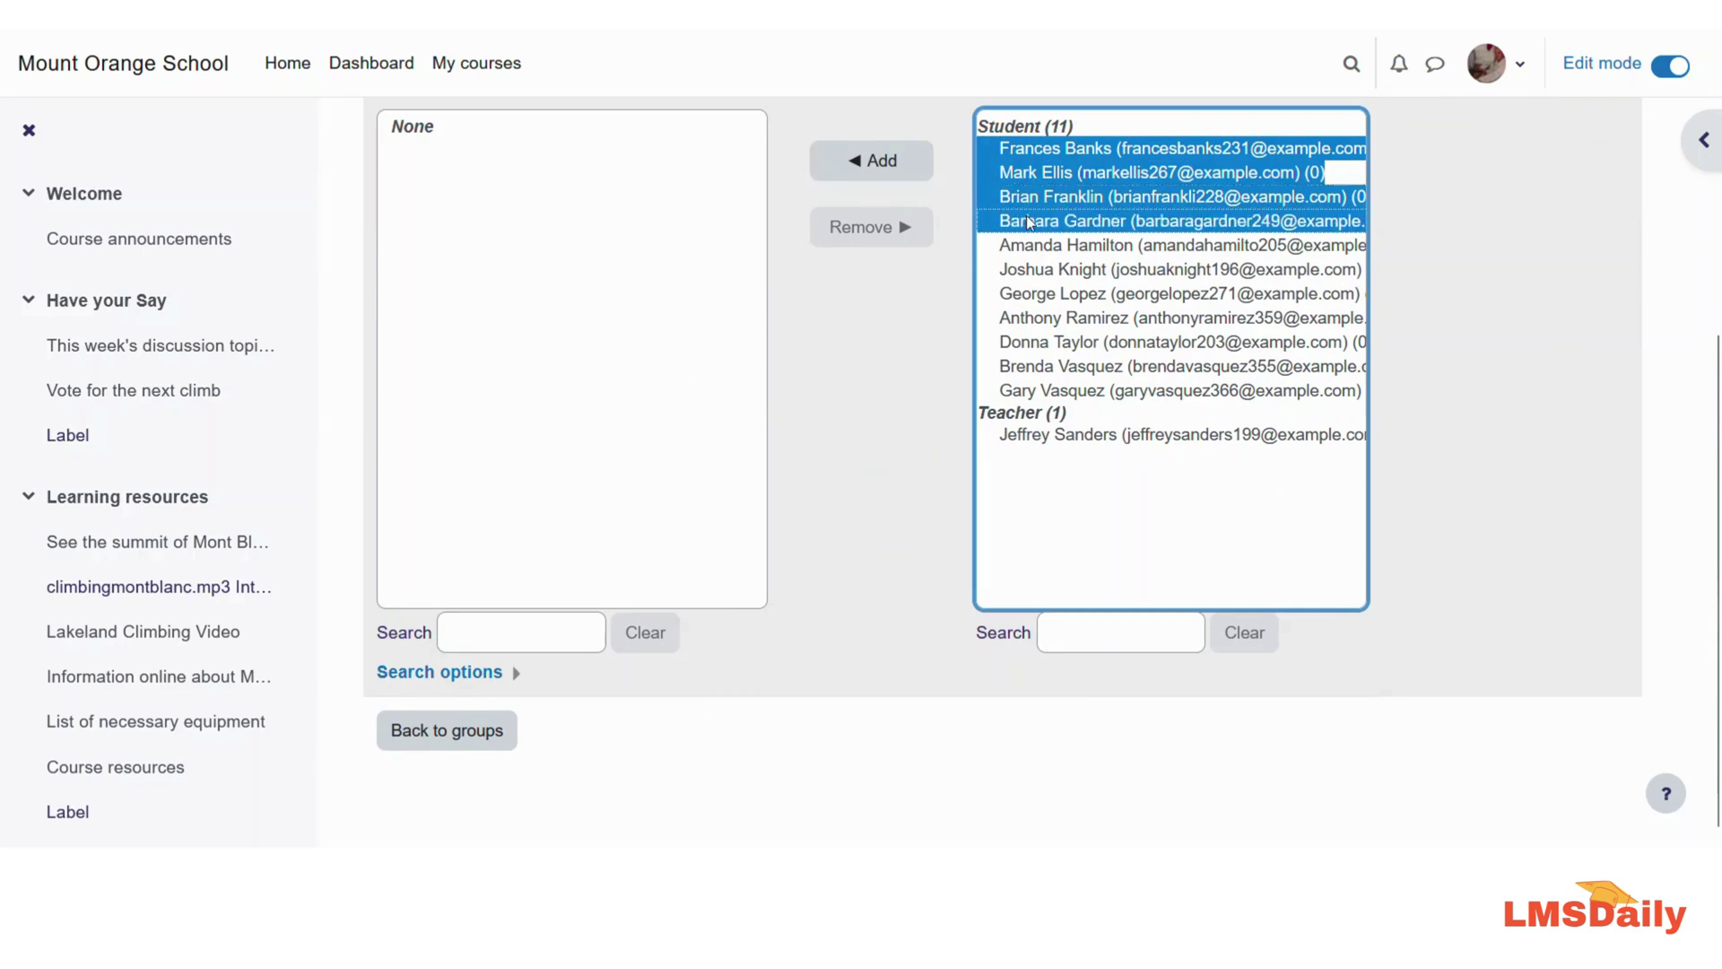
left_click(874, 165)
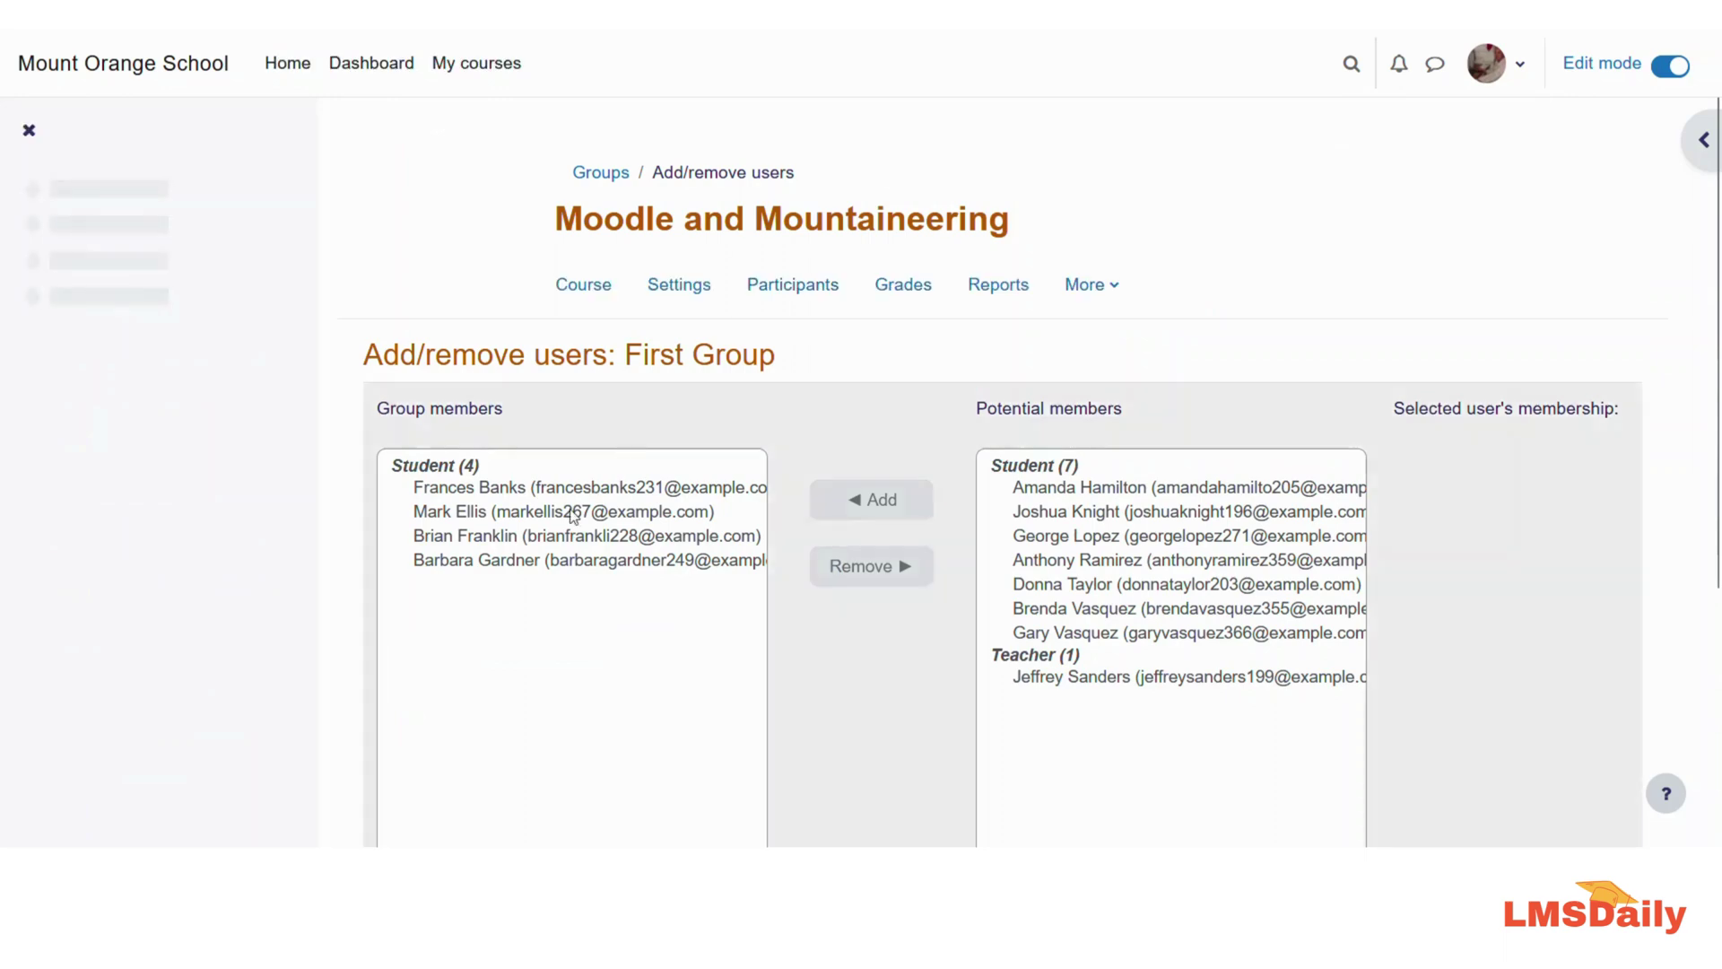
Review First Group's four members and the remaining potential members
scroll(502, 403, "down", 2)
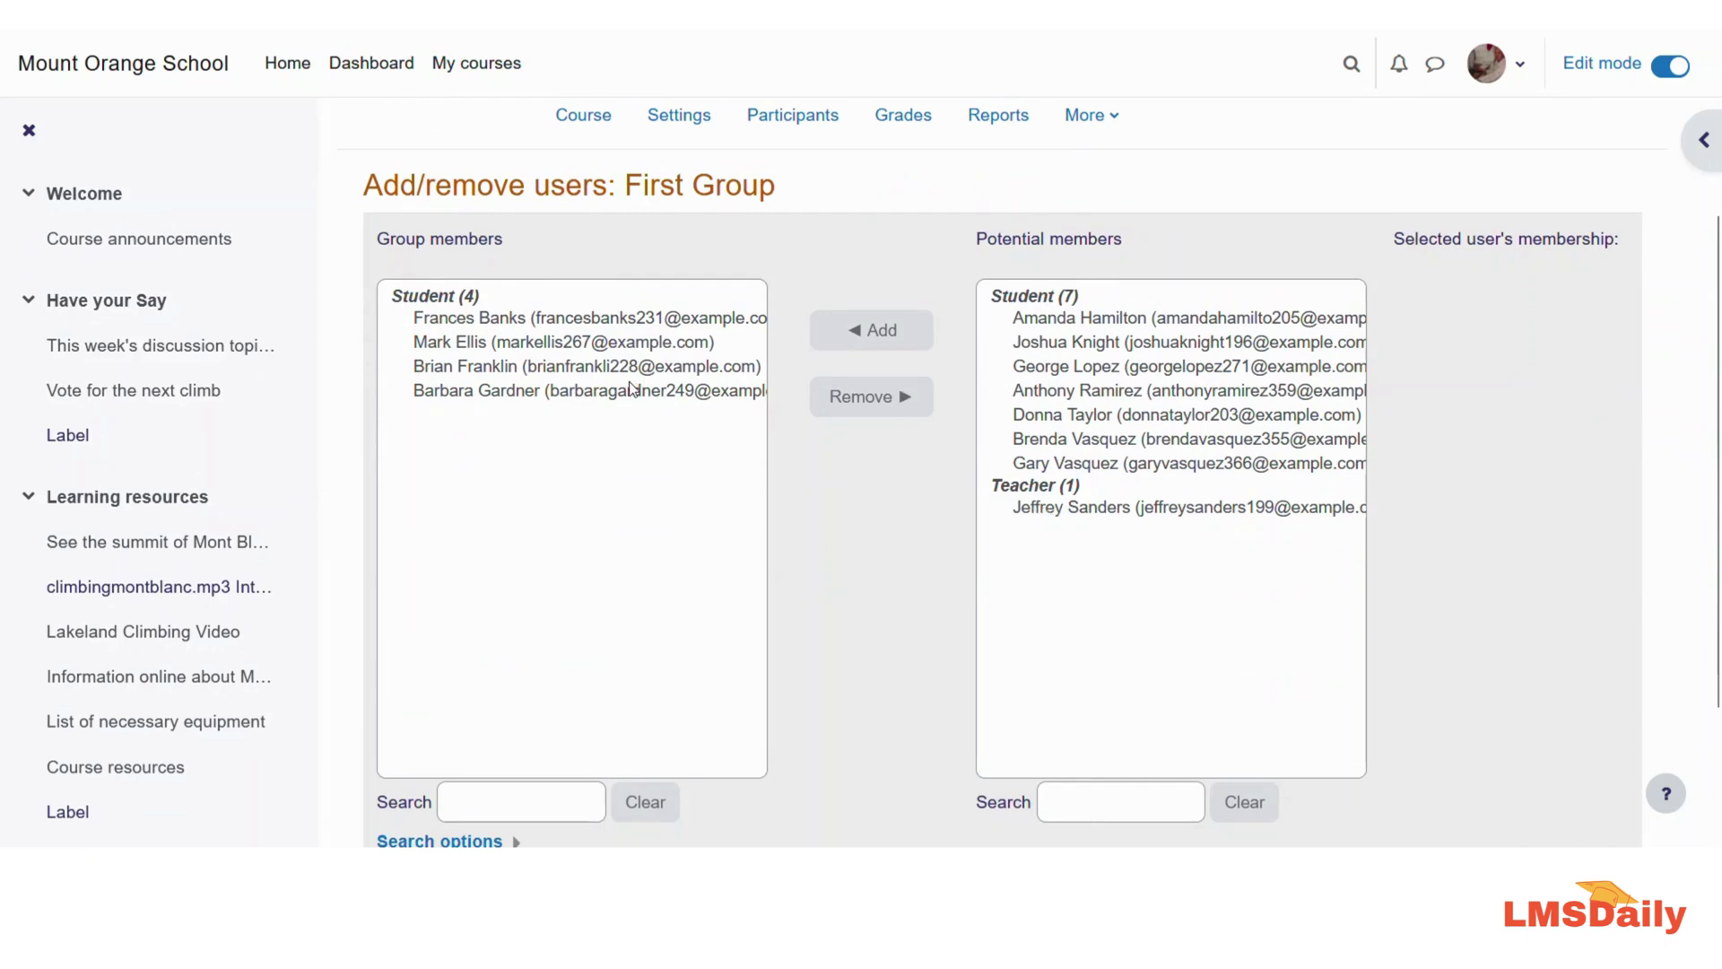
scroll(711, 545, "down", 2)
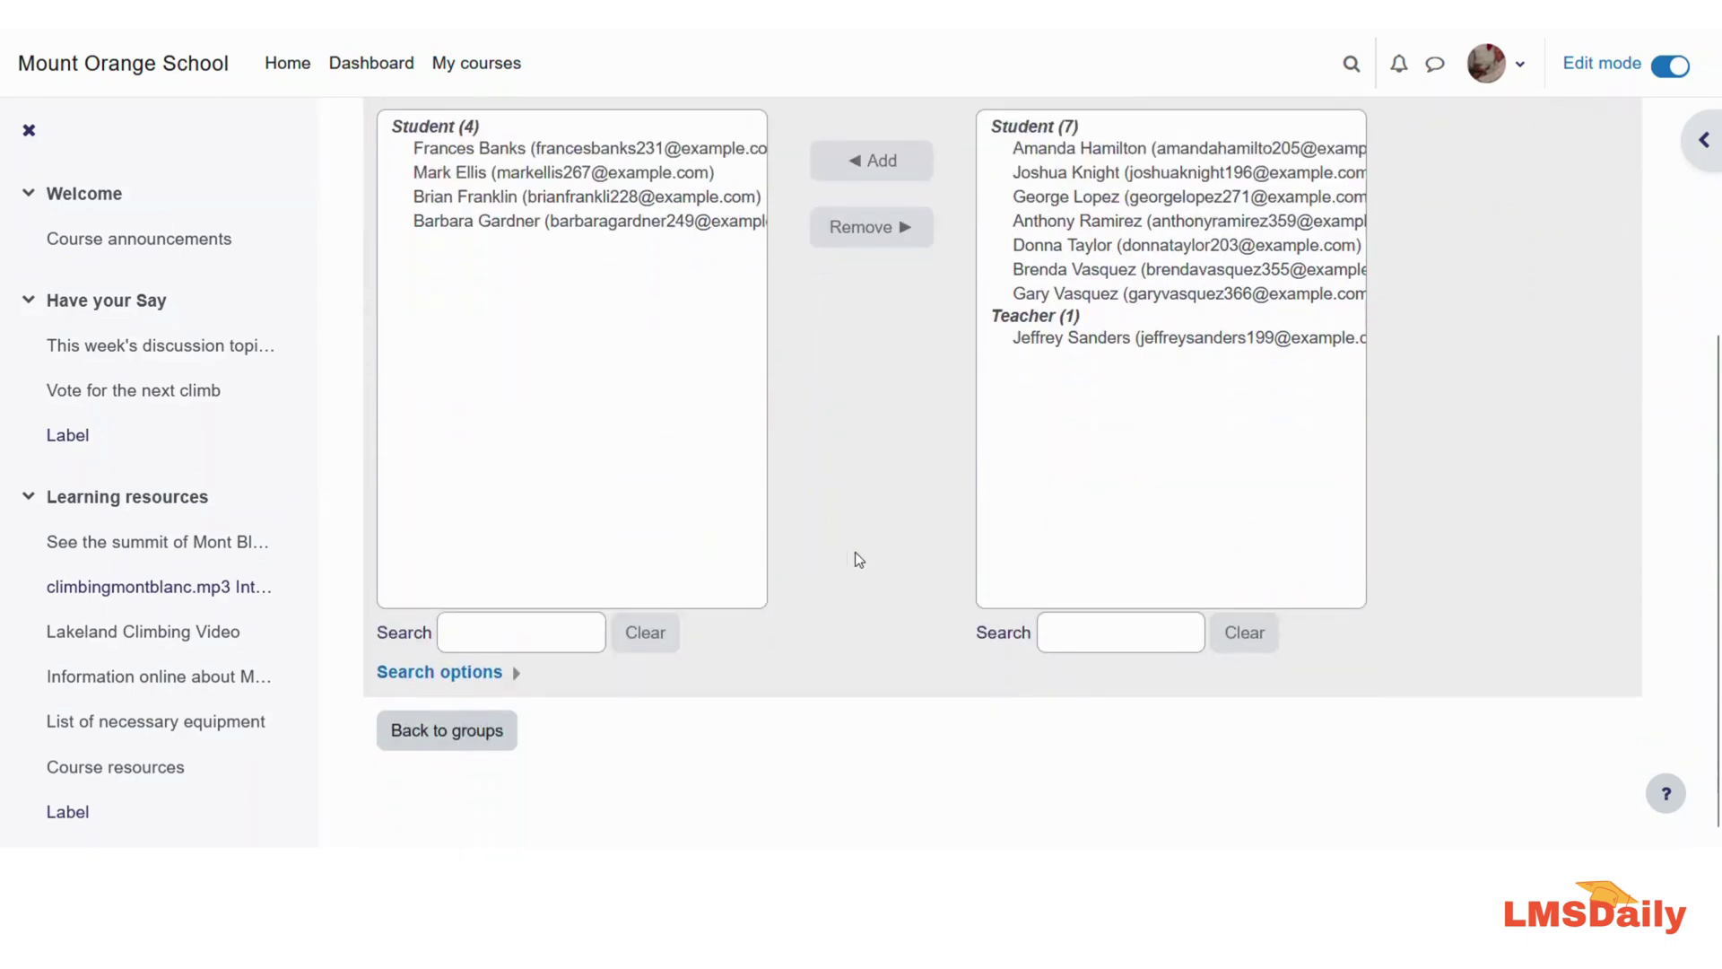
left_click(1070, 631)
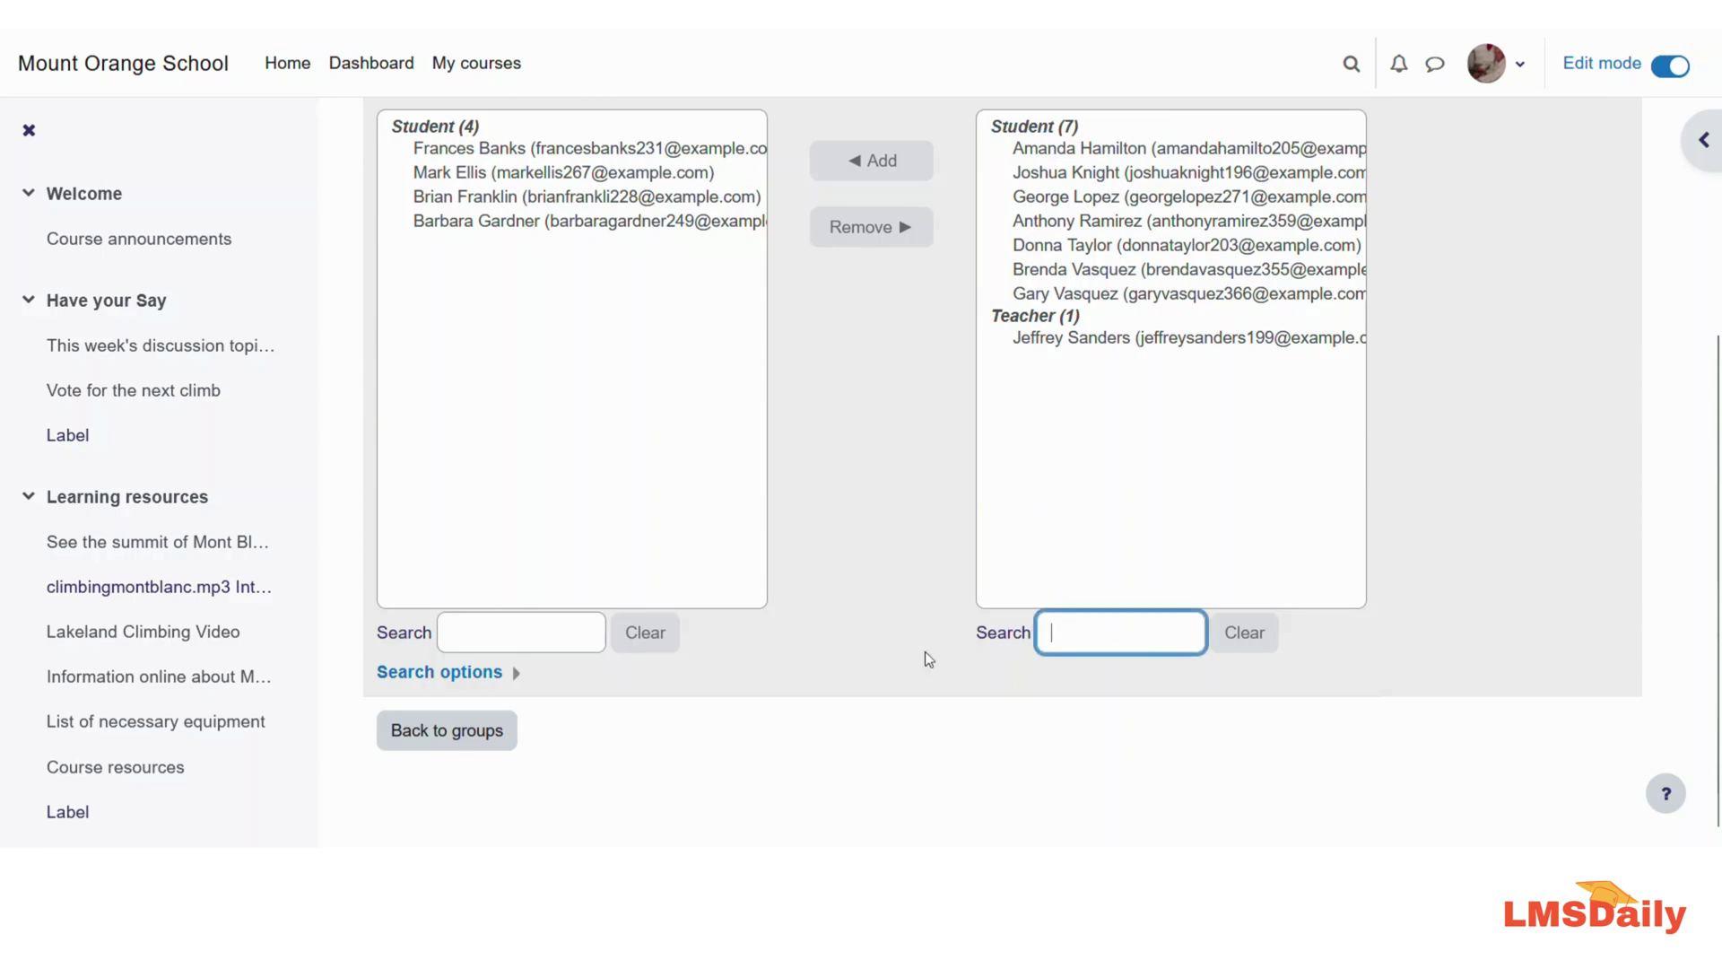
left_click(584, 630)
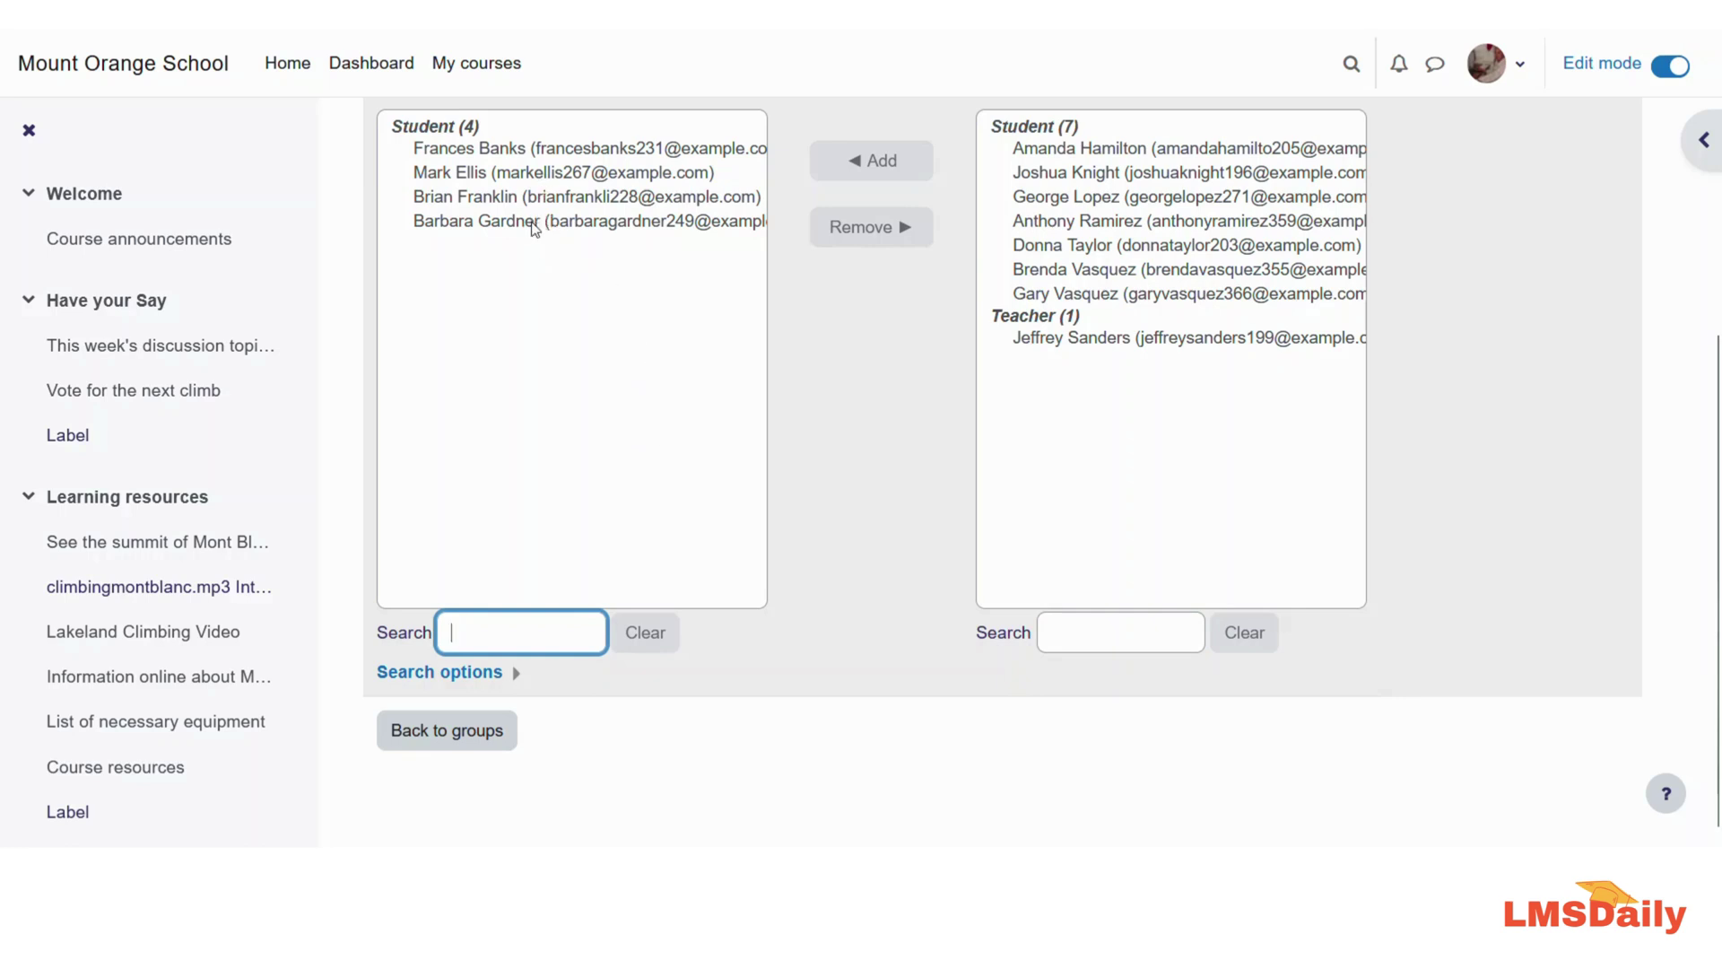
left_click(532, 224)
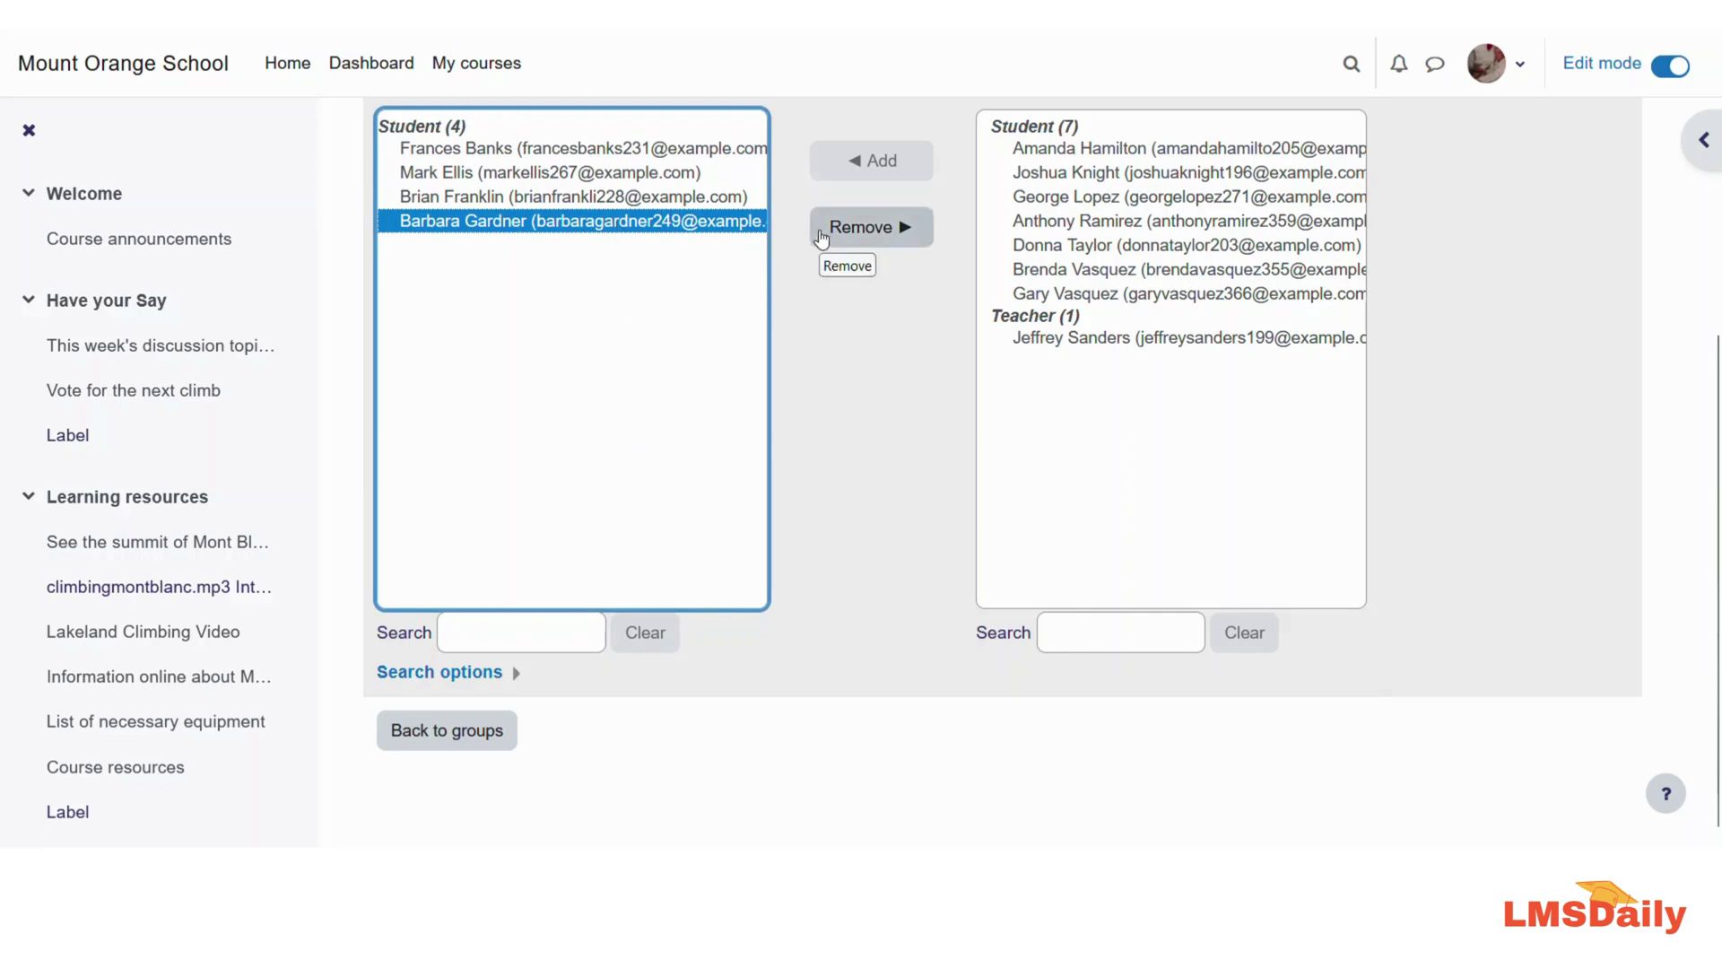
scroll(803, 609, "up", 4)
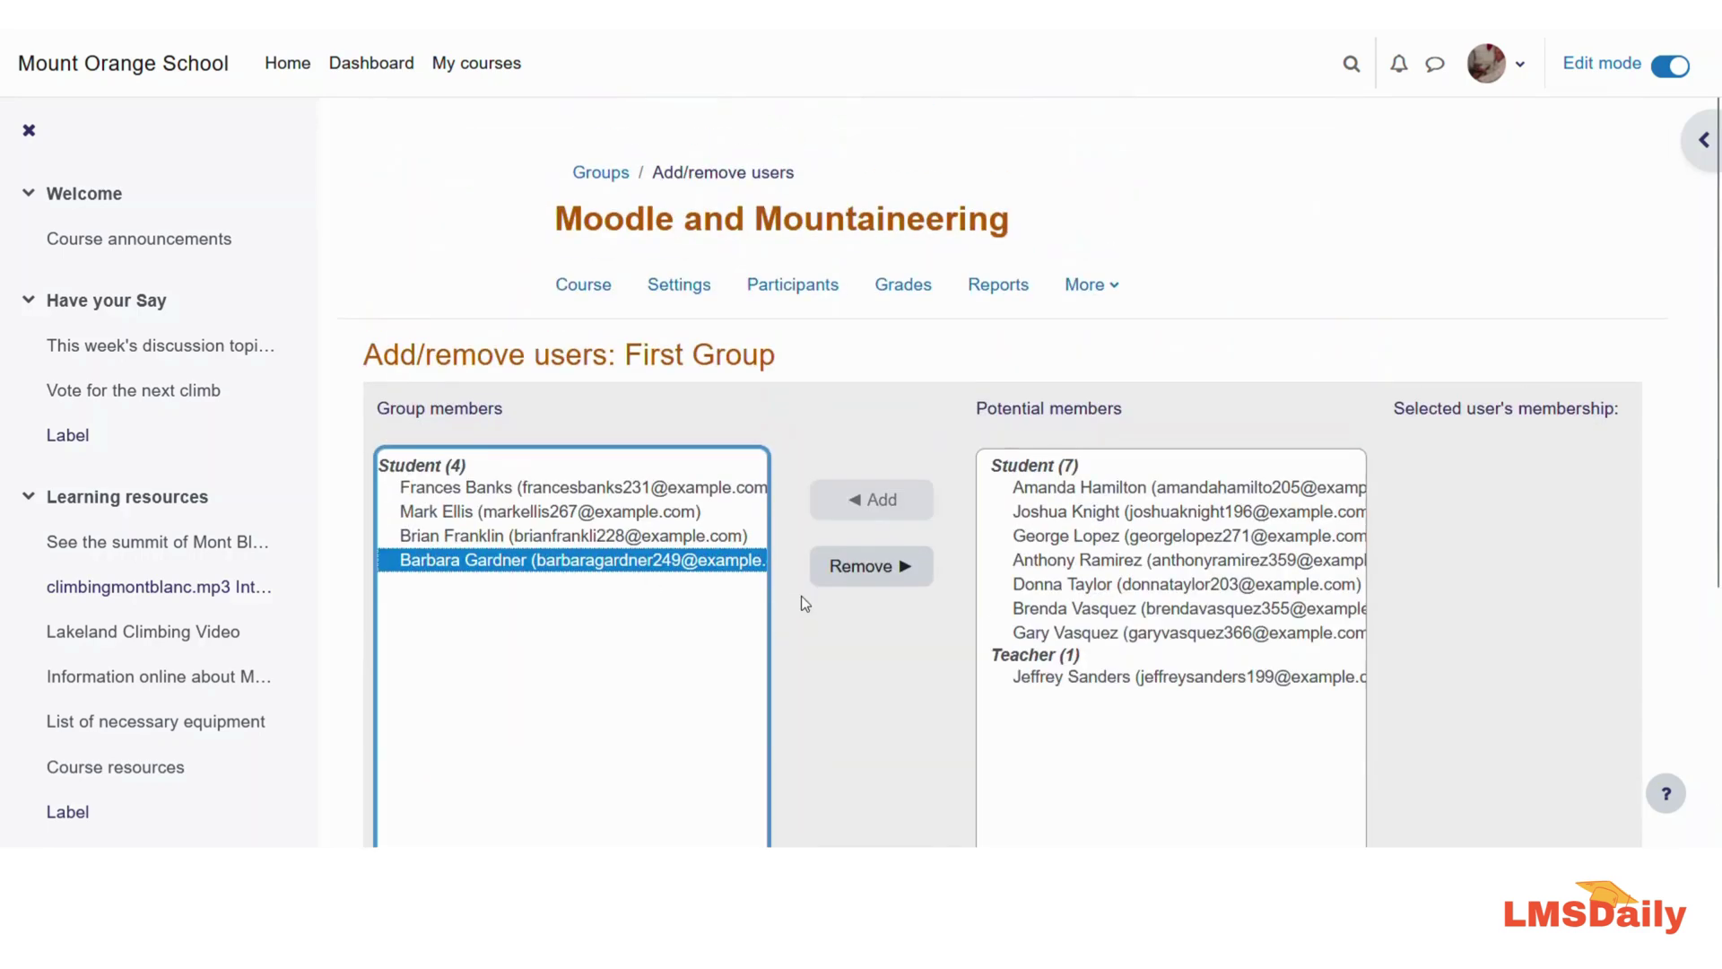
scroll(800, 595, "down", 4)
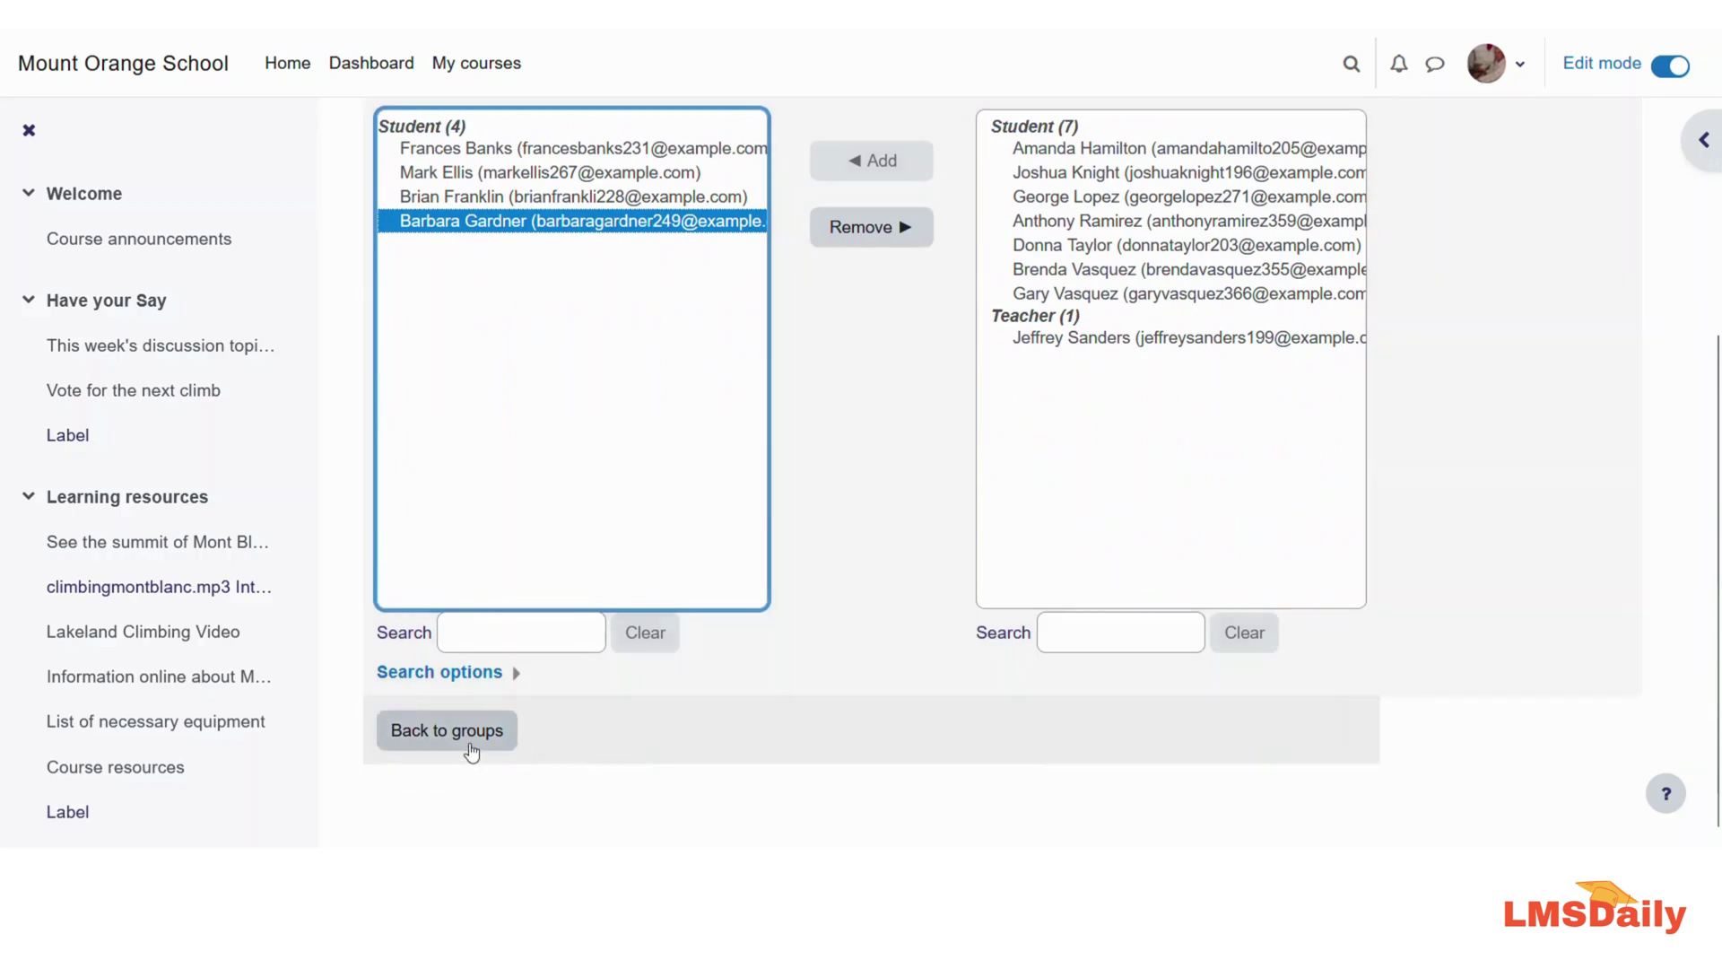
Return to the course's groups overview
left_click(468, 750)
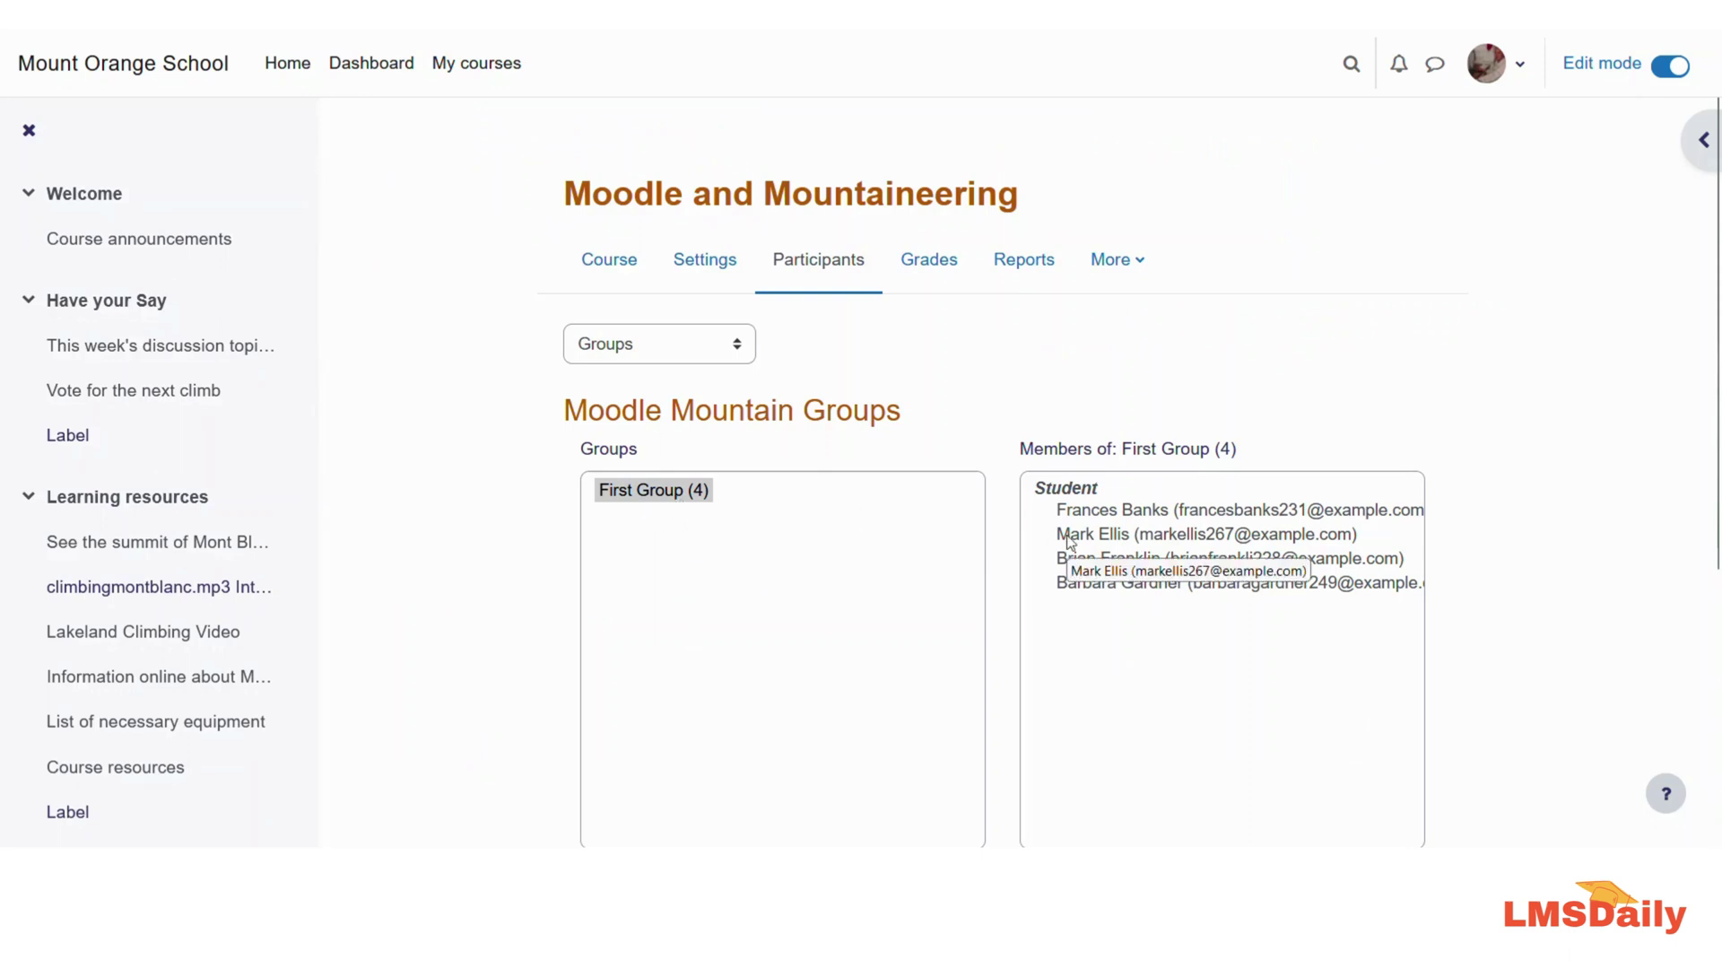
scroll(985, 536, "down", 5)
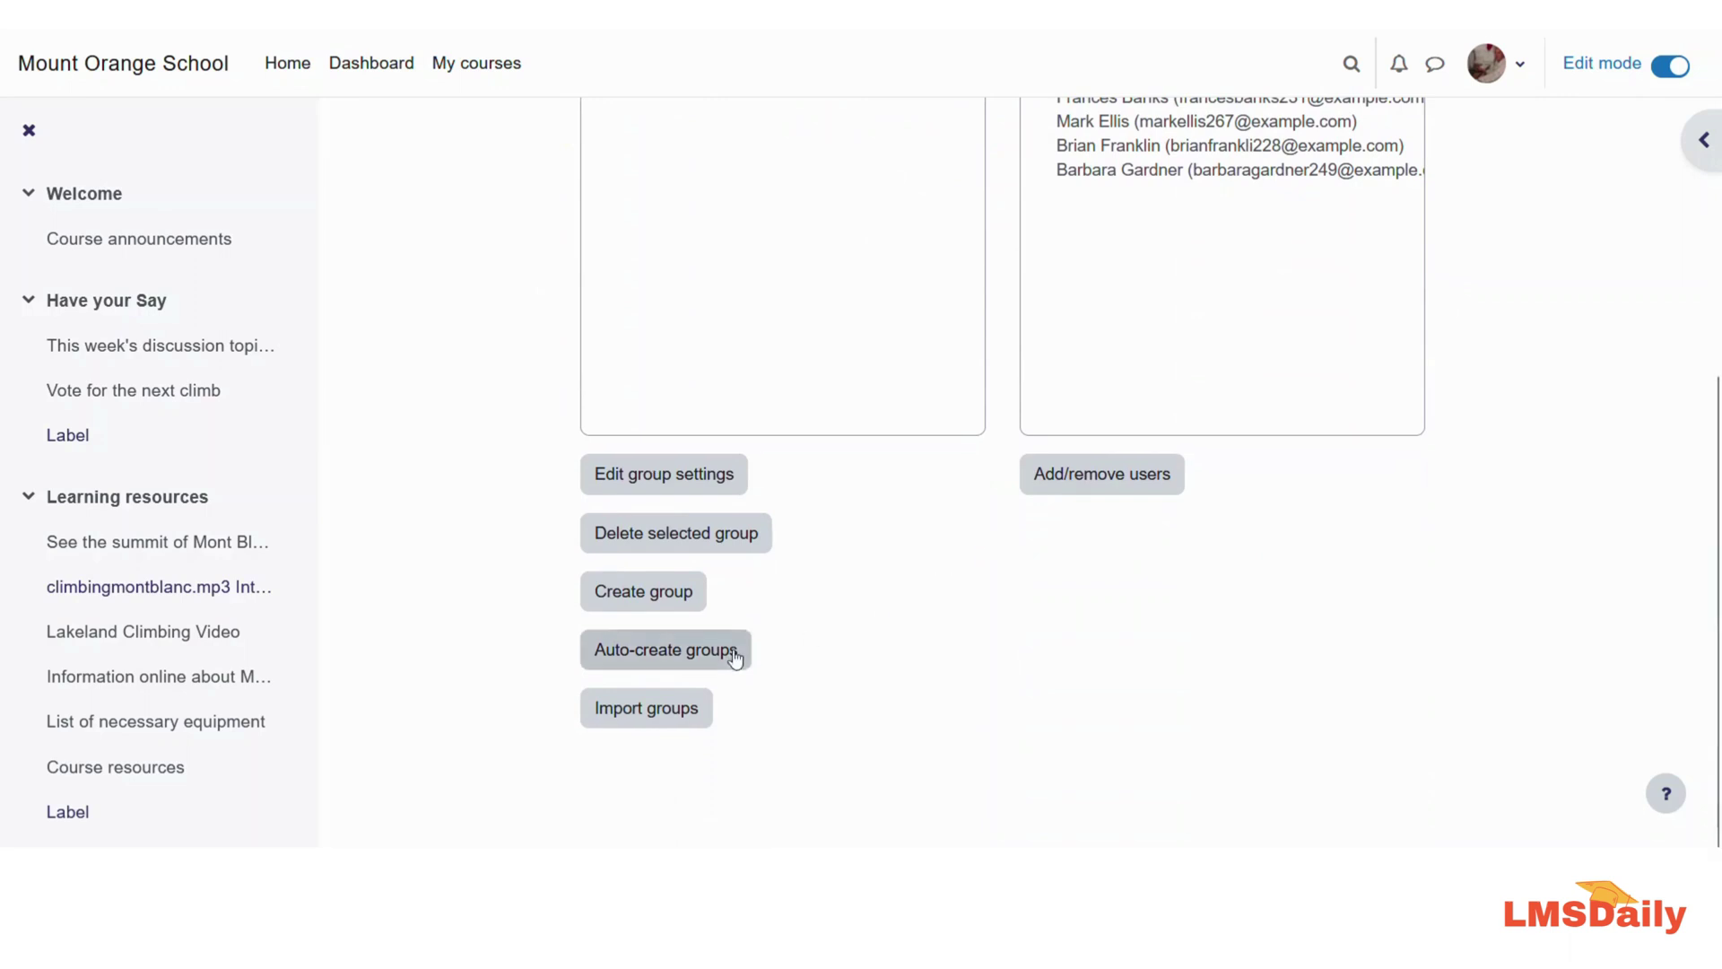
scroll(841, 615, "up", 5)
scroll(722, 592, "down", 2)
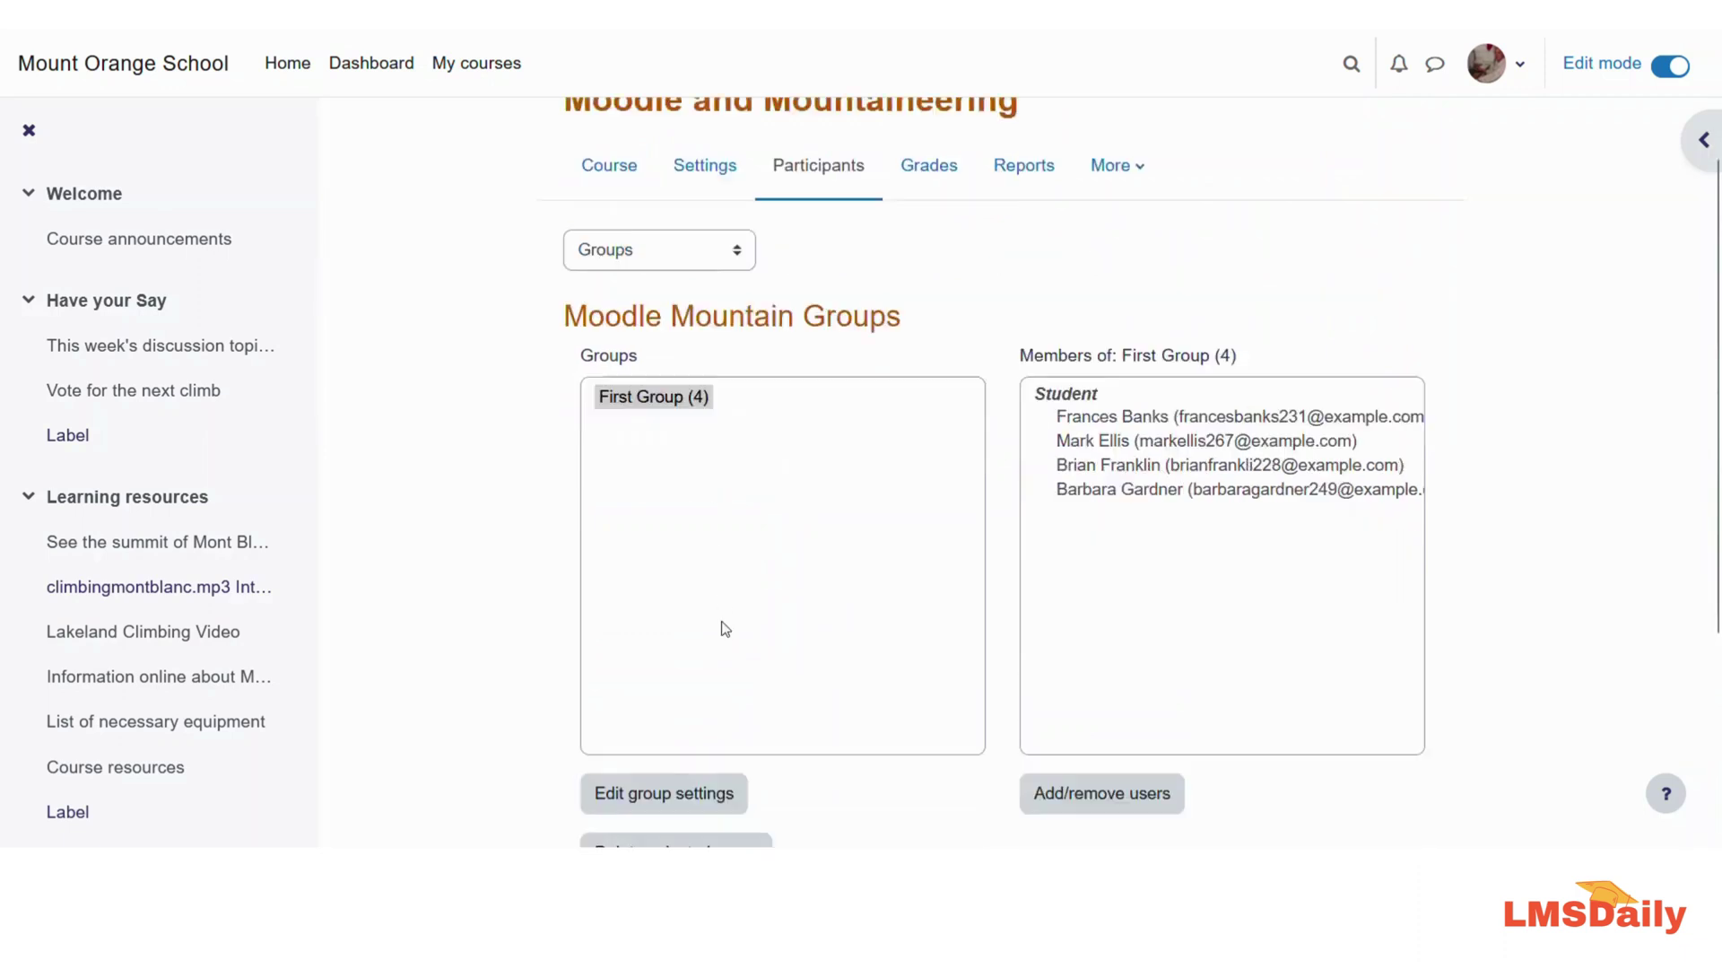
scroll(724, 628, "down", 3)
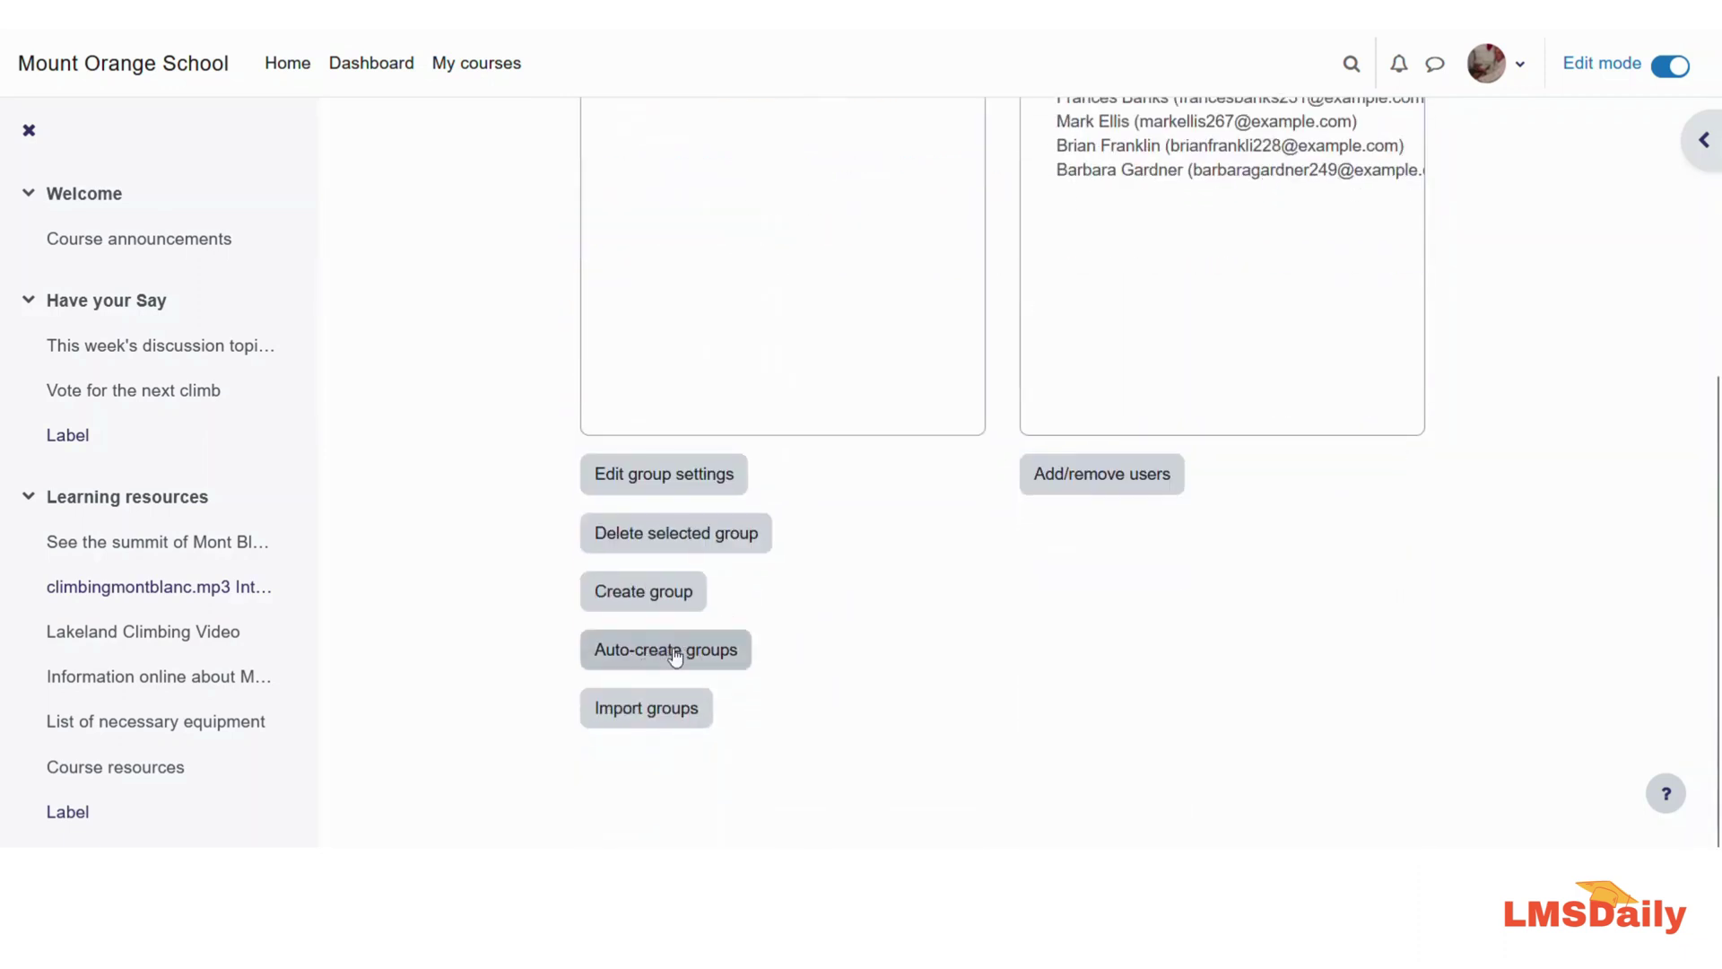
In Auto-create groups, base creation on Members per group with a count of 3
left_click(676, 657)
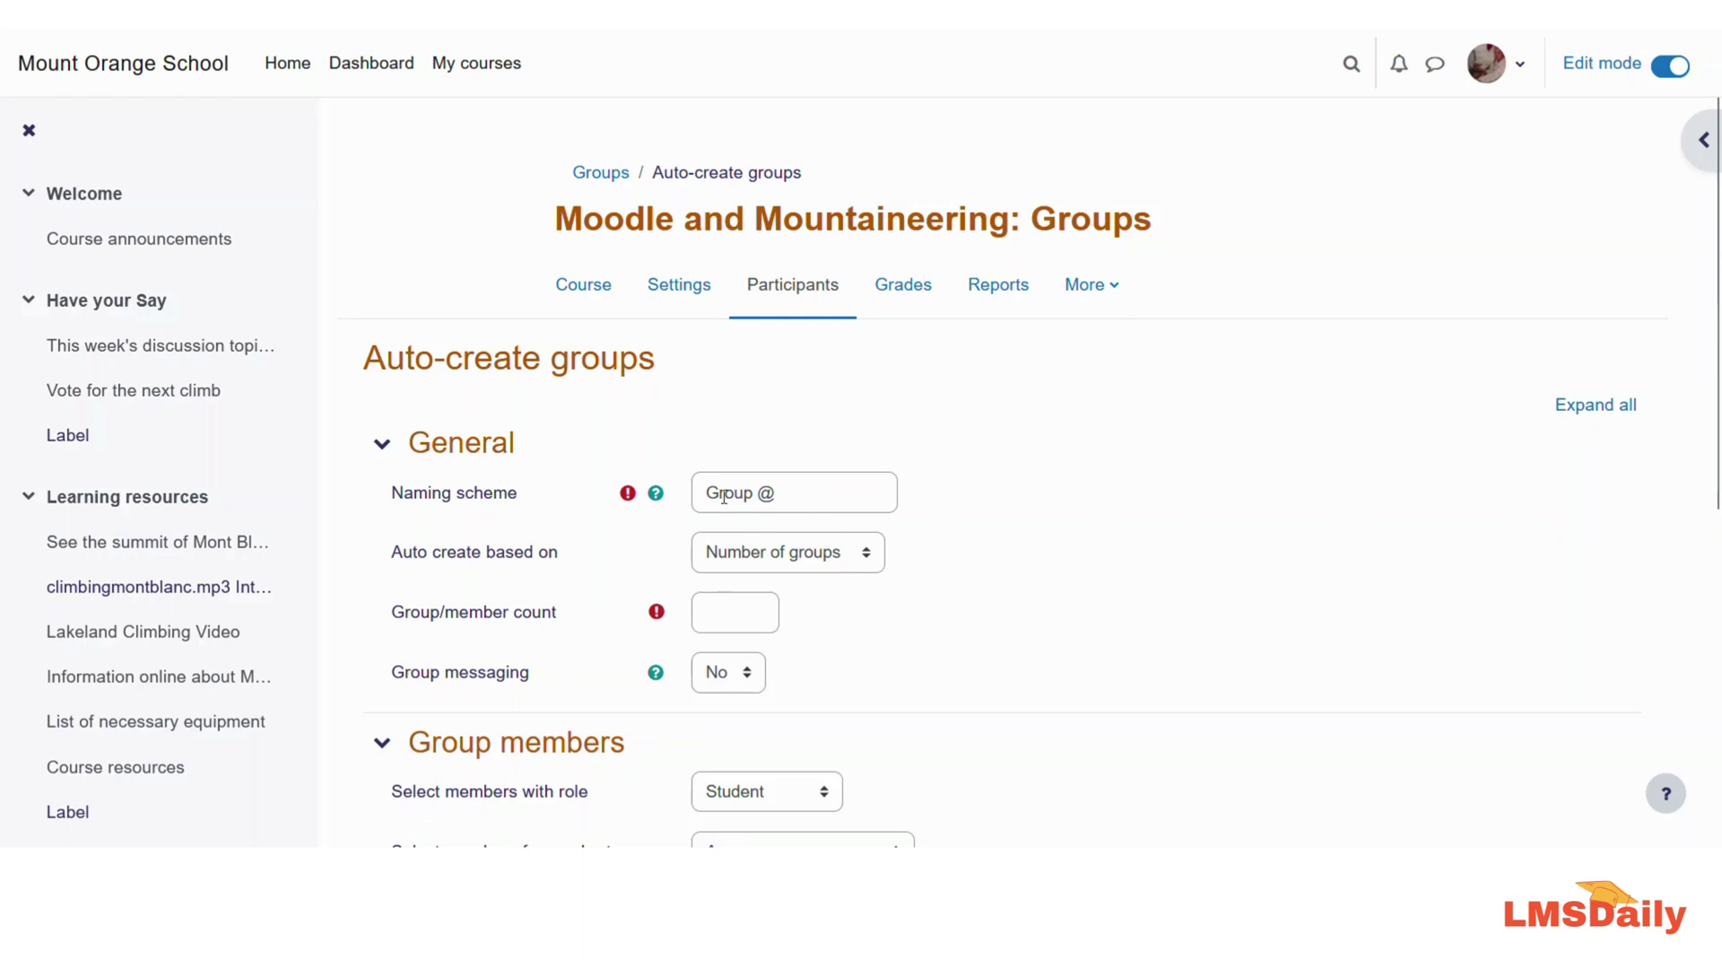
left_click(792, 494)
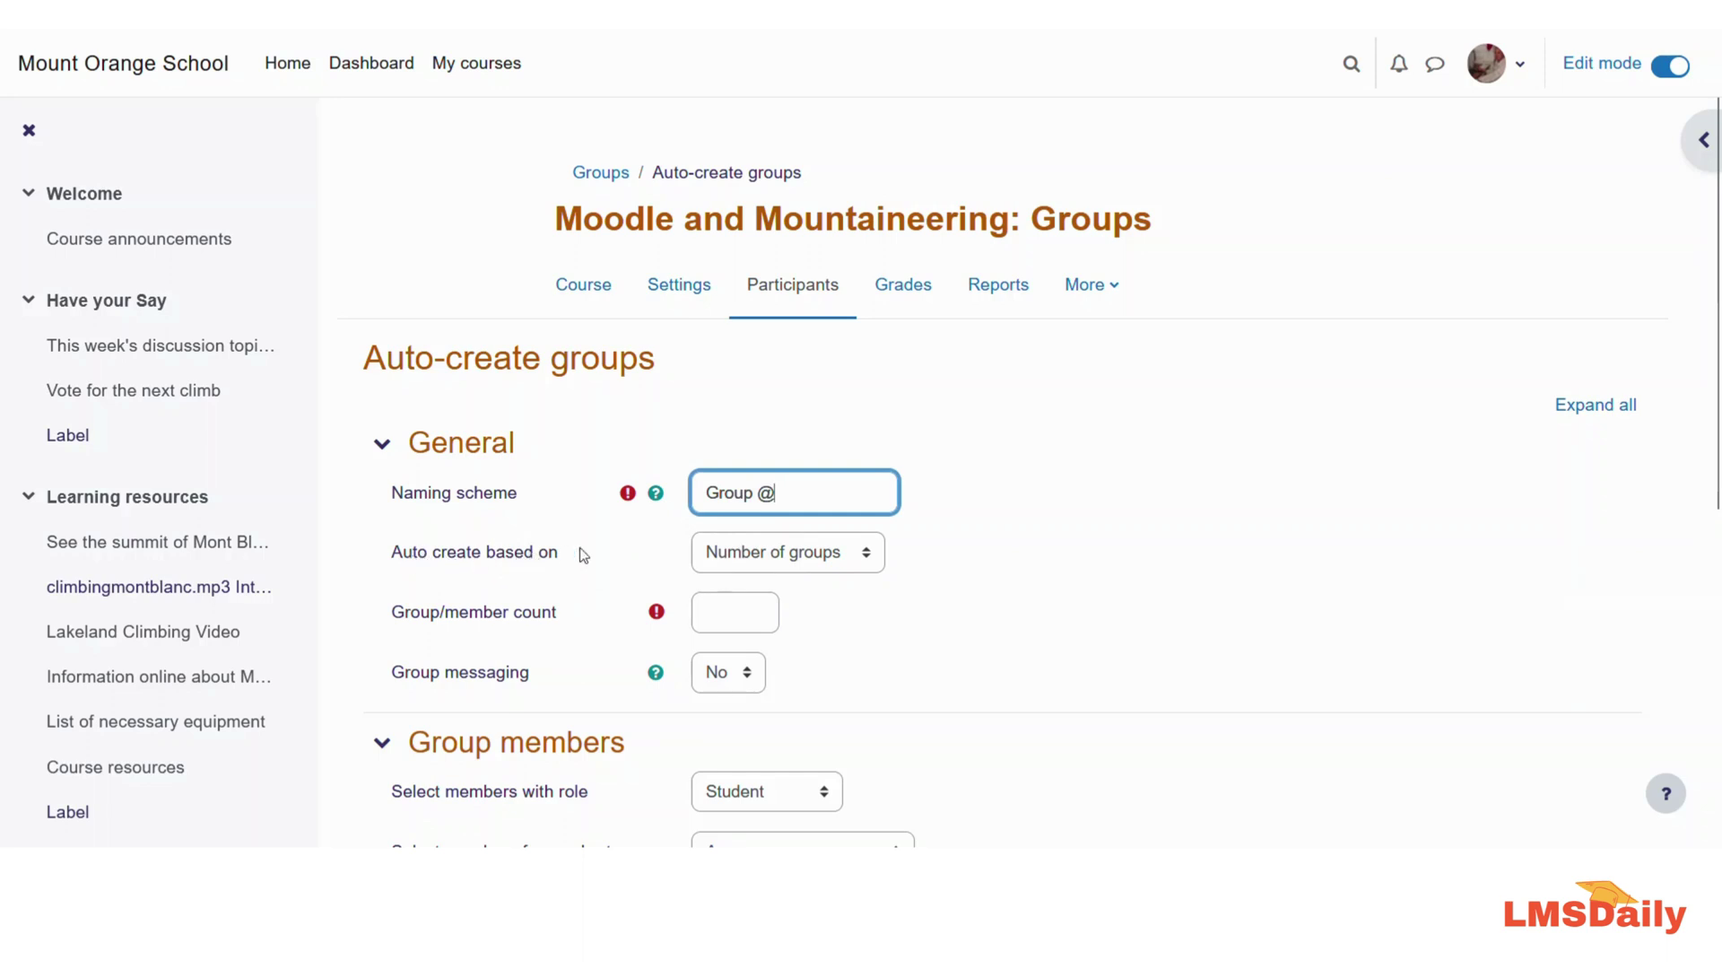
left_click(765, 554)
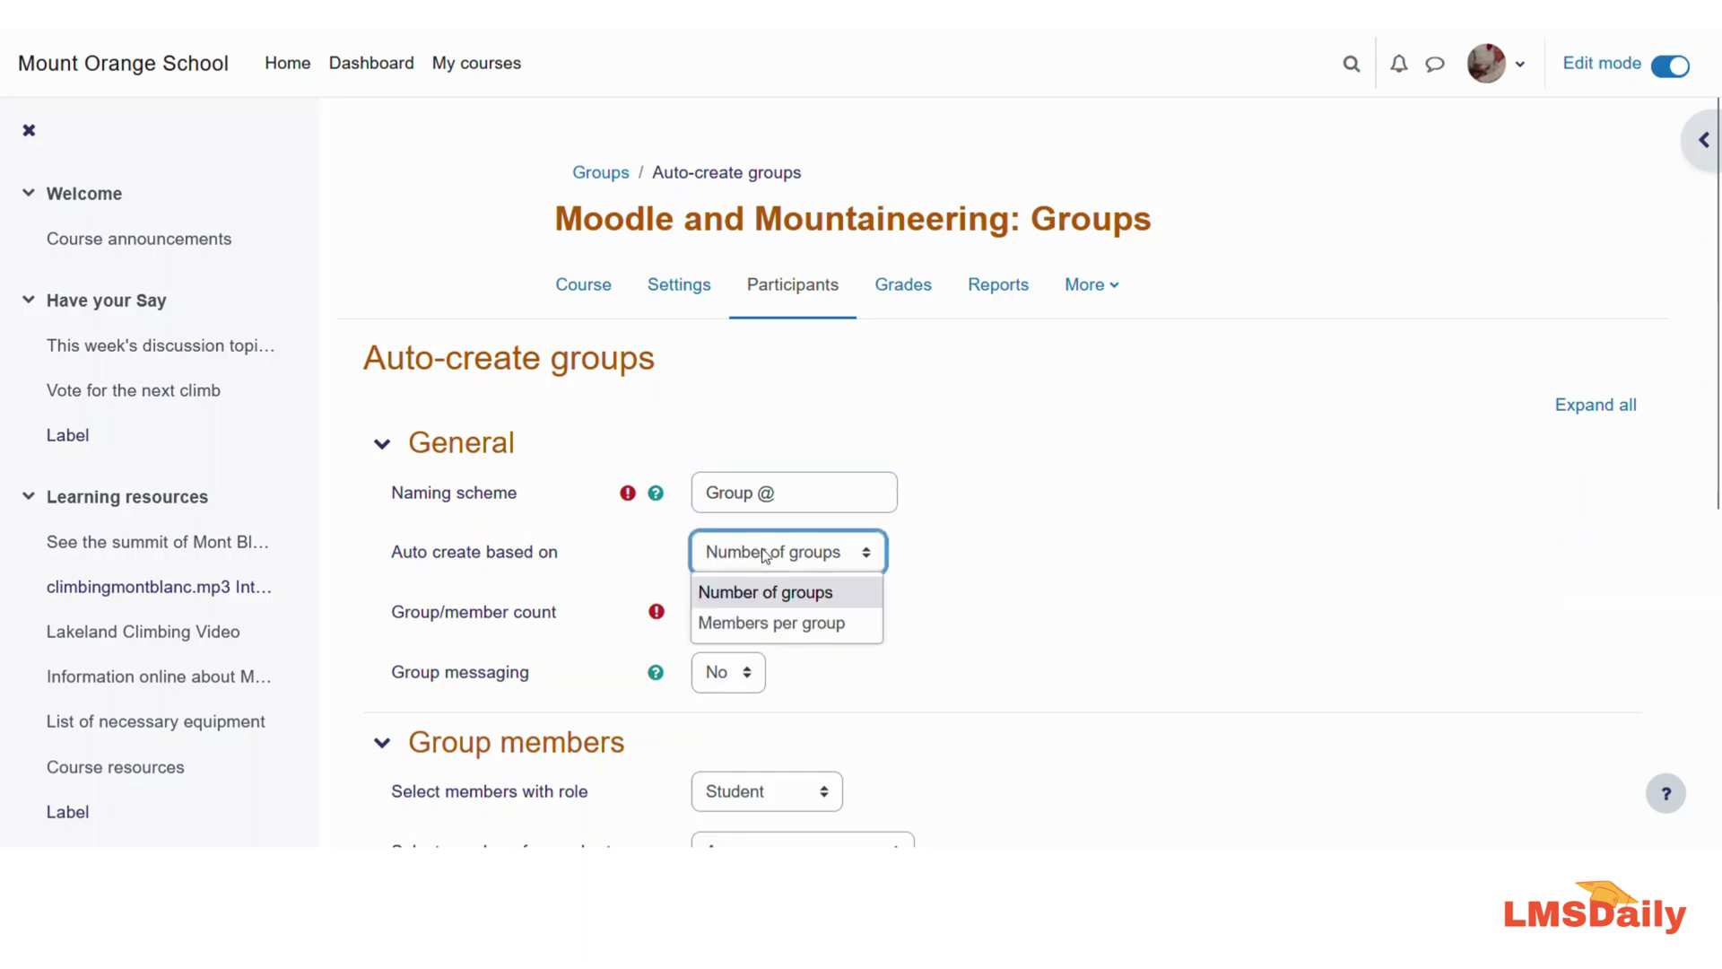
left_click(738, 626)
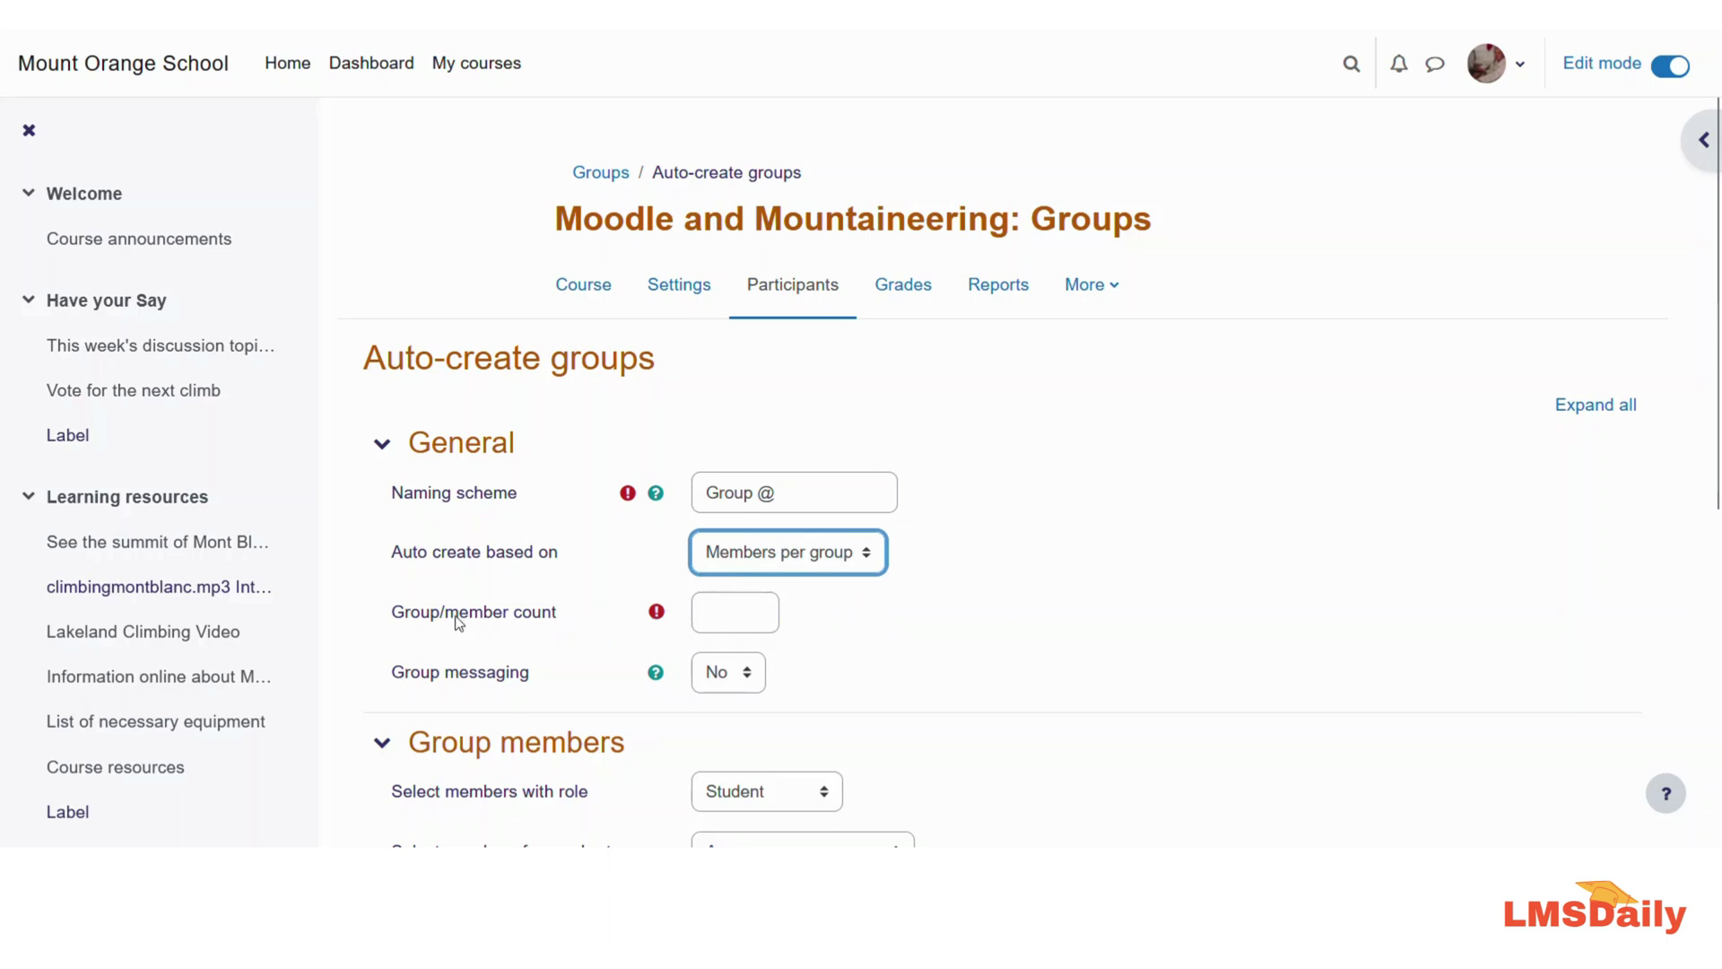
left_click(710, 608)
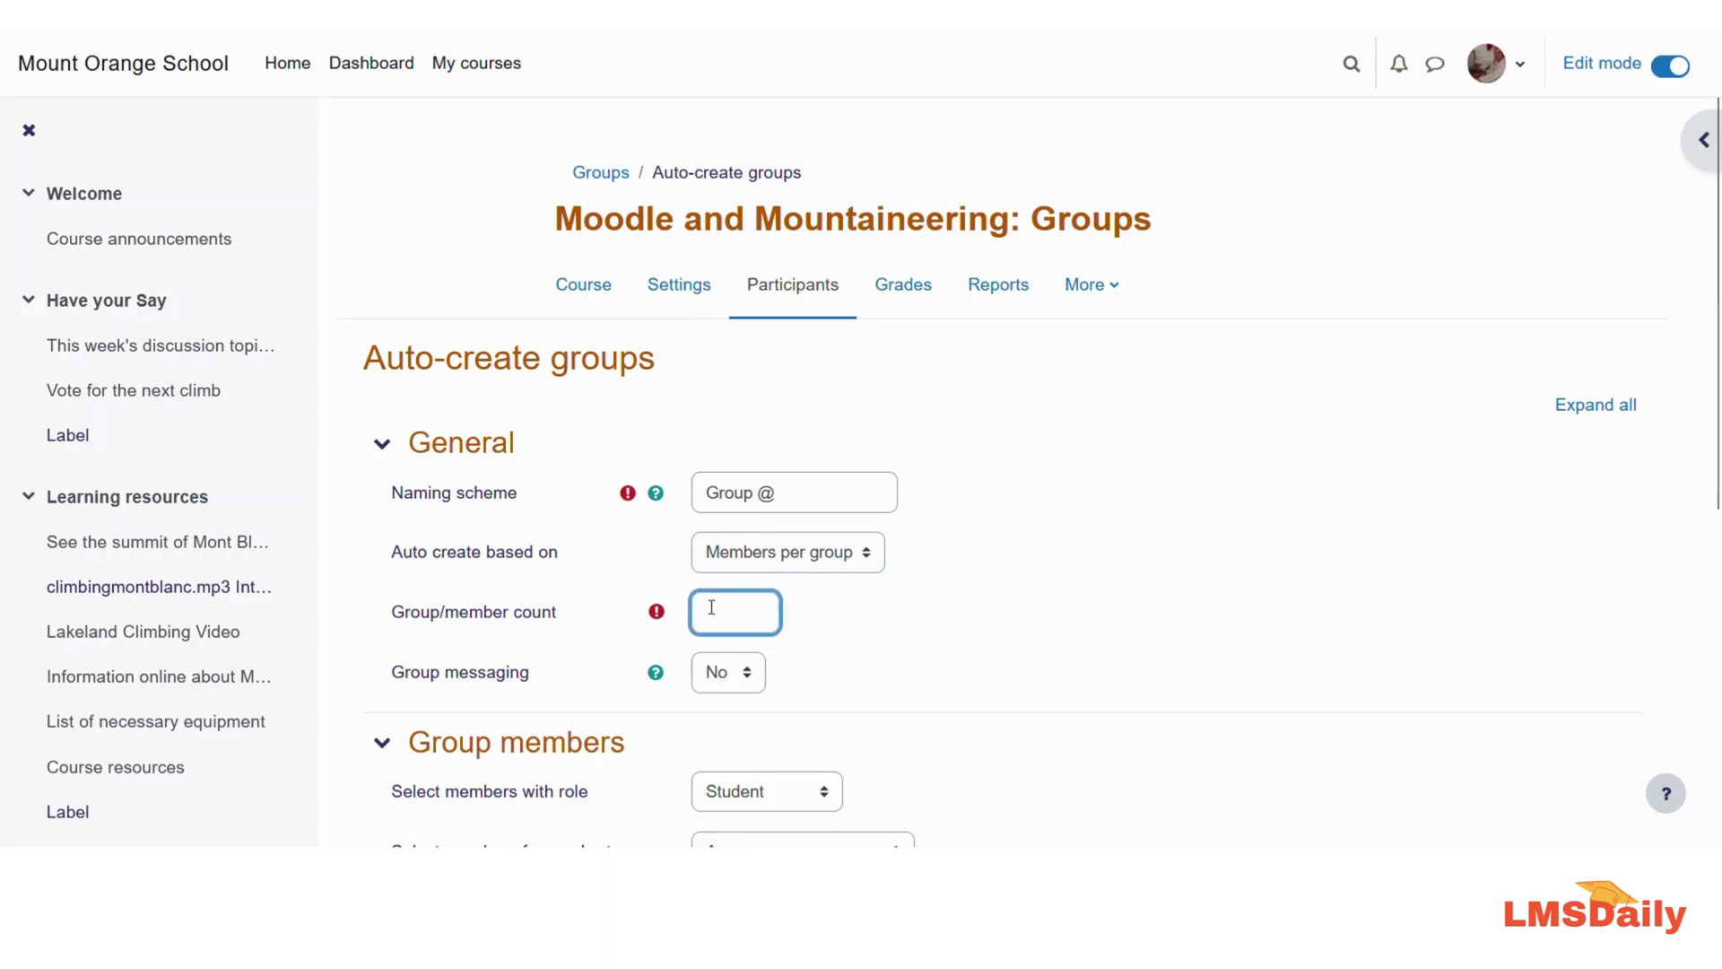
type("3")
Keep role Student, cohort Any, group None and random allocation
scroll(592, 603, "down", 5)
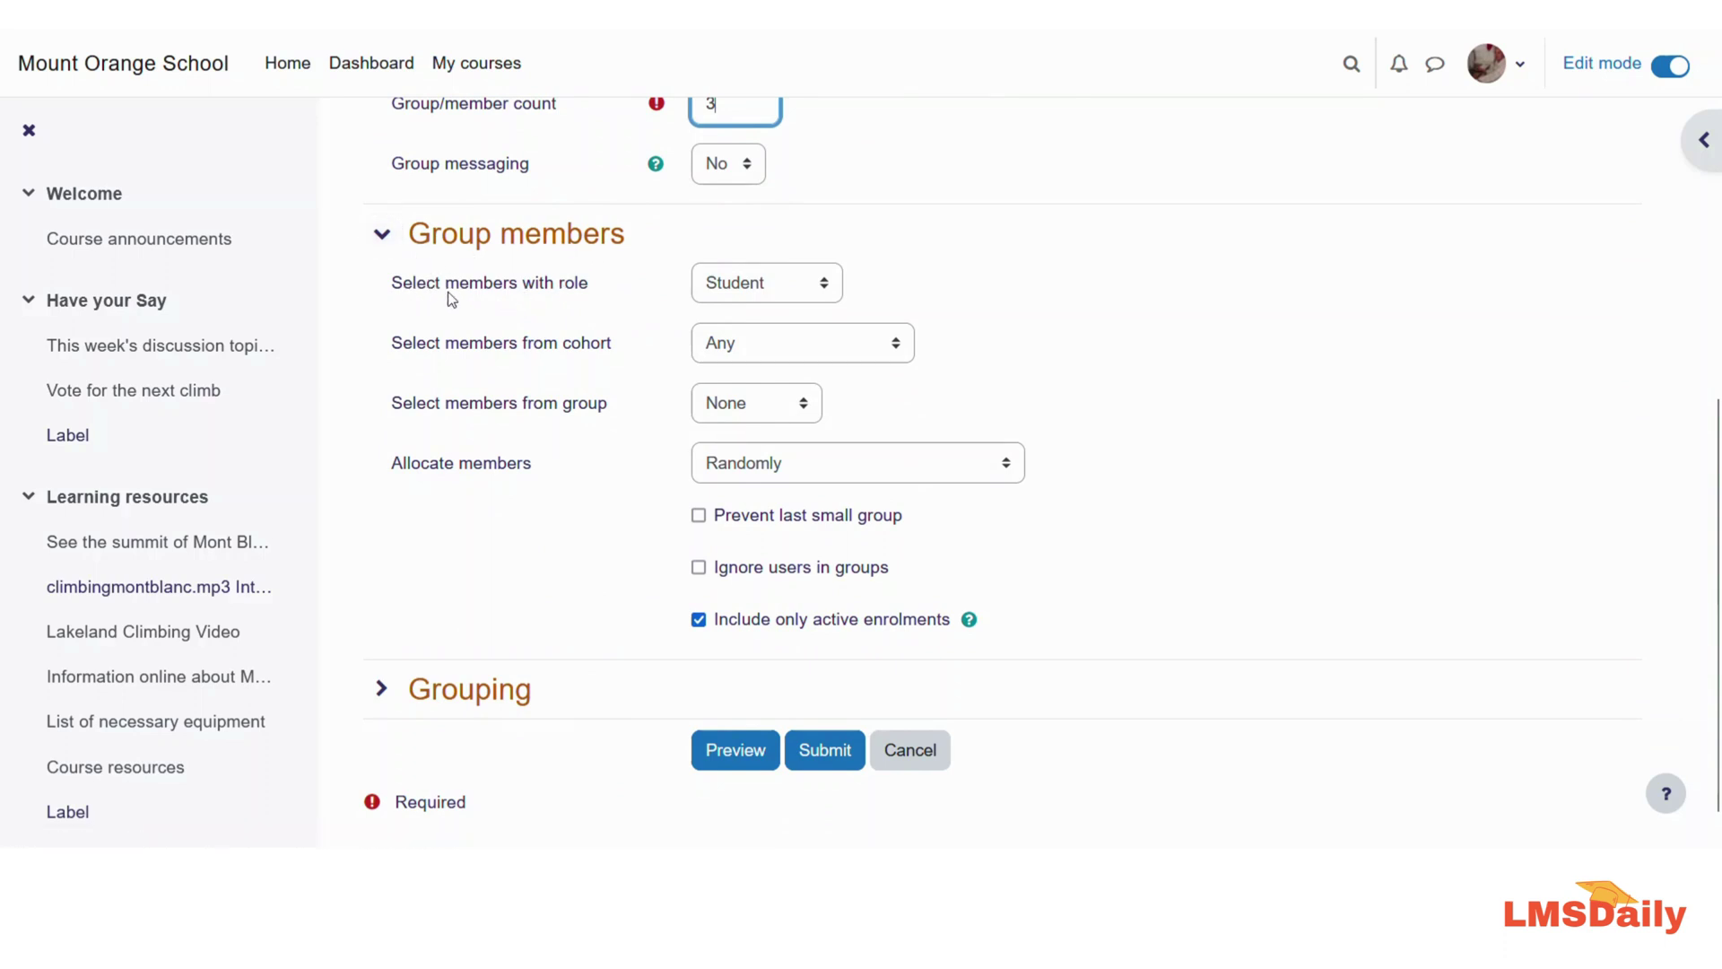
left_click(724, 287)
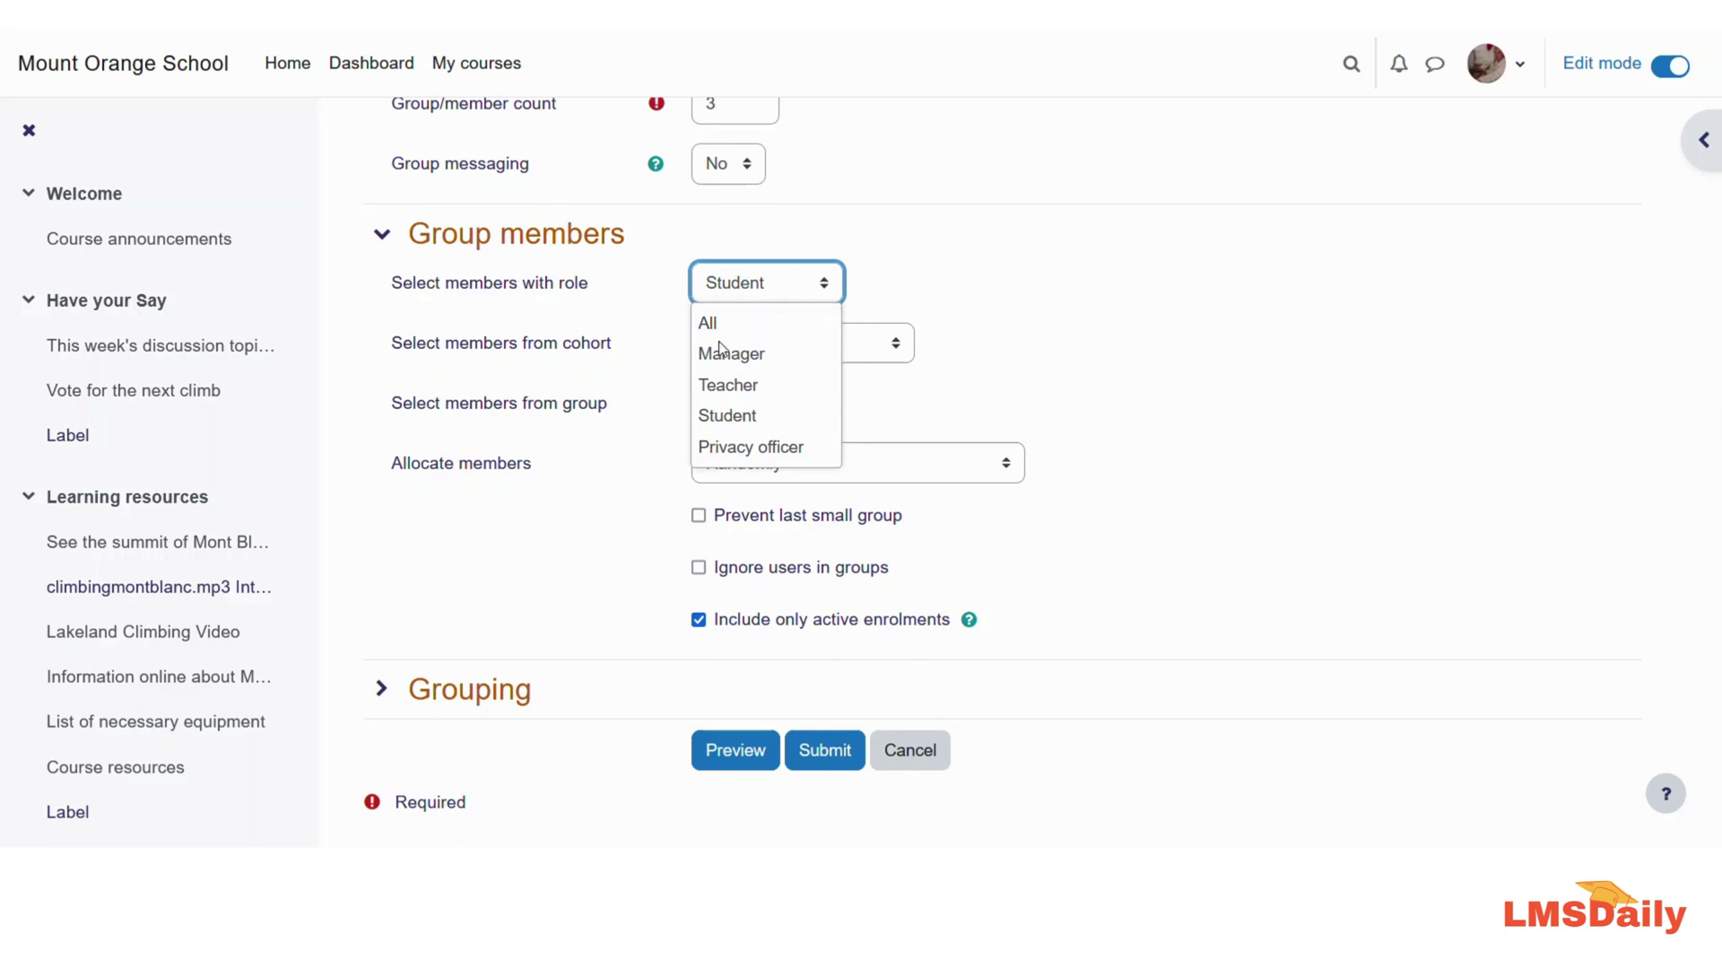
left_click(716, 415)
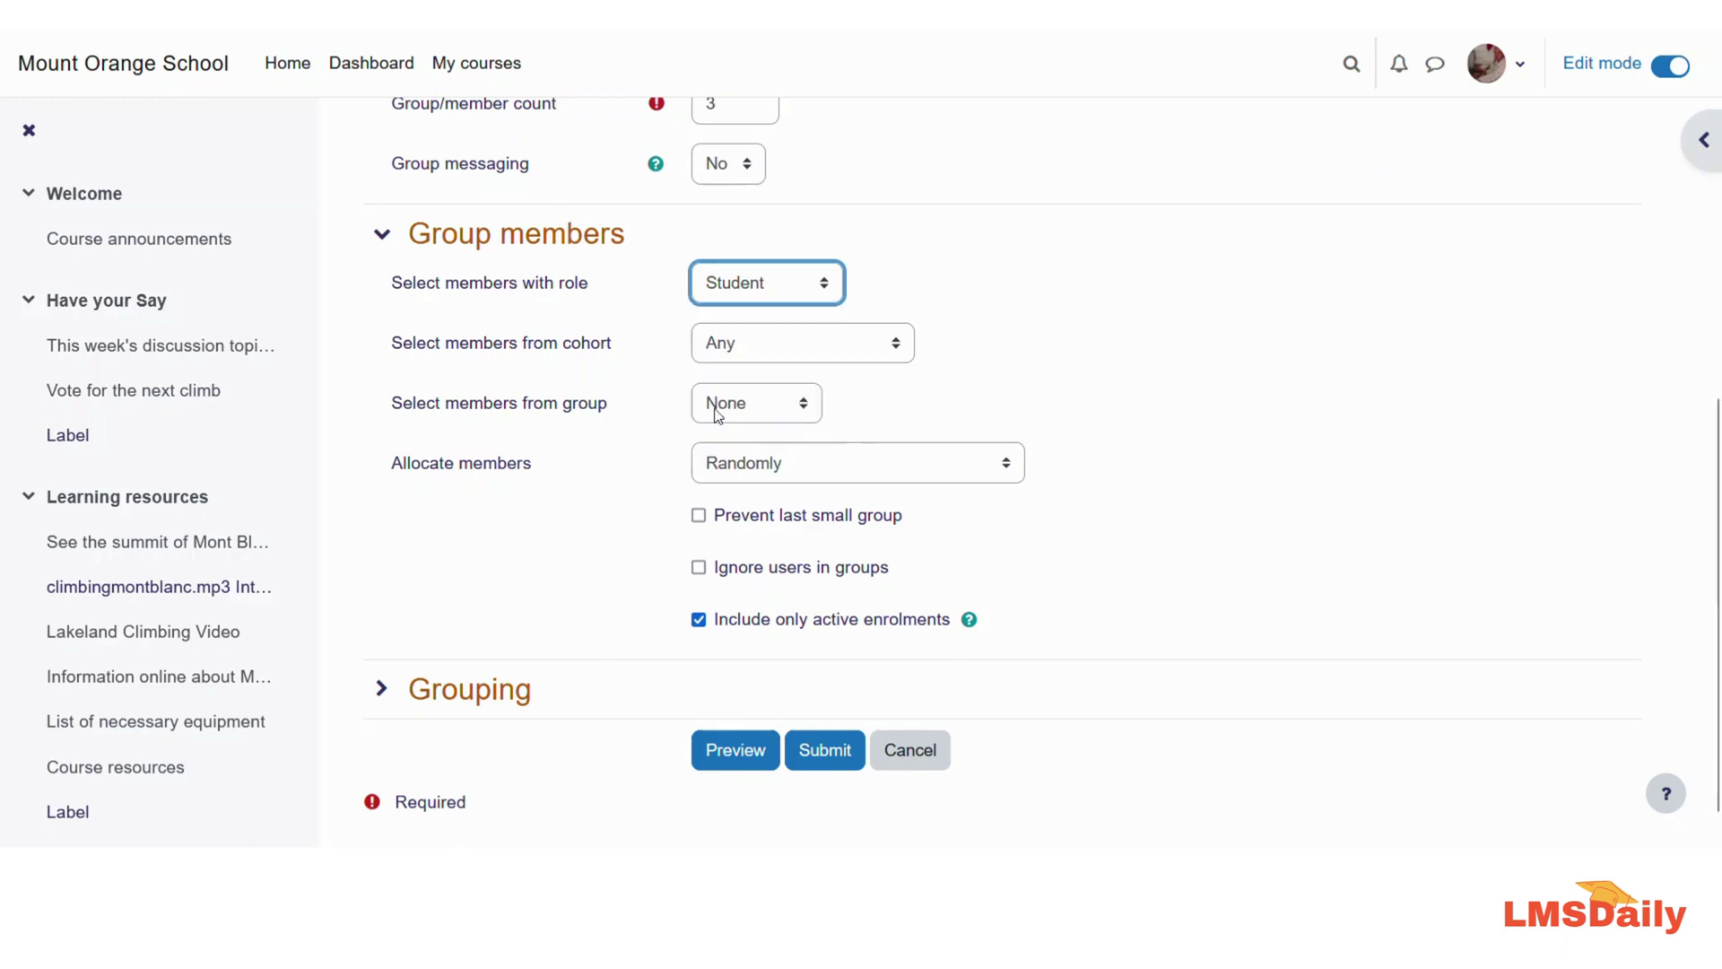
left_click(708, 344)
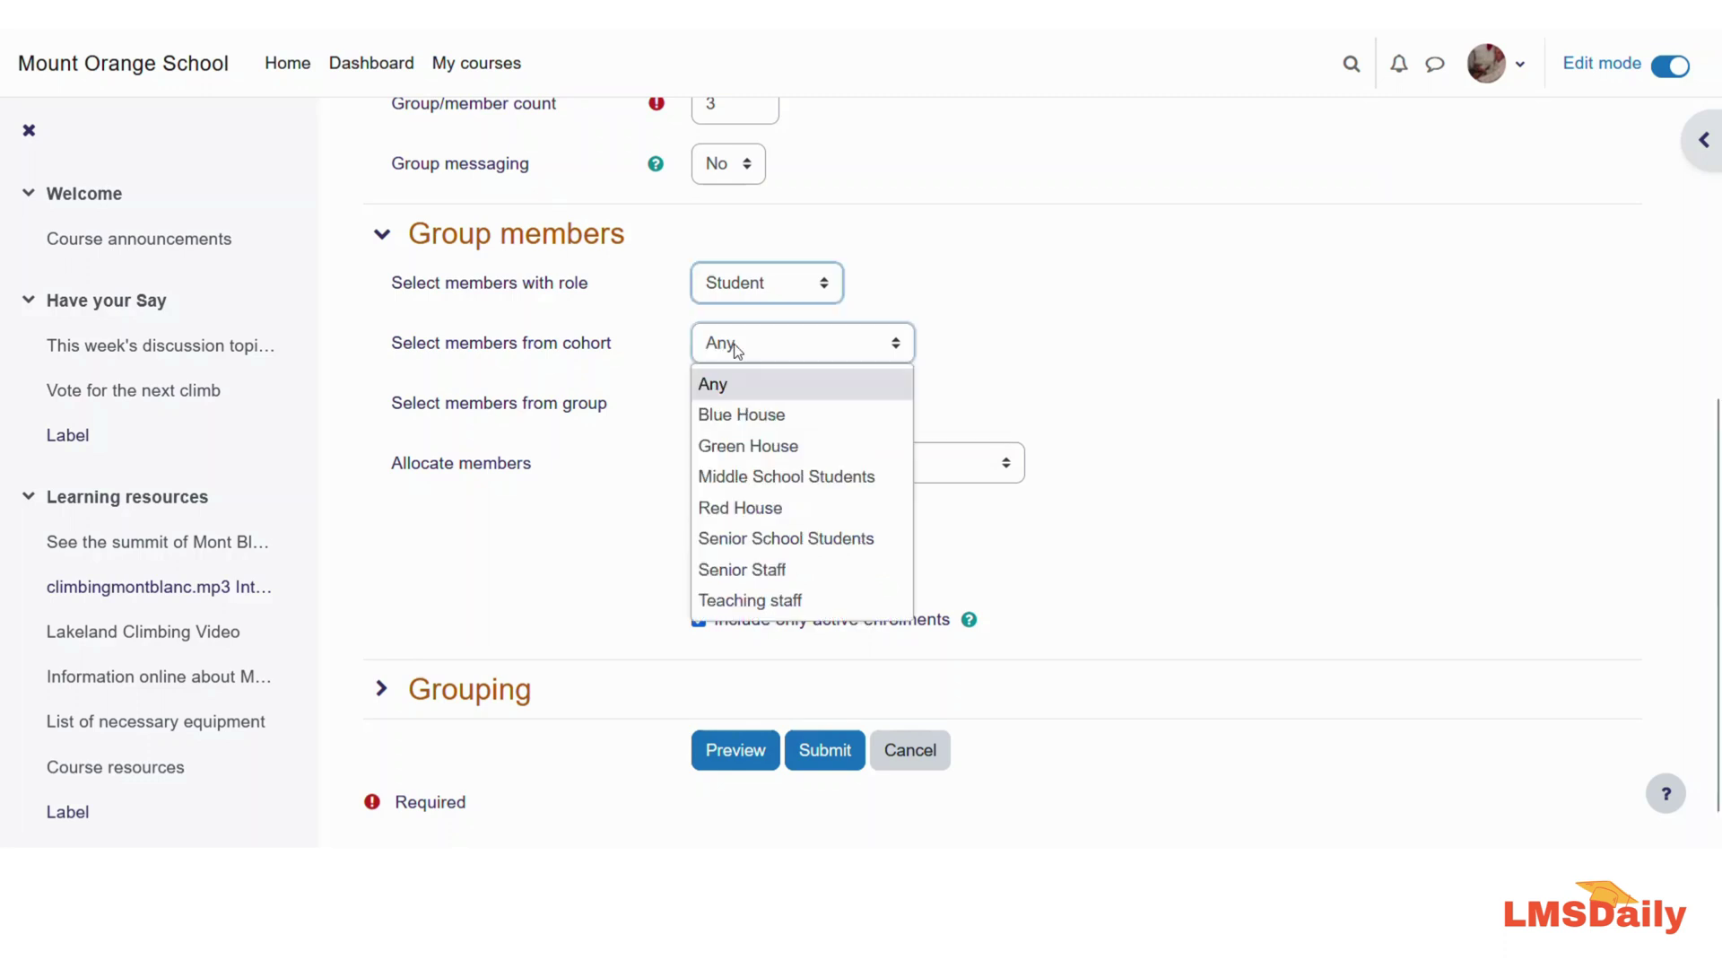
left_click(735, 348)
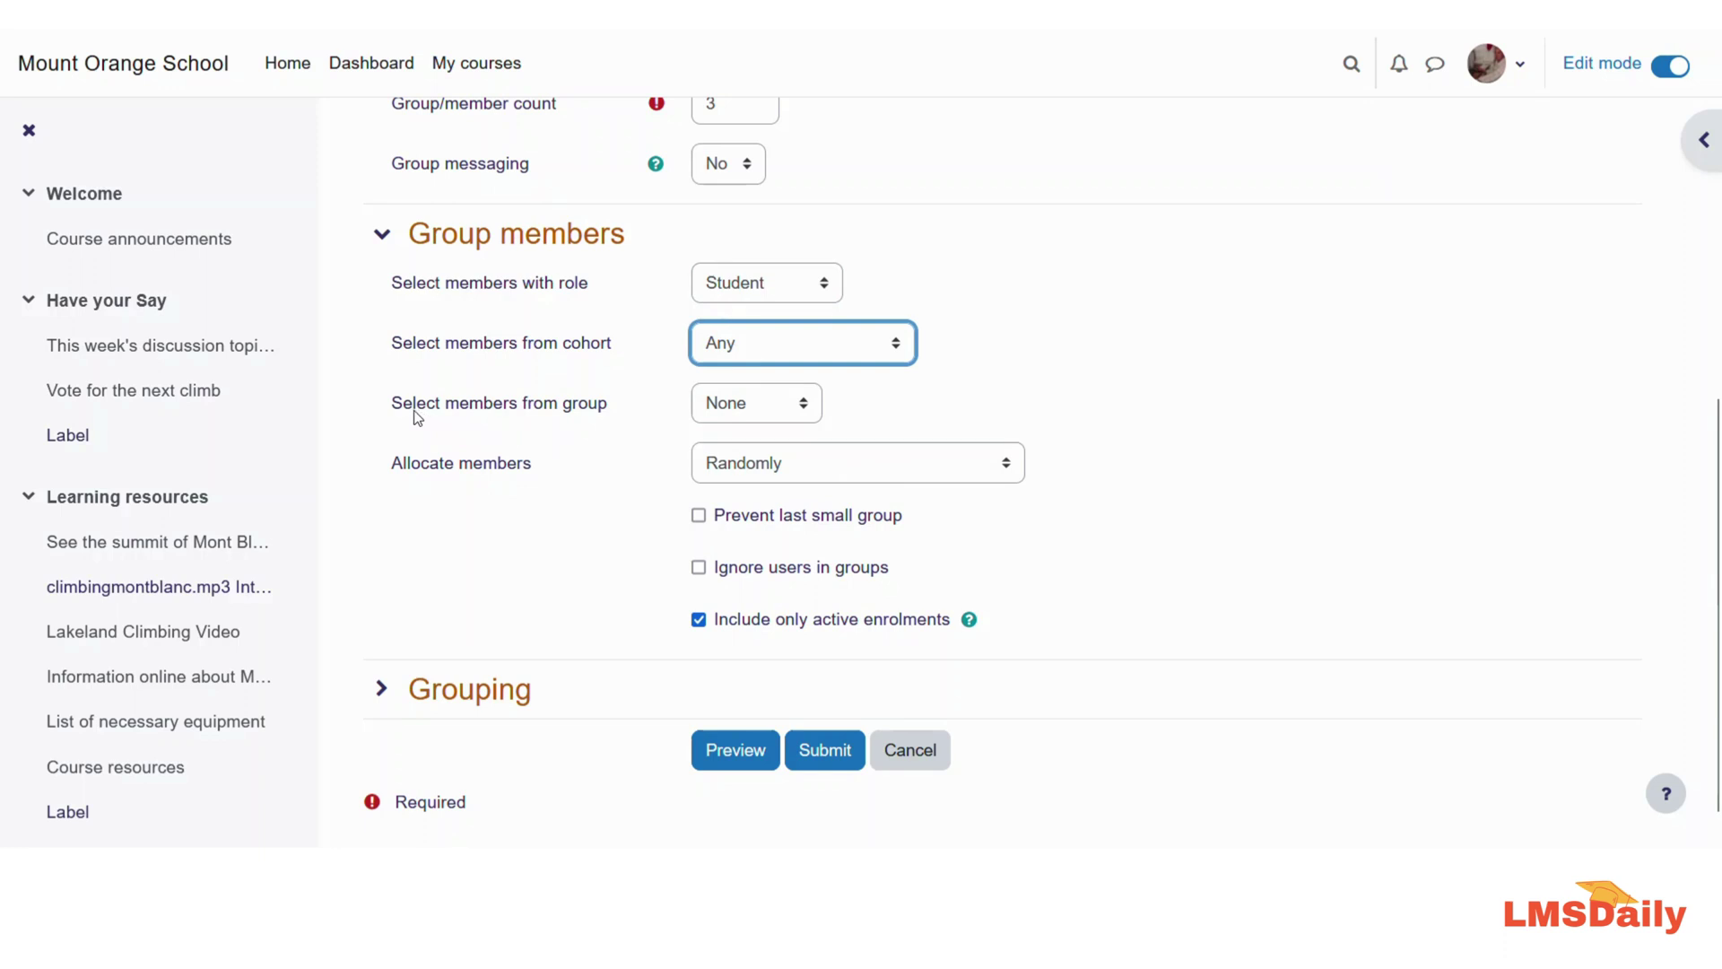
left_click(733, 408)
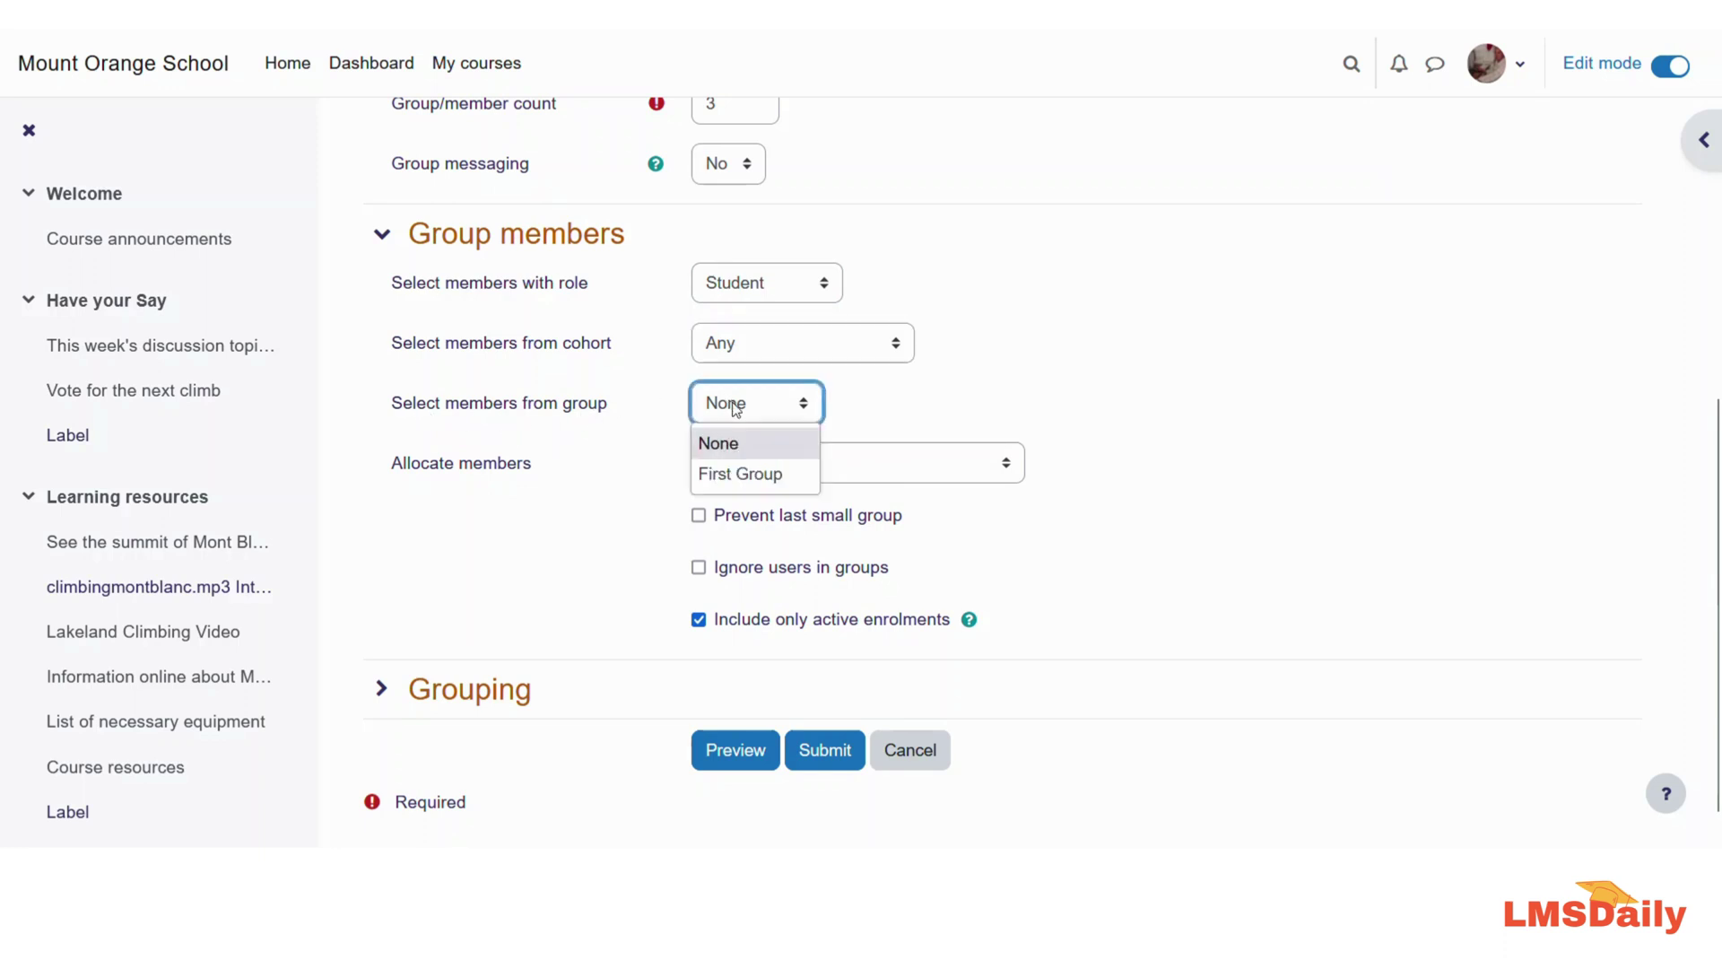
left_click(752, 450)
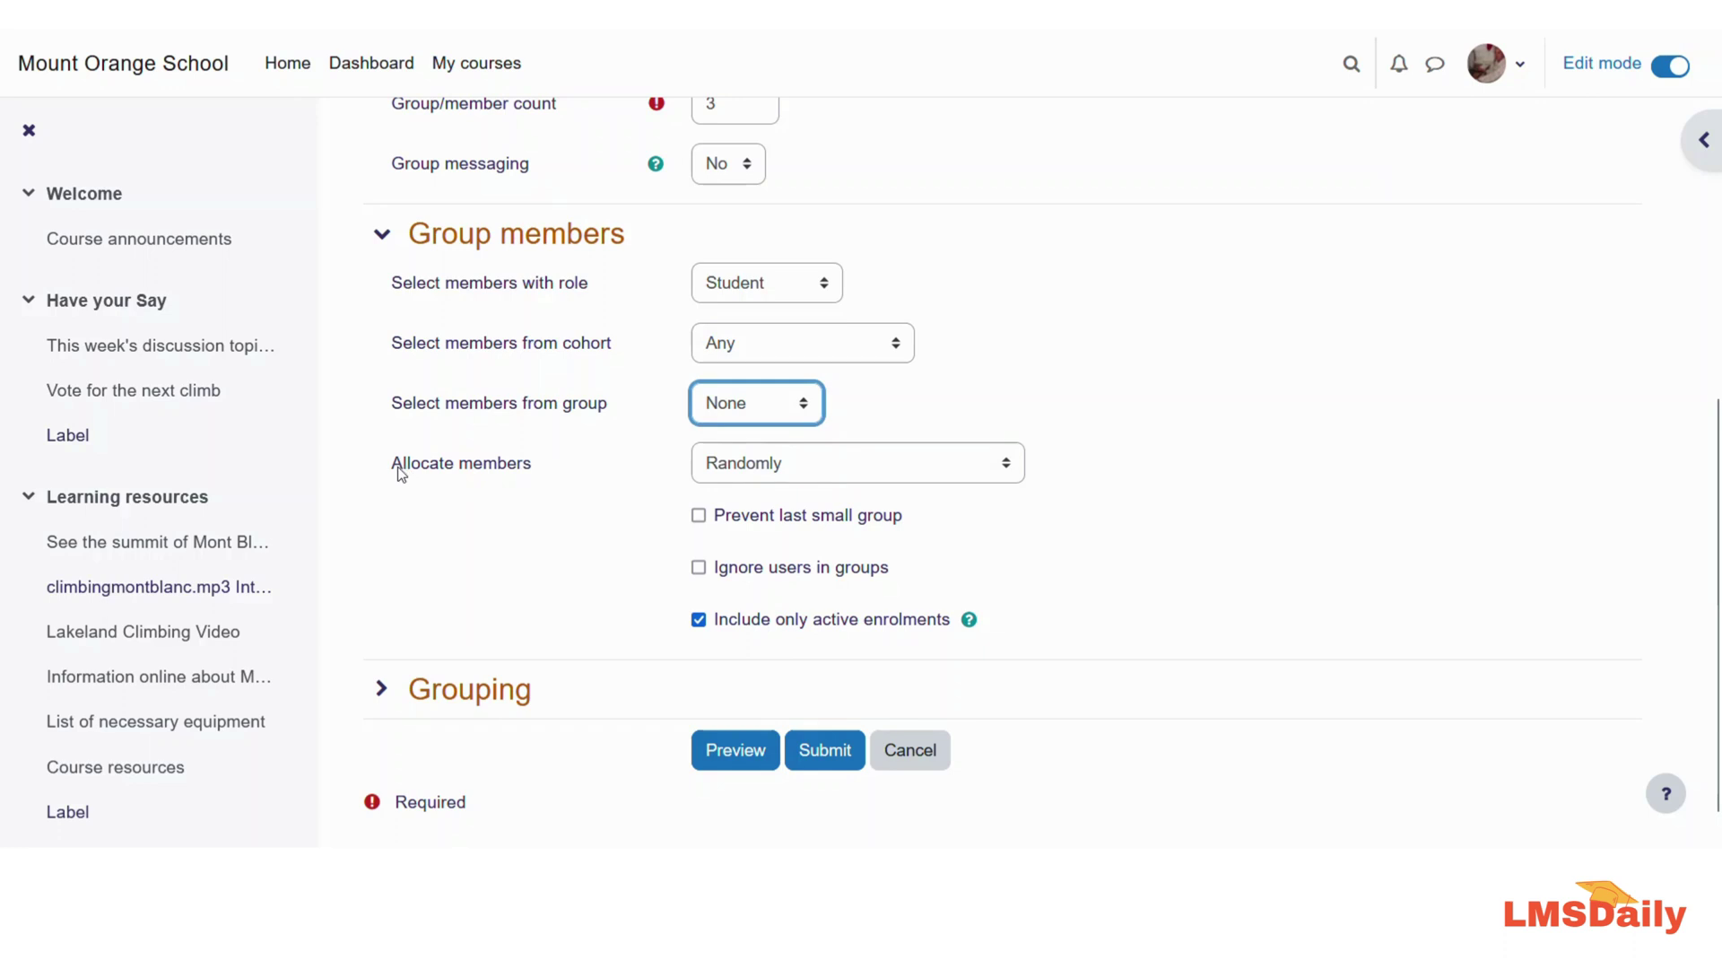
left_click(743, 466)
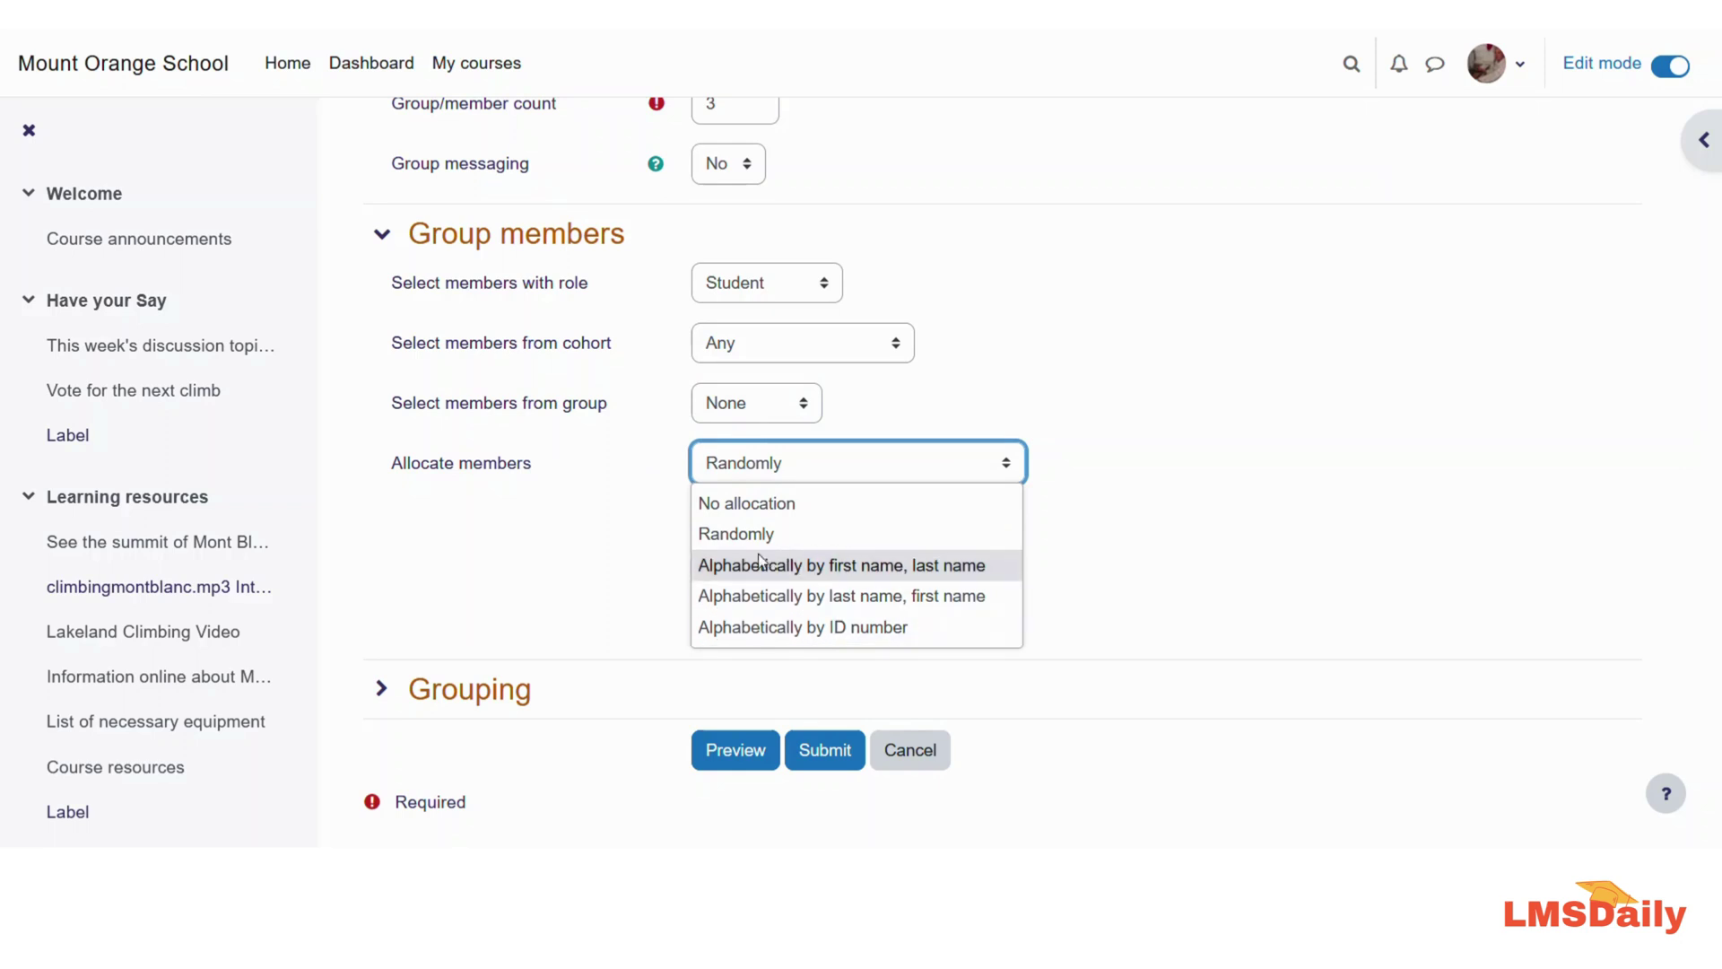
left_click(661, 549)
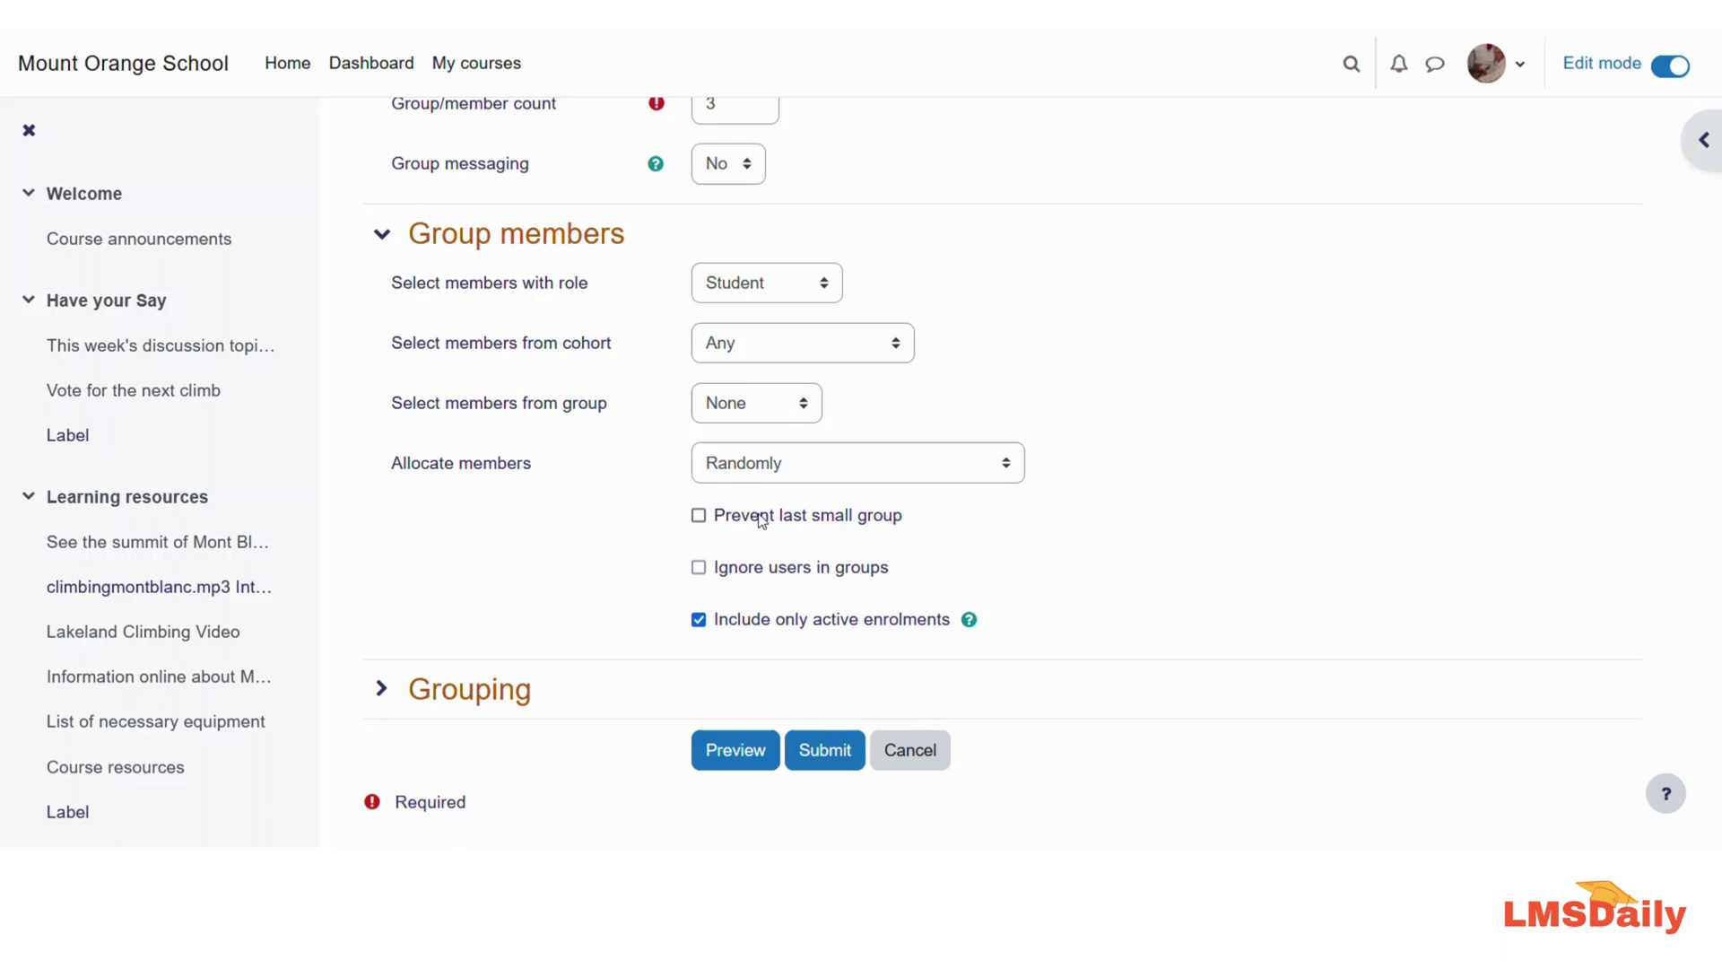
Tick Prevent last small group and expand the Grouping section, leaving No grouping
left_click(699, 516)
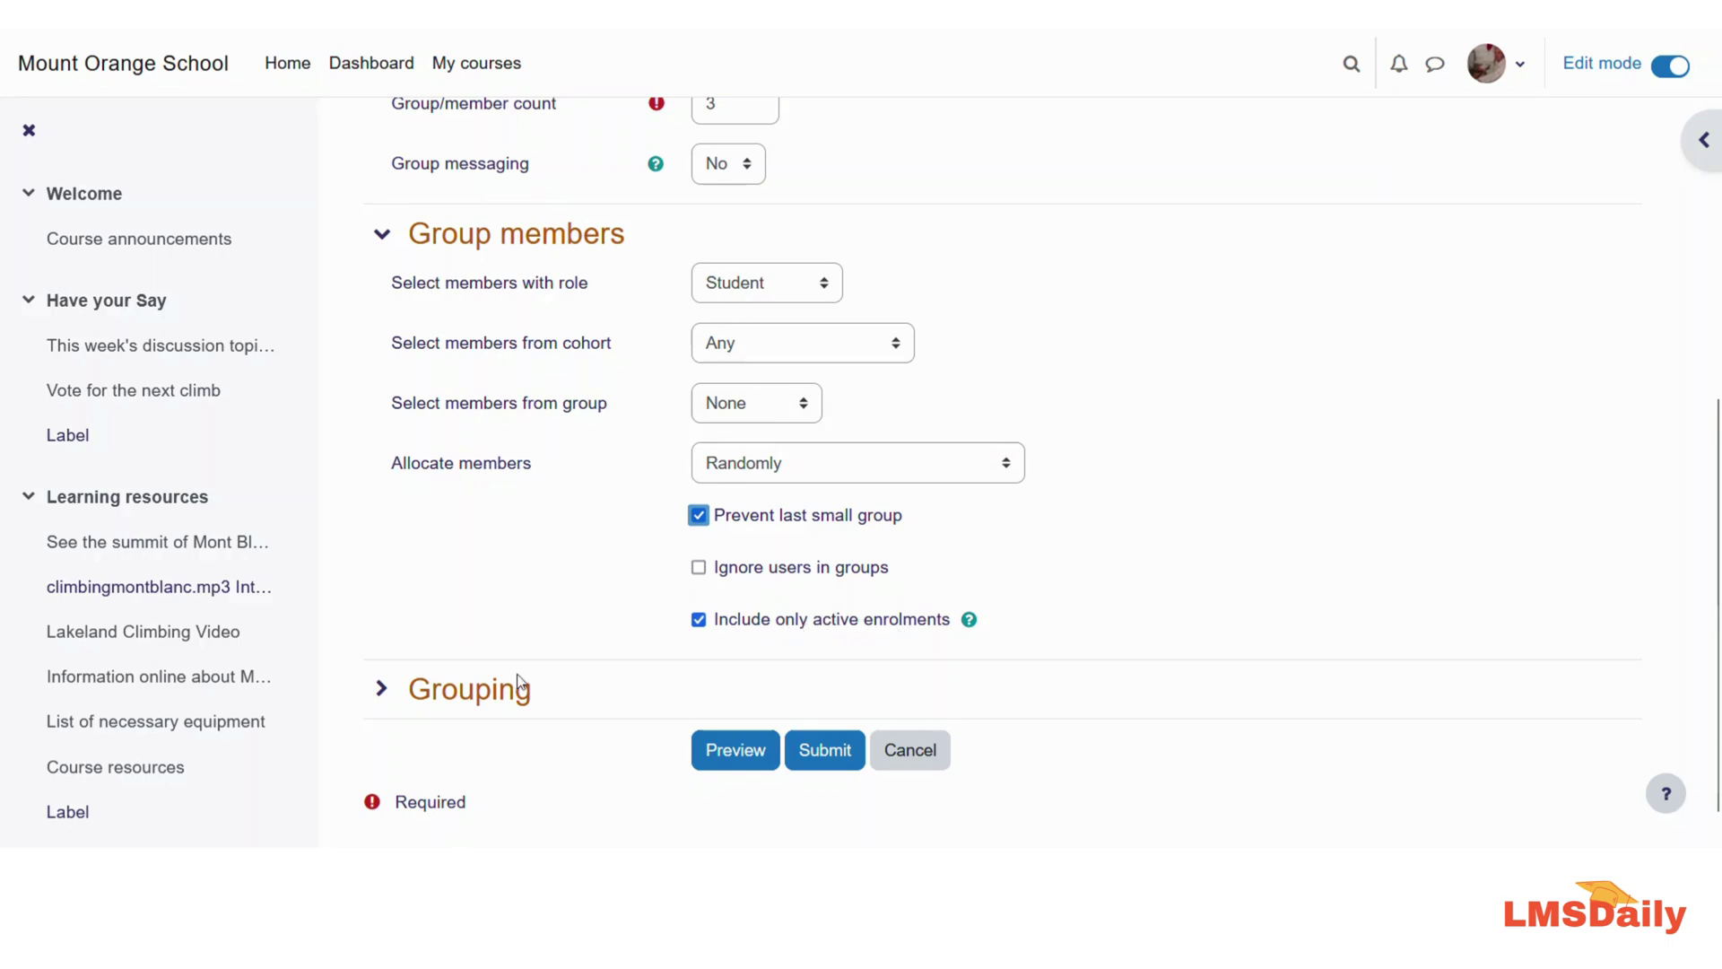
scroll(524, 456, "down", 1)
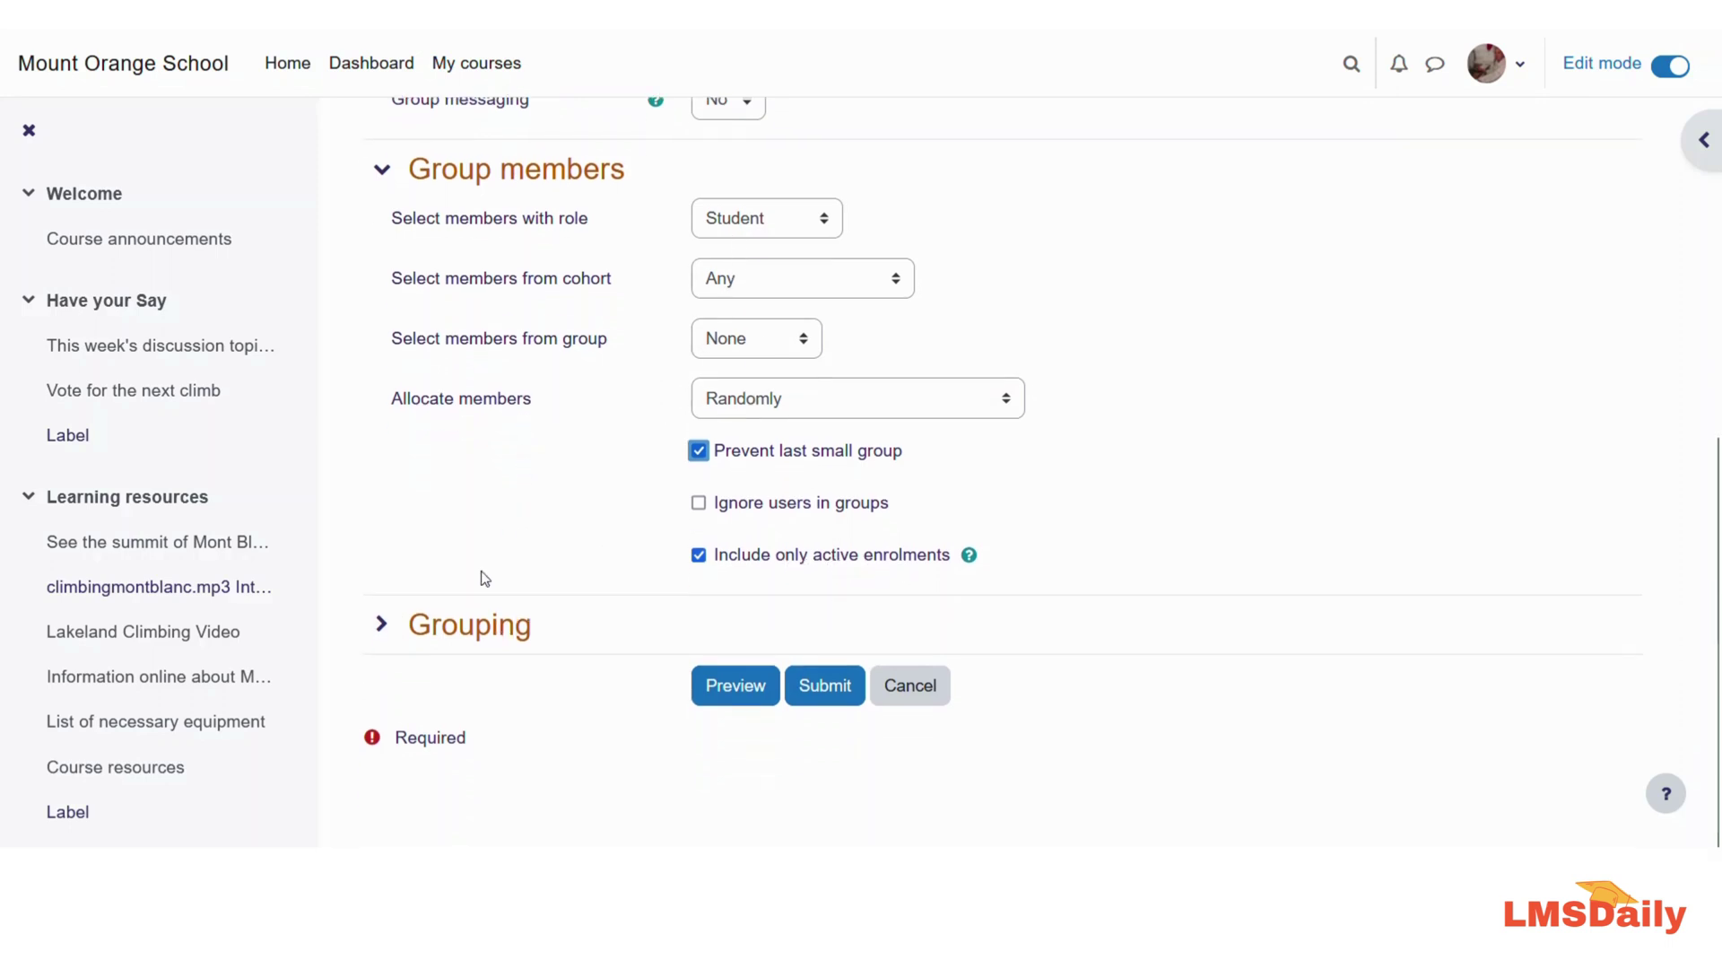
left_click(466, 628)
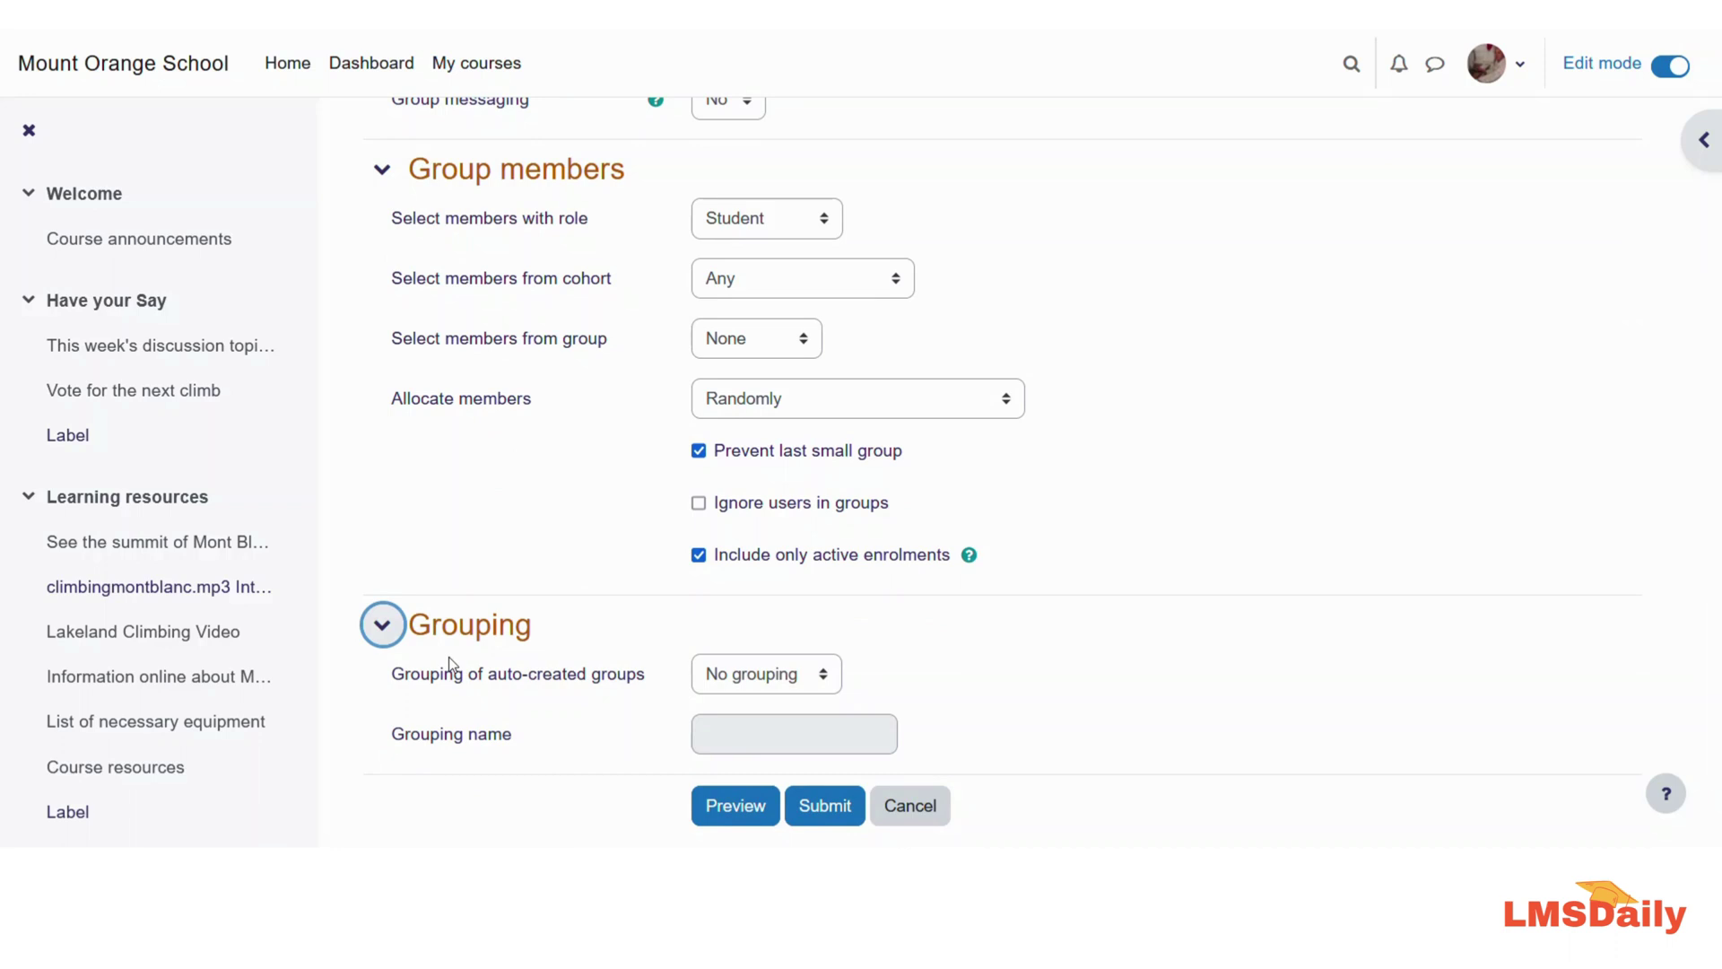
scroll(631, 414, "up", 3)
scroll(632, 417, "down", 4)
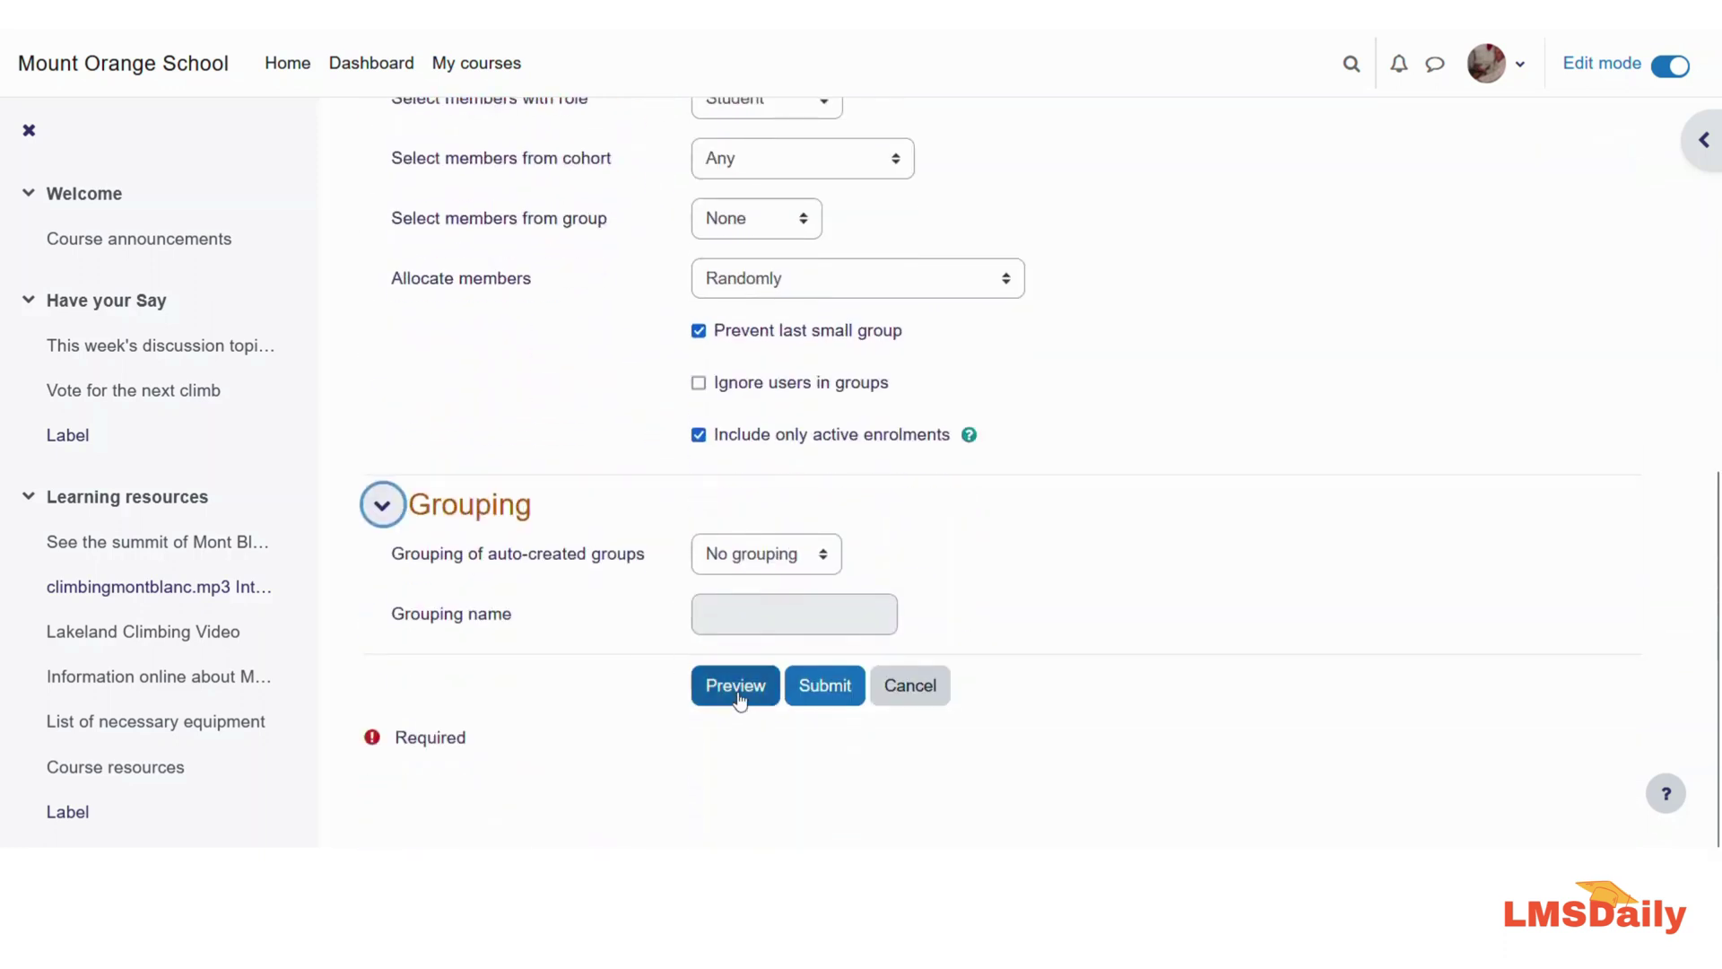
Preview the groups the auto-create settings would produce
left_click(737, 693)
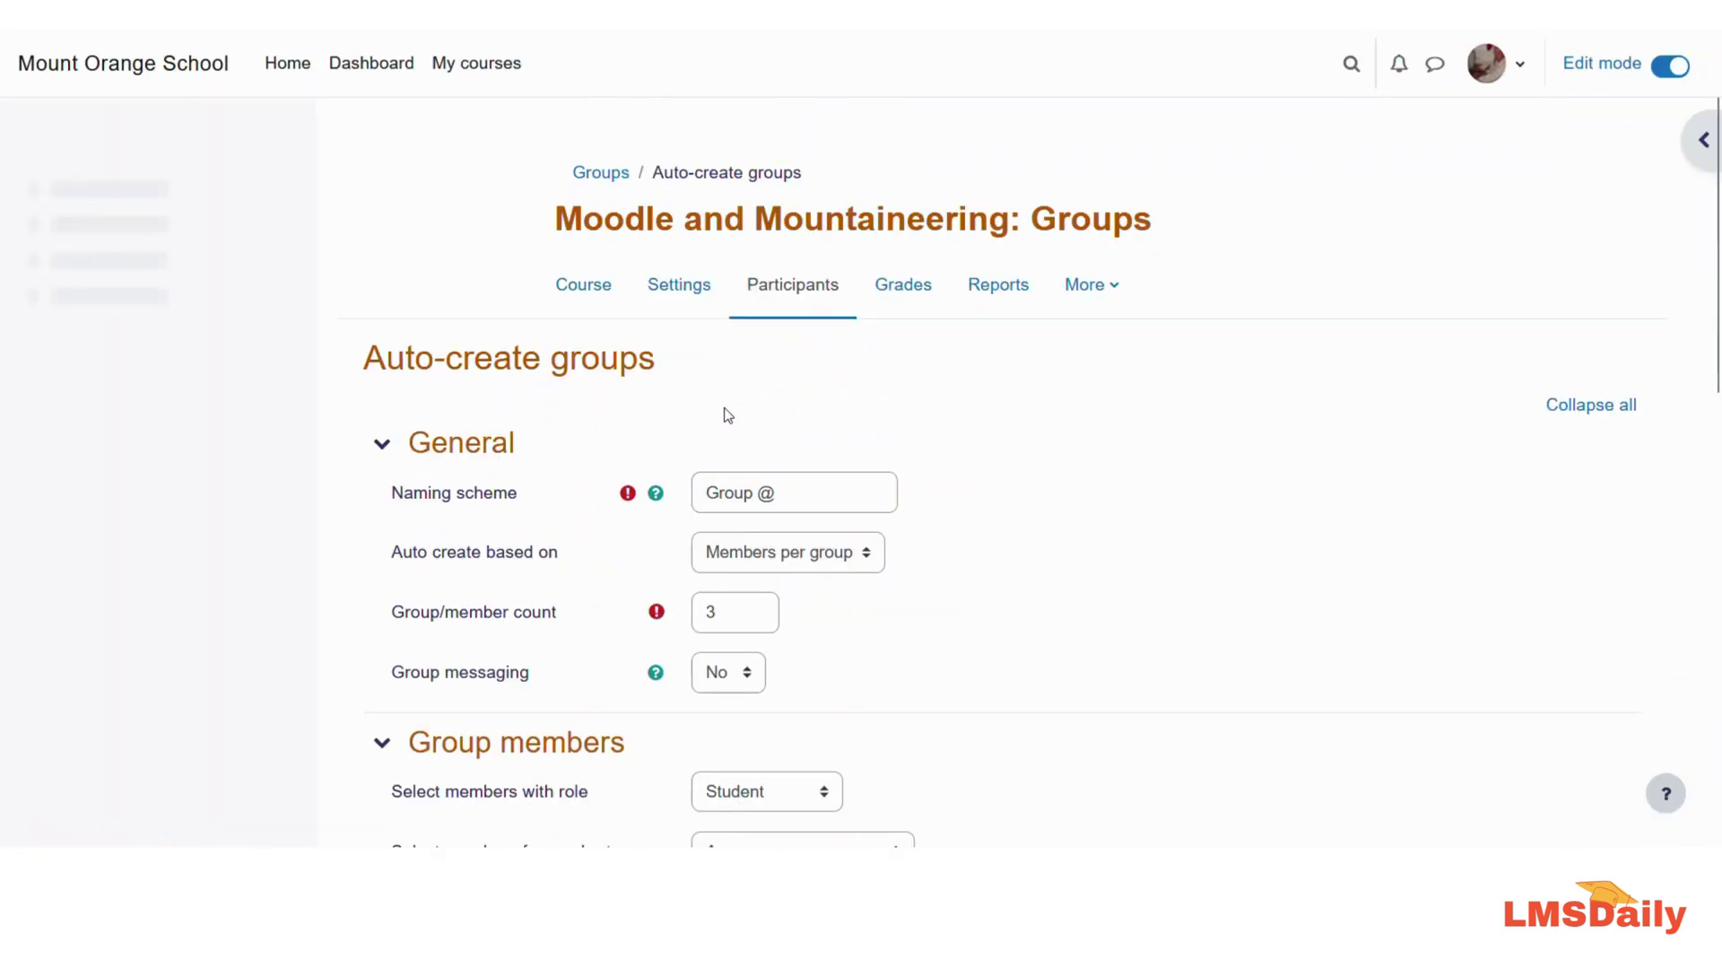
scroll(725, 407, "down", 10)
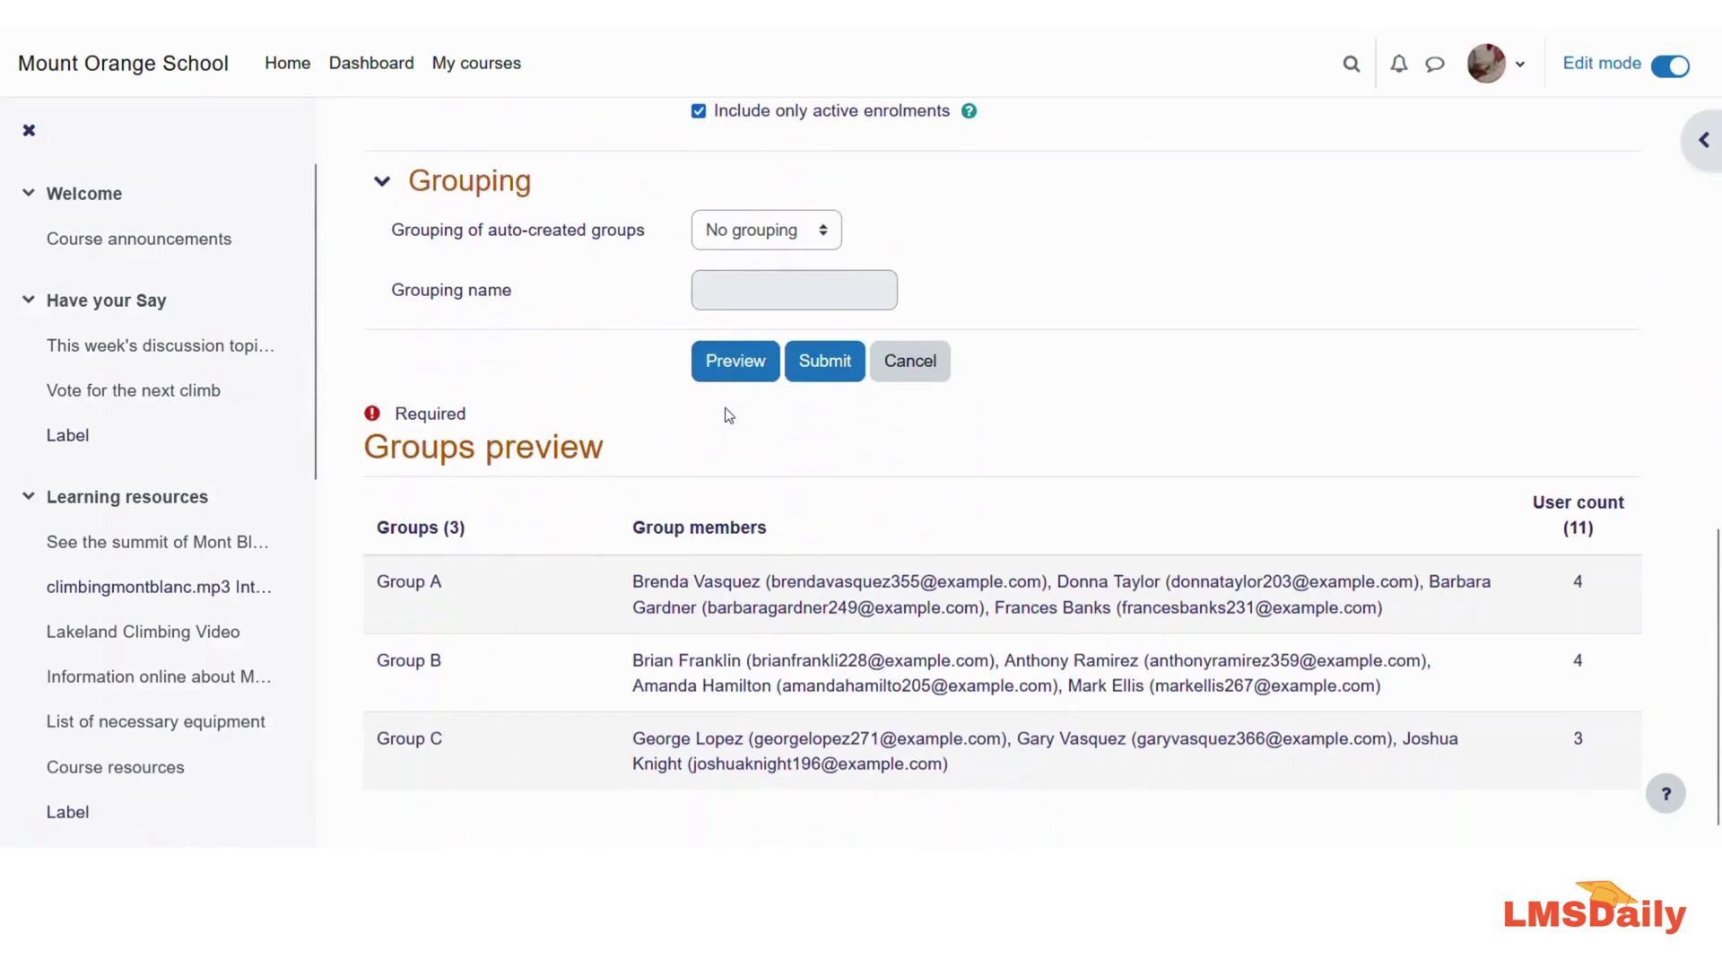
scroll(729, 415, "down", 1)
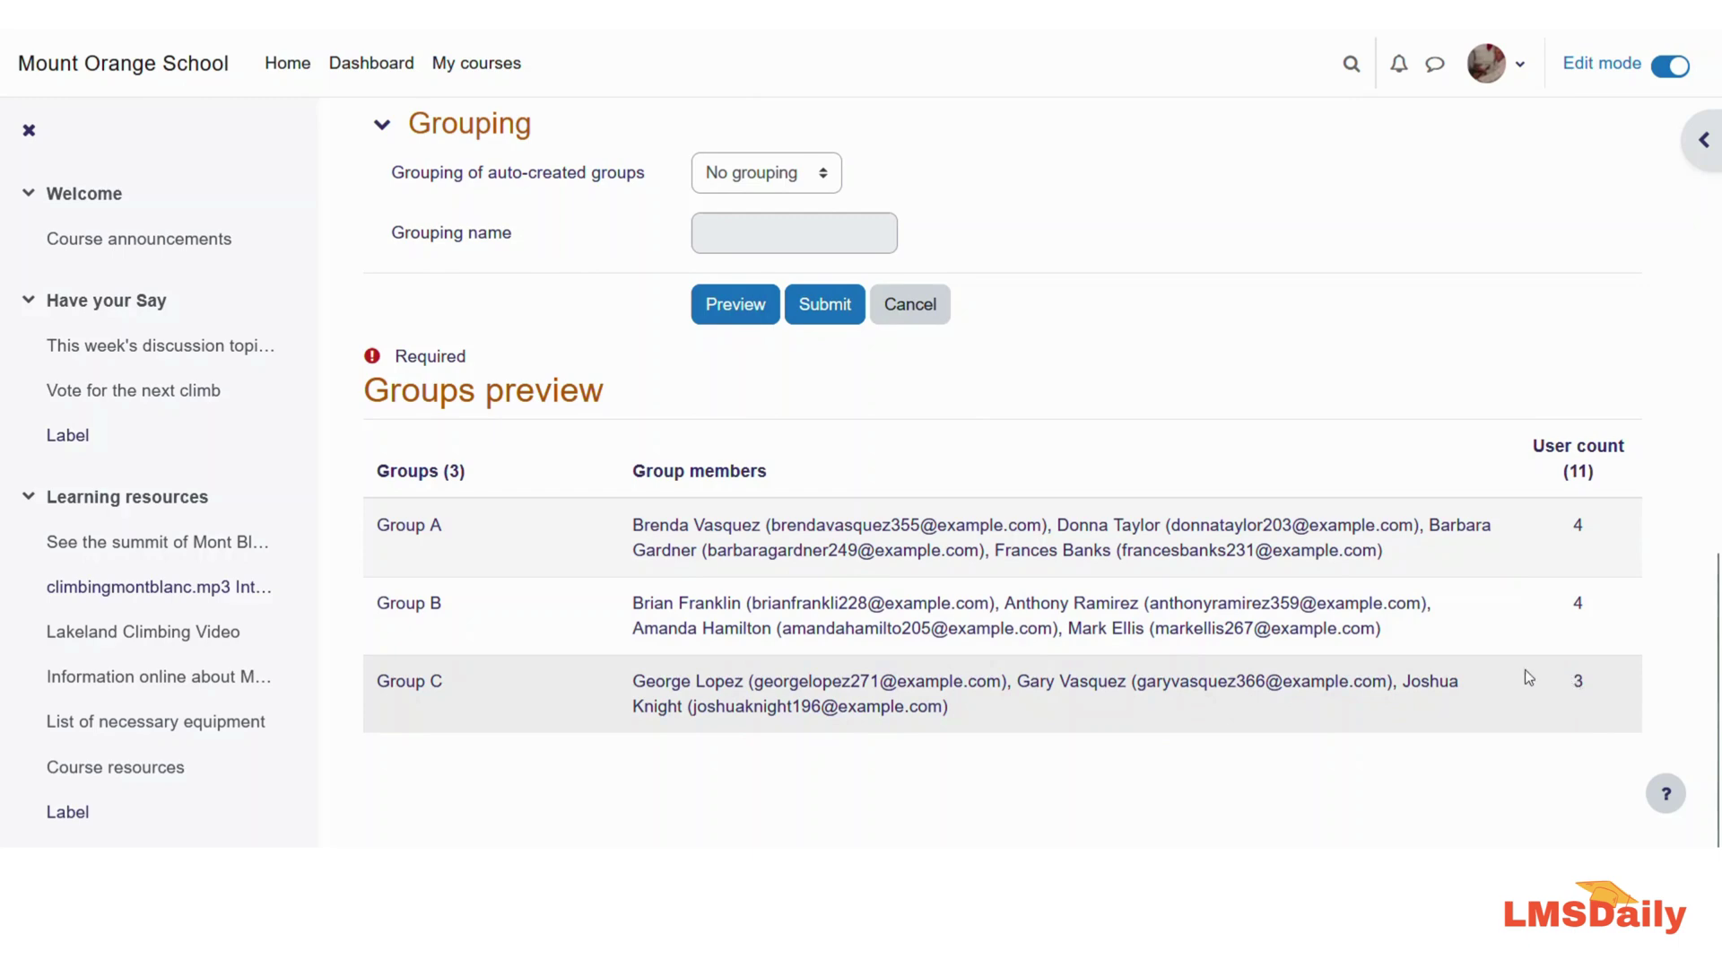
scroll(836, 610, "up", 3)
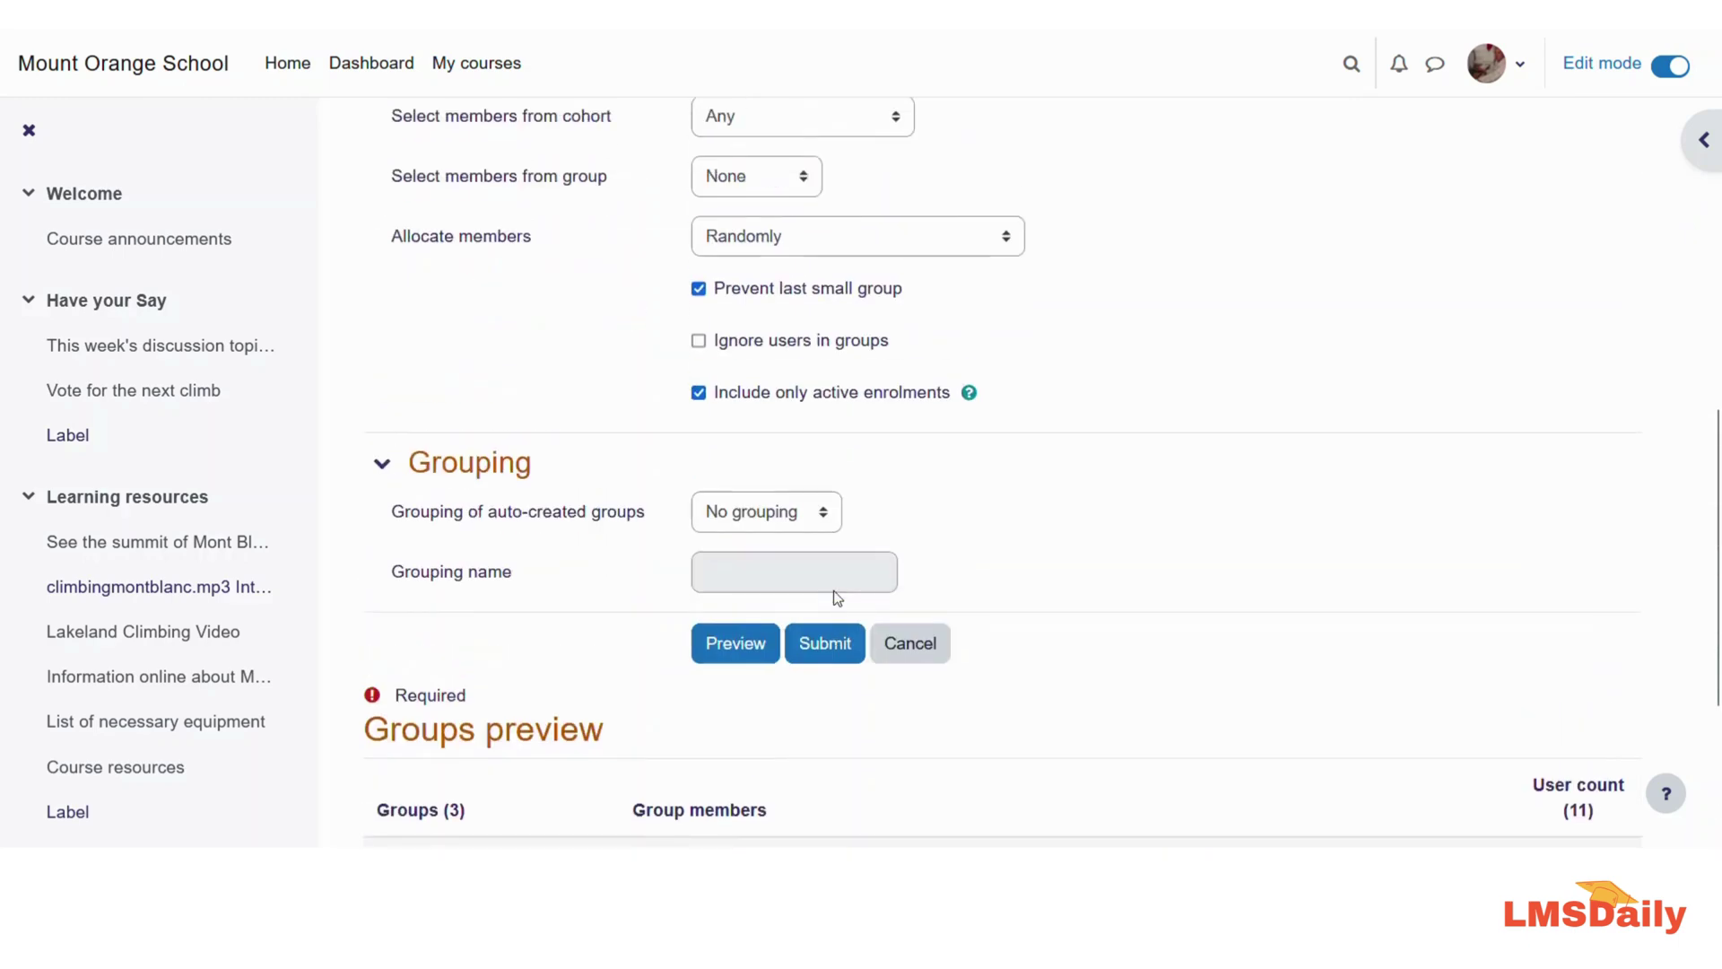
Untick Prevent last small group and re-preview to get Groups A–D, with D holding 2
left_click(700, 293)
left_click(709, 644)
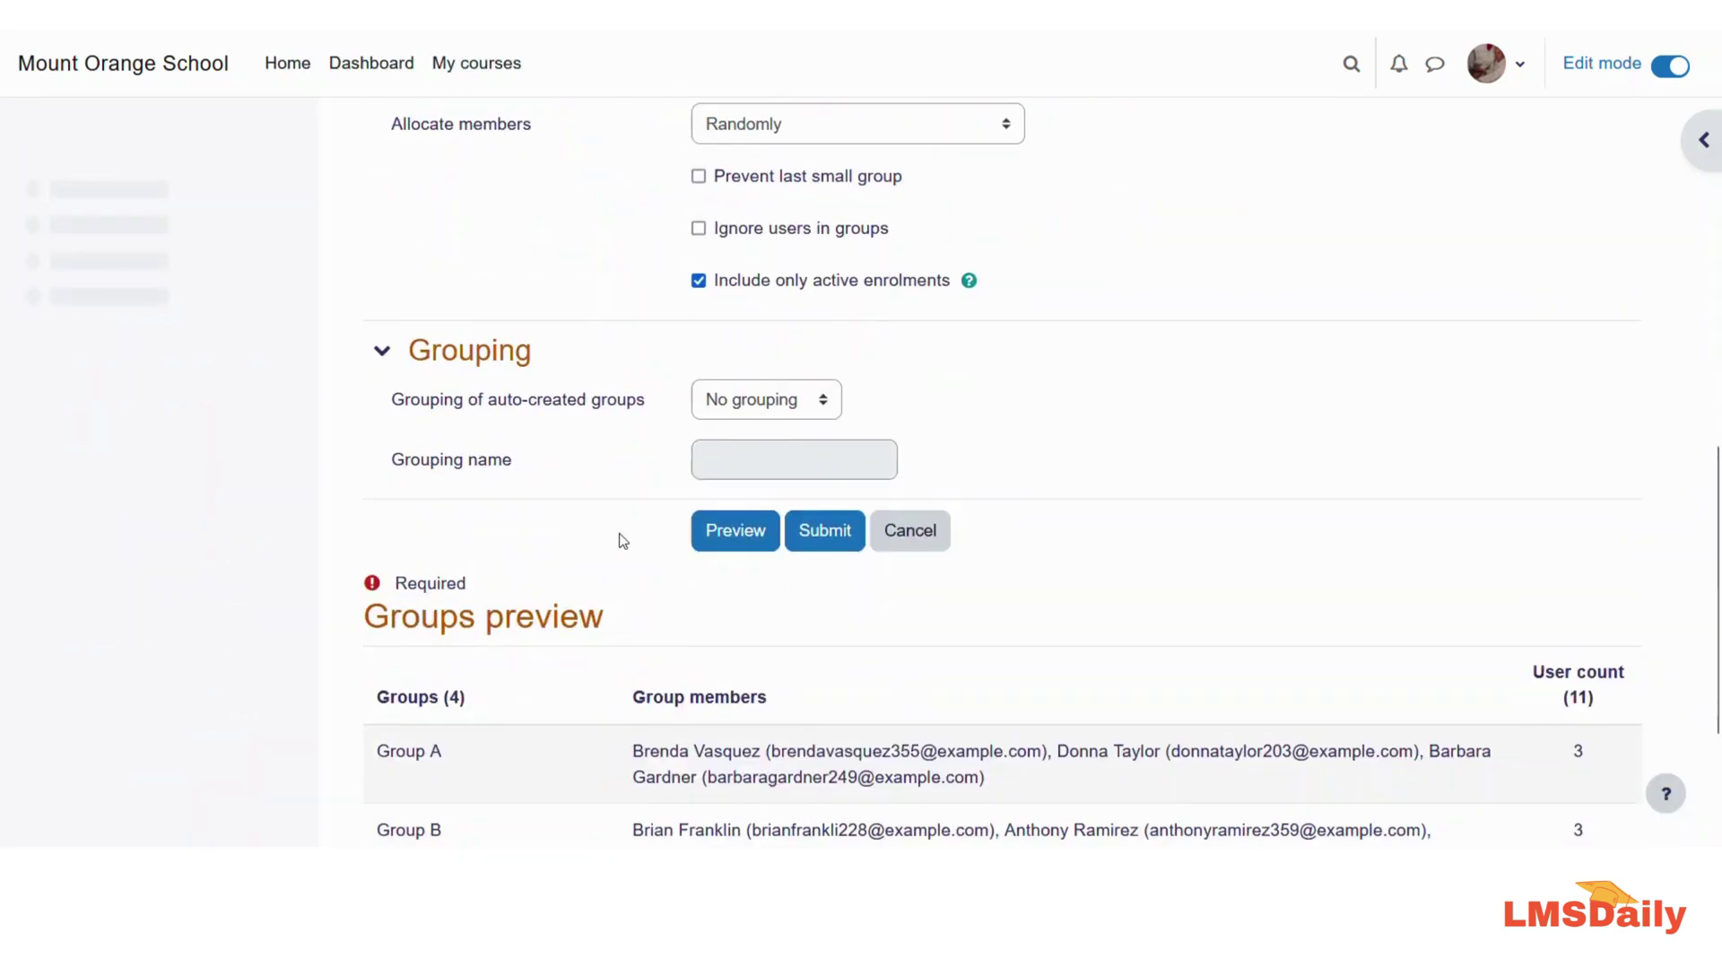
scroll(623, 541, "down", 3)
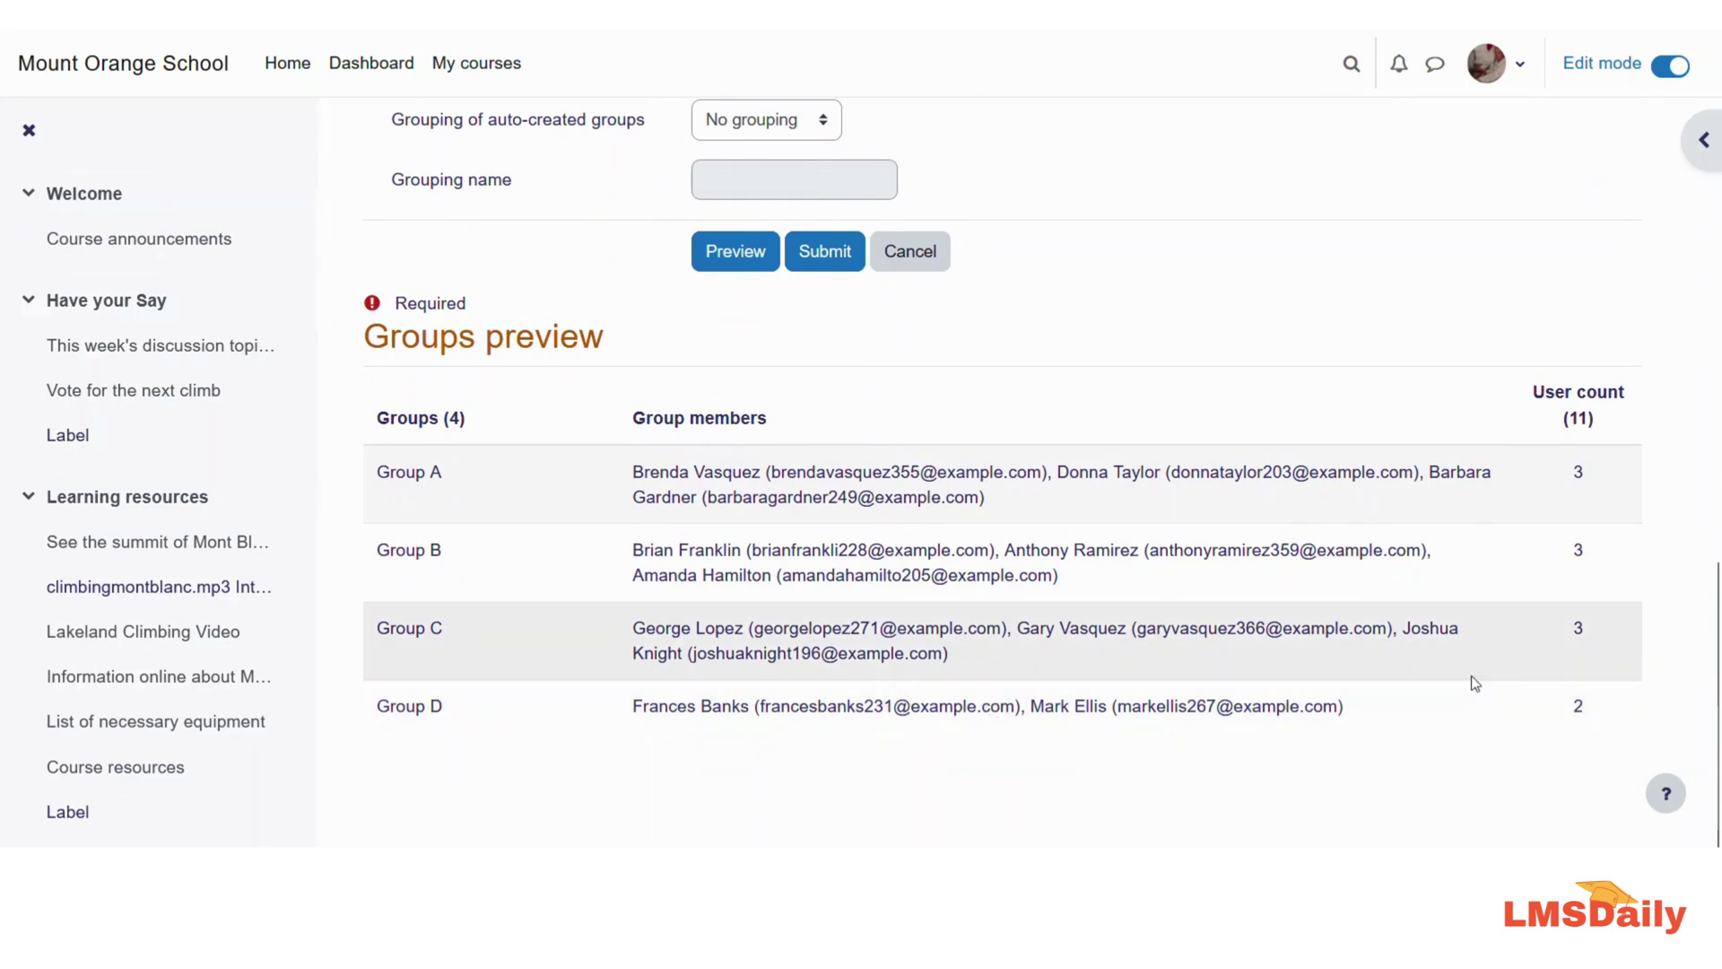
scroll(1471, 682, "up", 2)
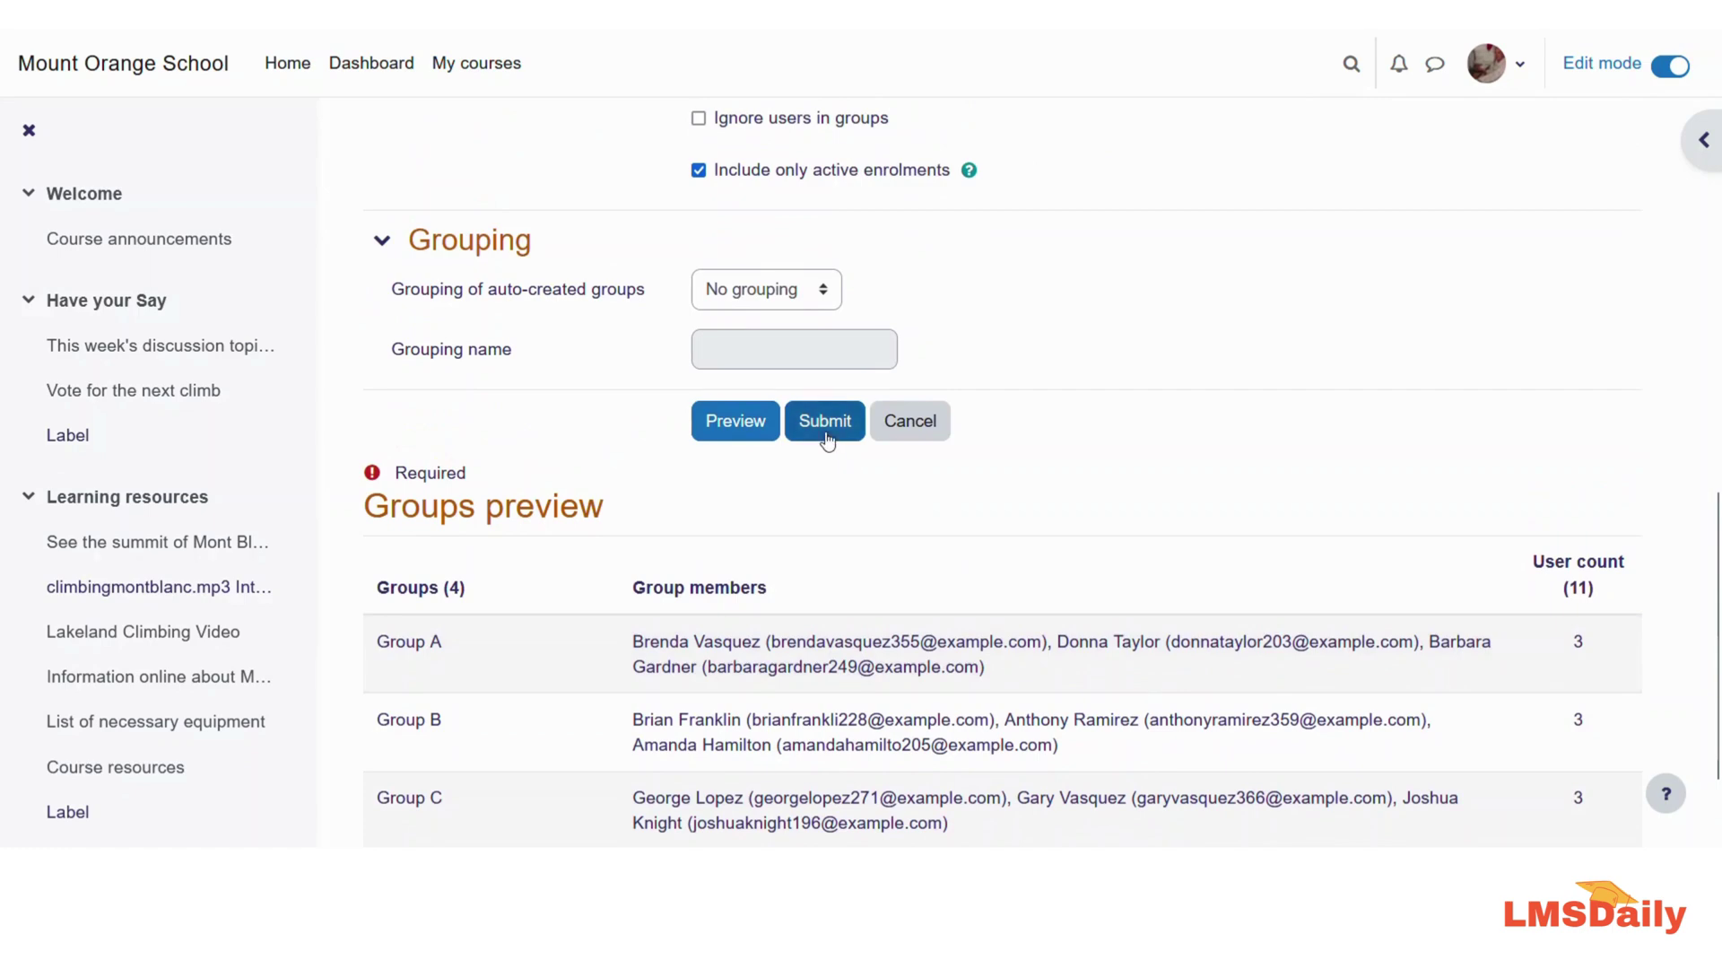
left_click(825, 428)
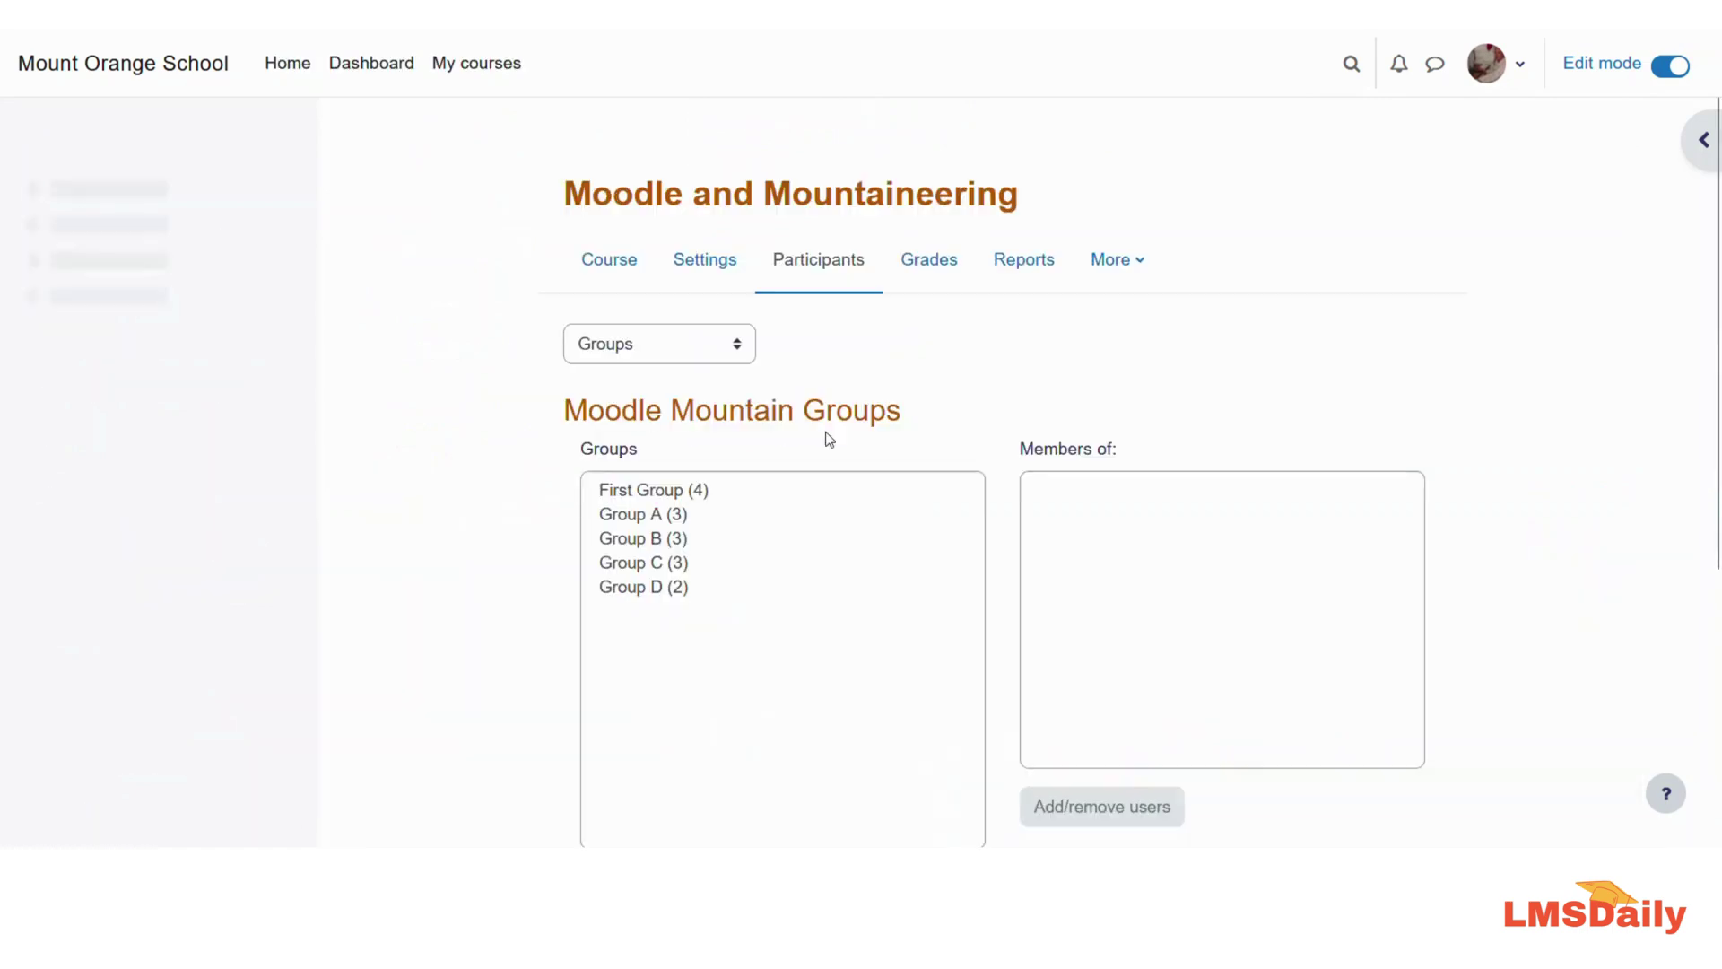
left_click(647, 517)
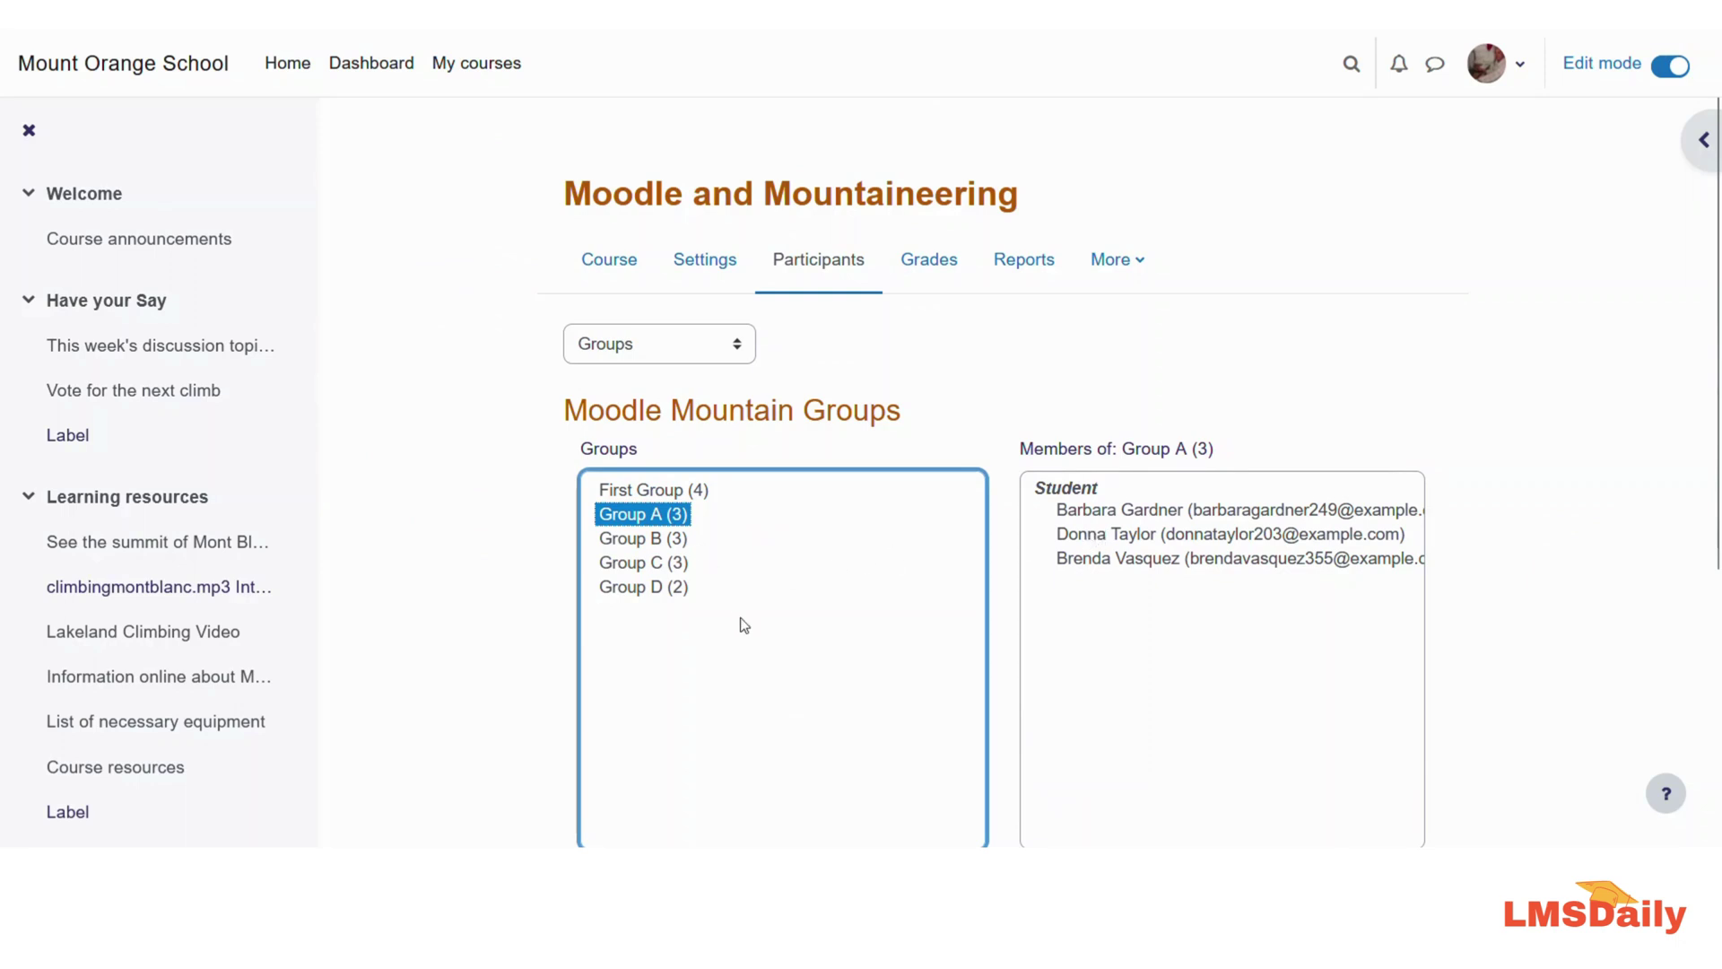
scroll(741, 626, "down", 5)
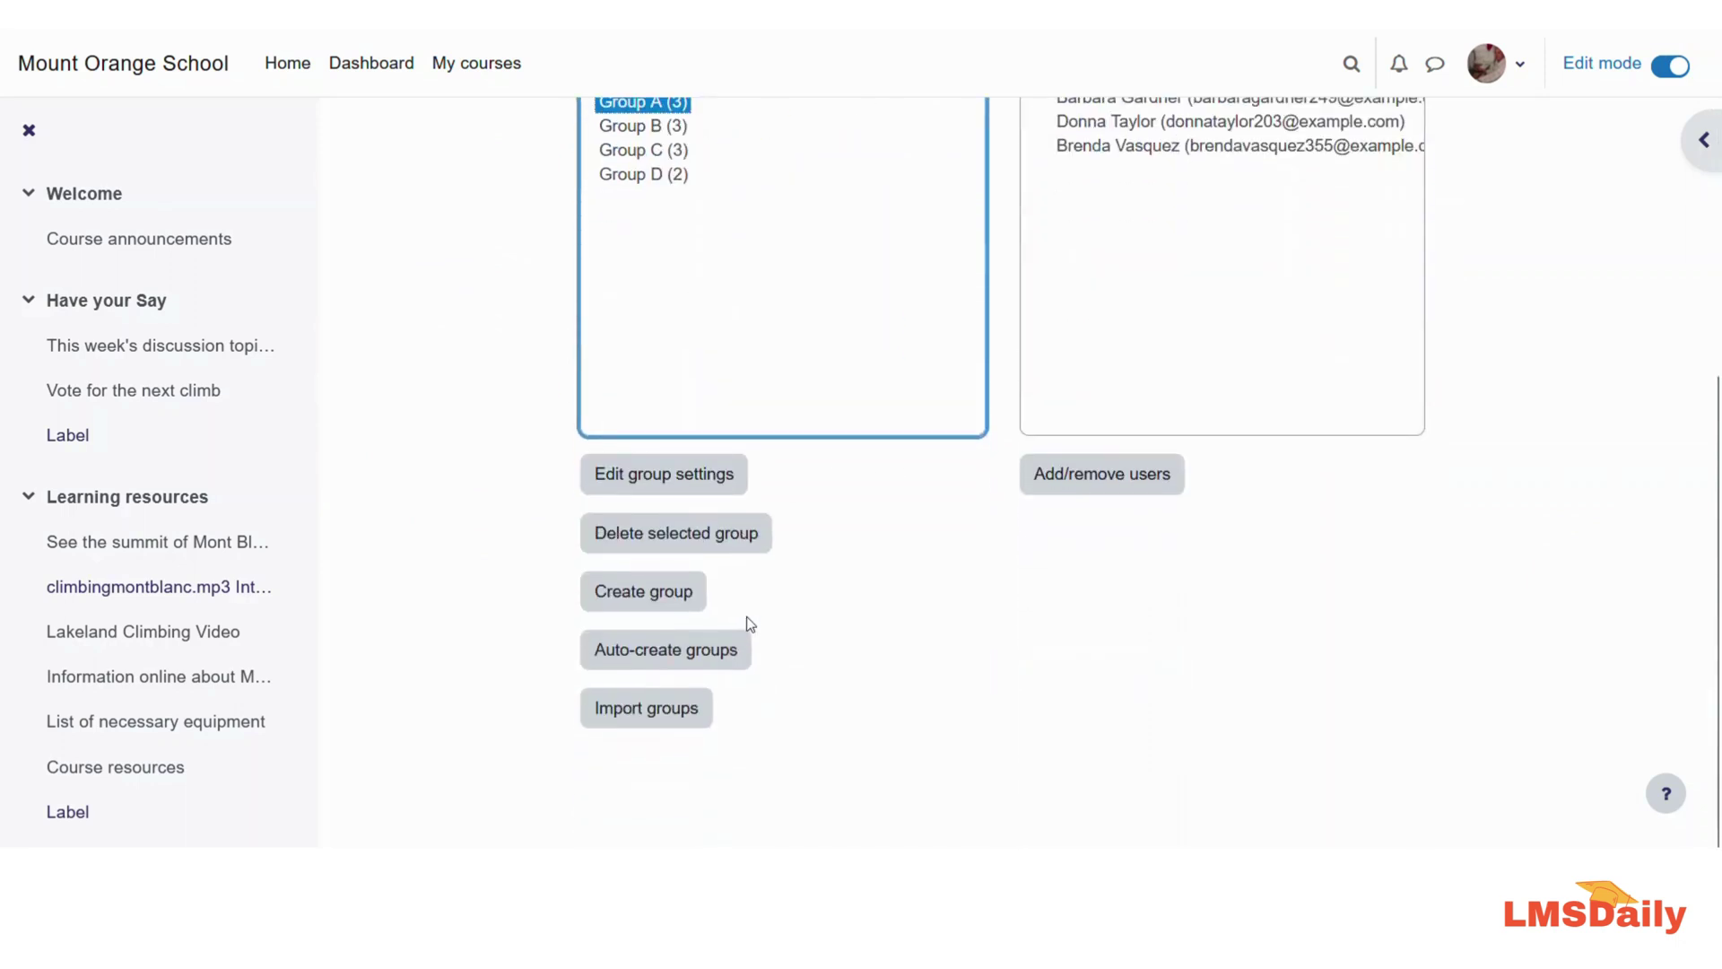
scroll(793, 614, "up", 2)
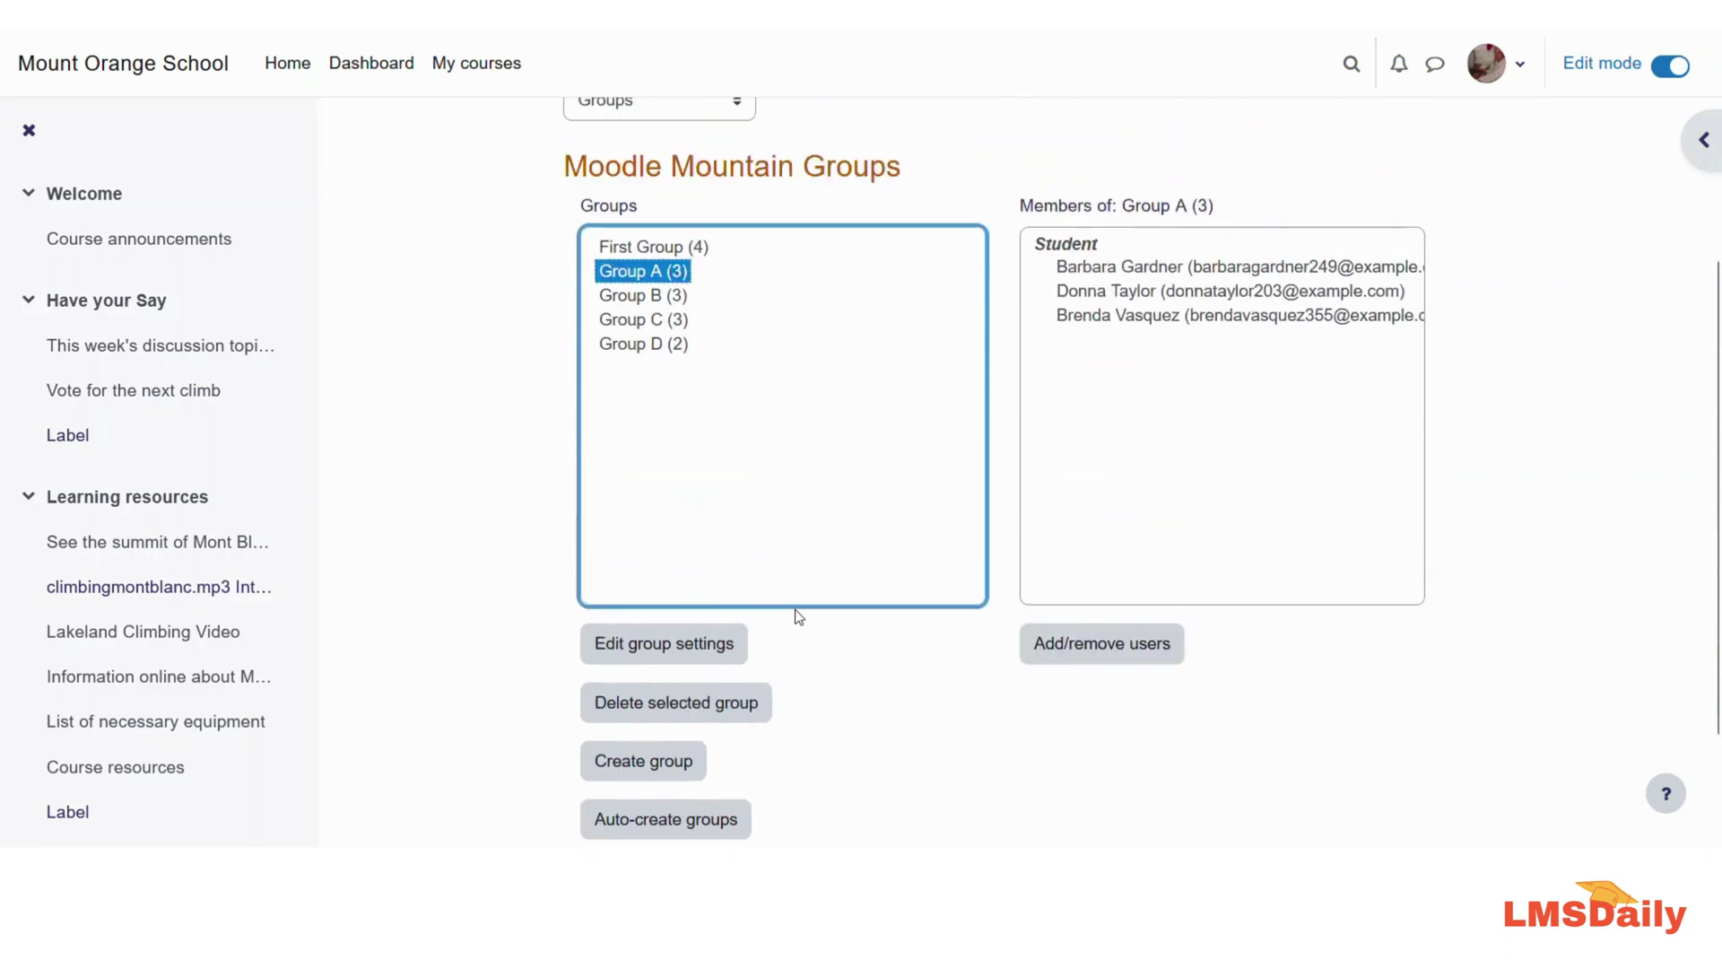
left_click(659, 297)
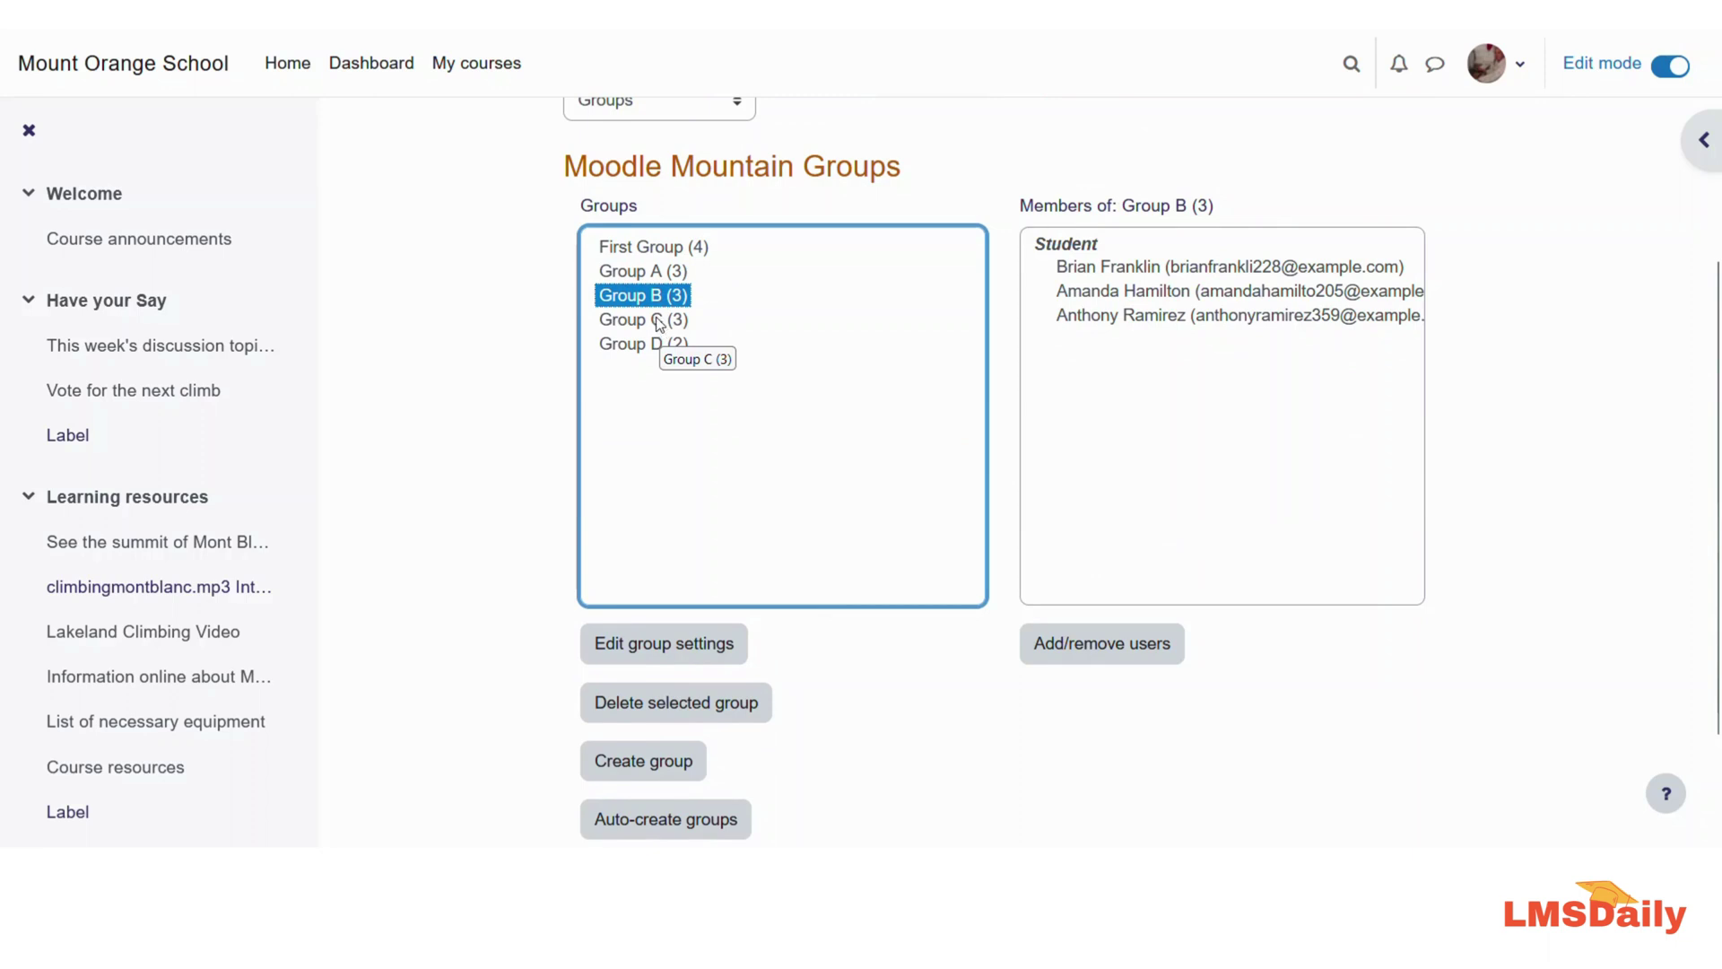
left_click(658, 323, "ctrl")
left_click(657, 323, "ctrl")
left_click(662, 345, "ctrl")
left_click(660, 323, "ctrl")
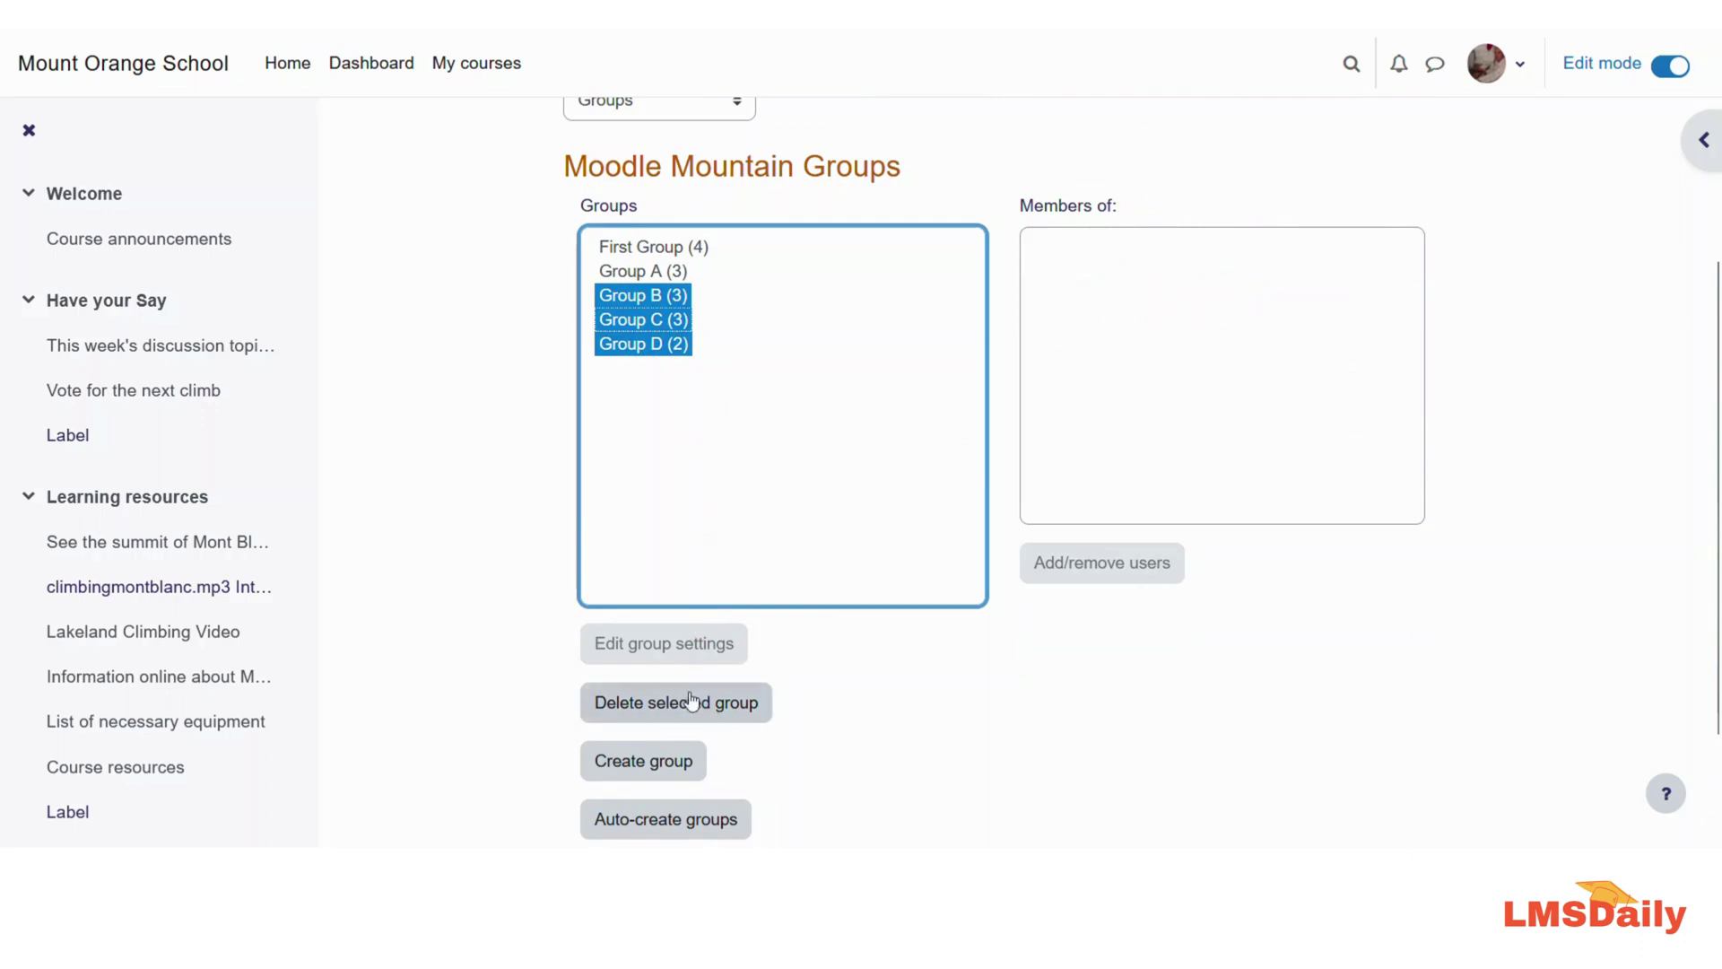
left_click(657, 344)
left_click(658, 325)
left_click(655, 298)
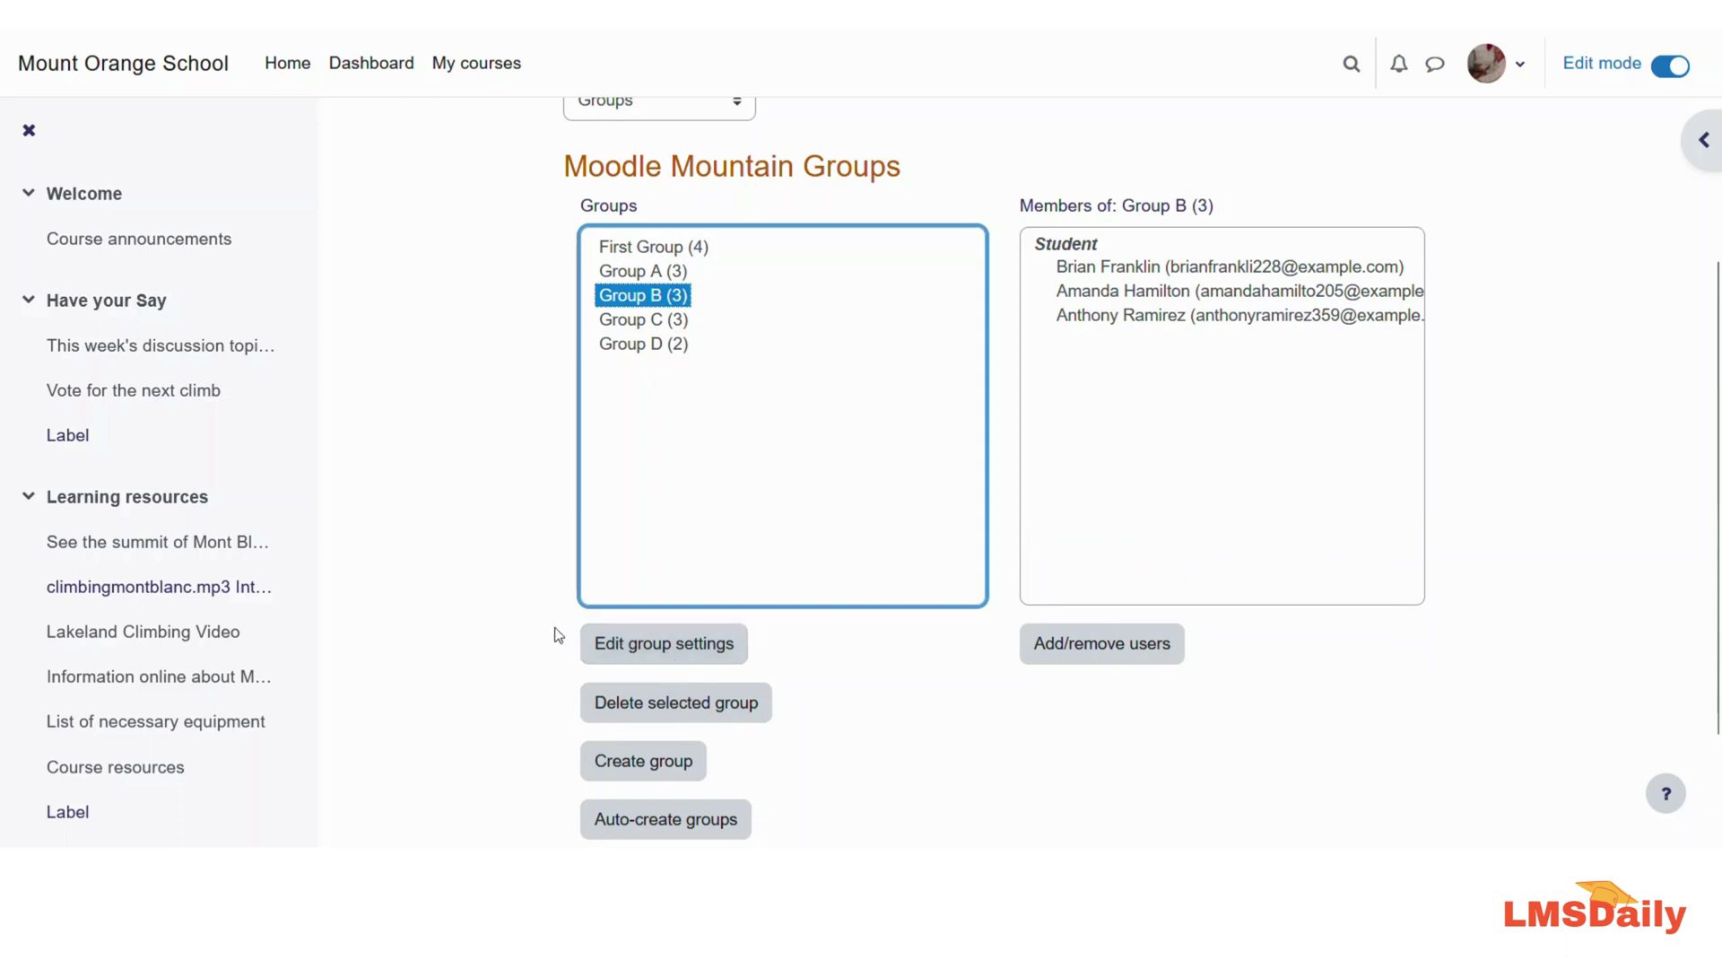
scroll(558, 636, "down", 2)
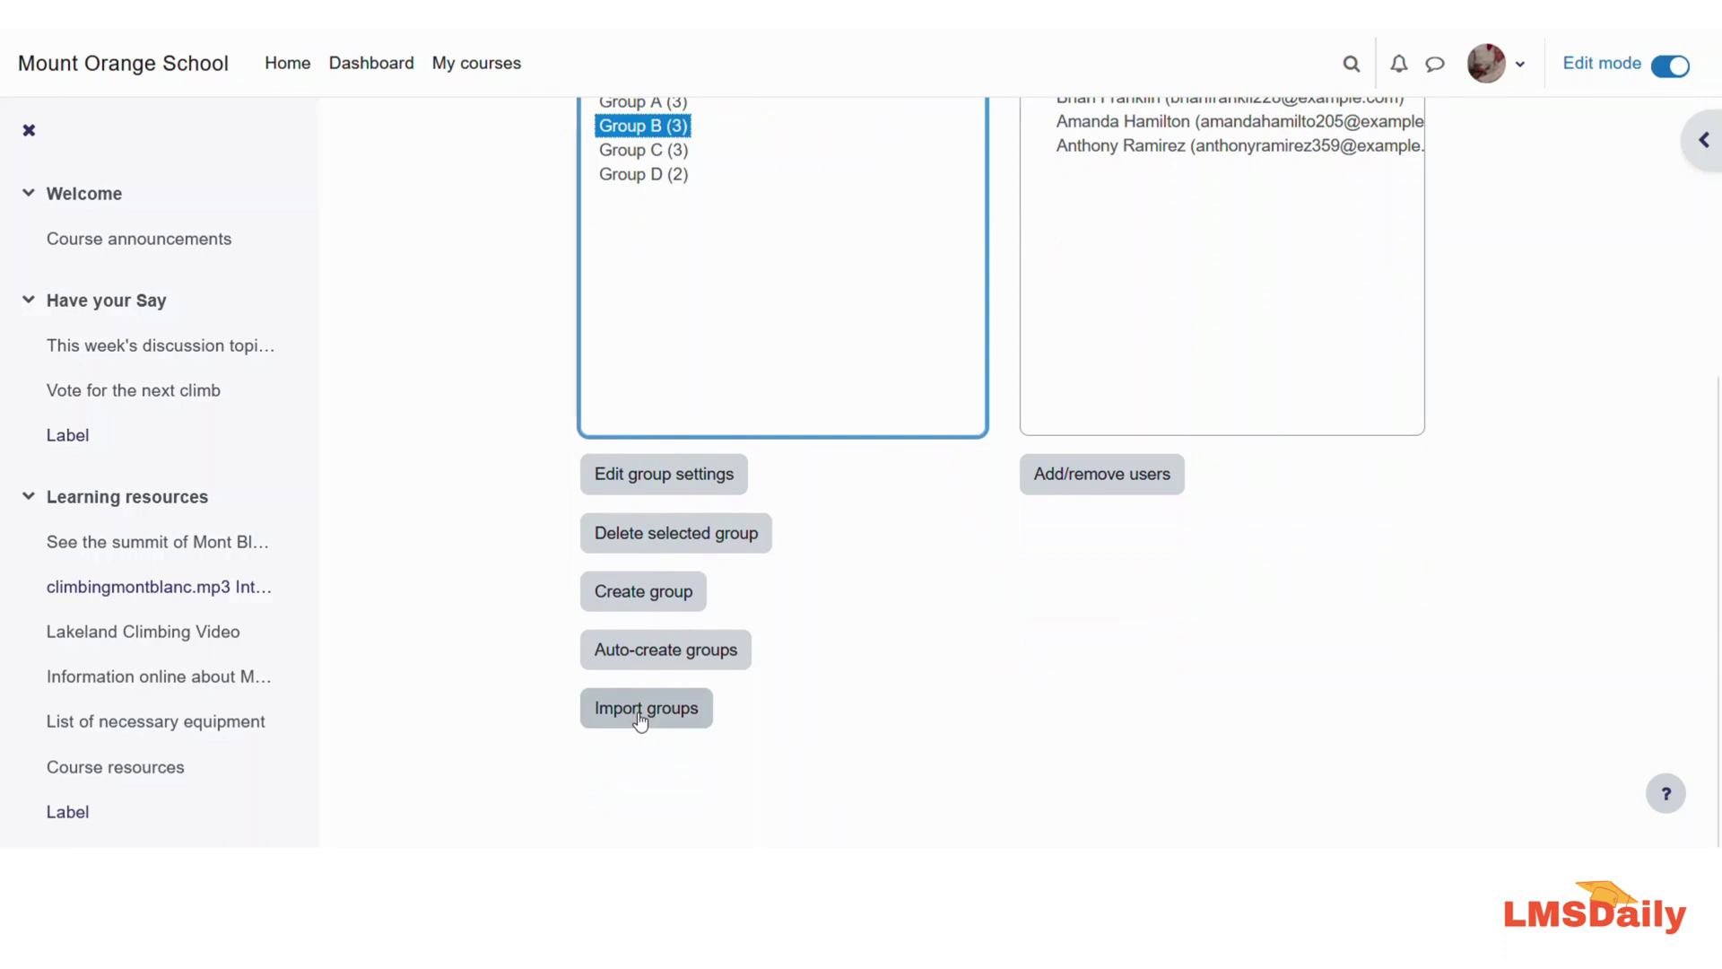
scroll(605, 389, "up", 5)
scroll(547, 690, "down", 2)
scroll(547, 691, "down", 3)
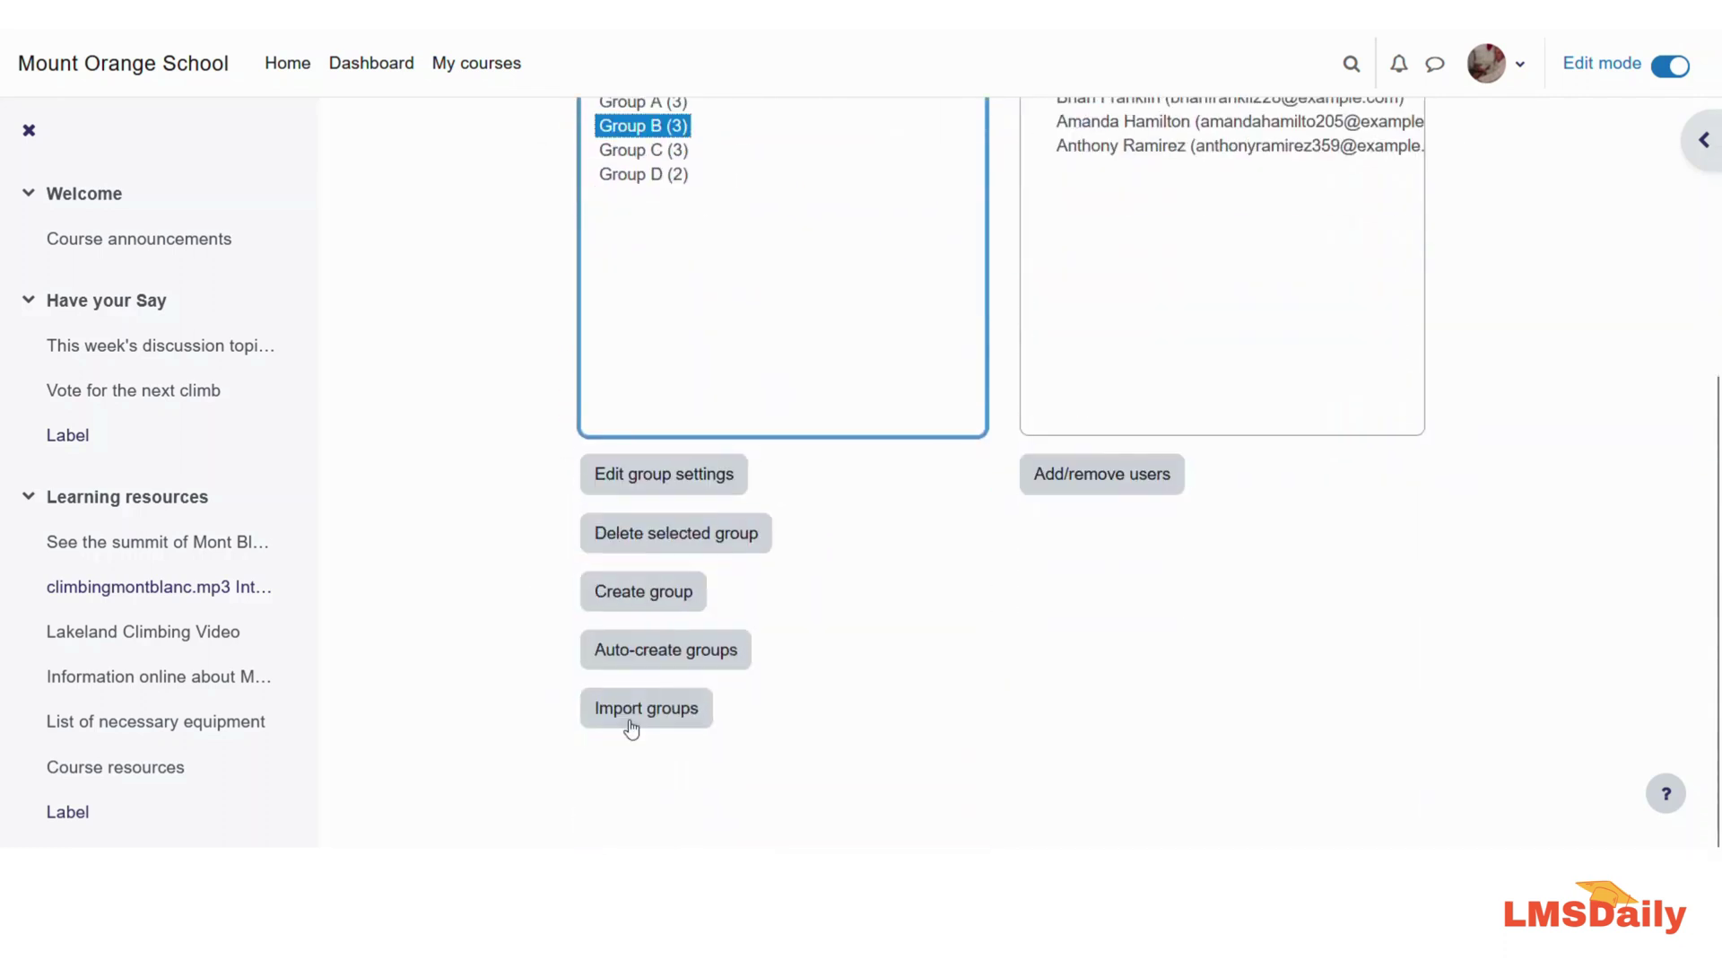
left_click(630, 713)
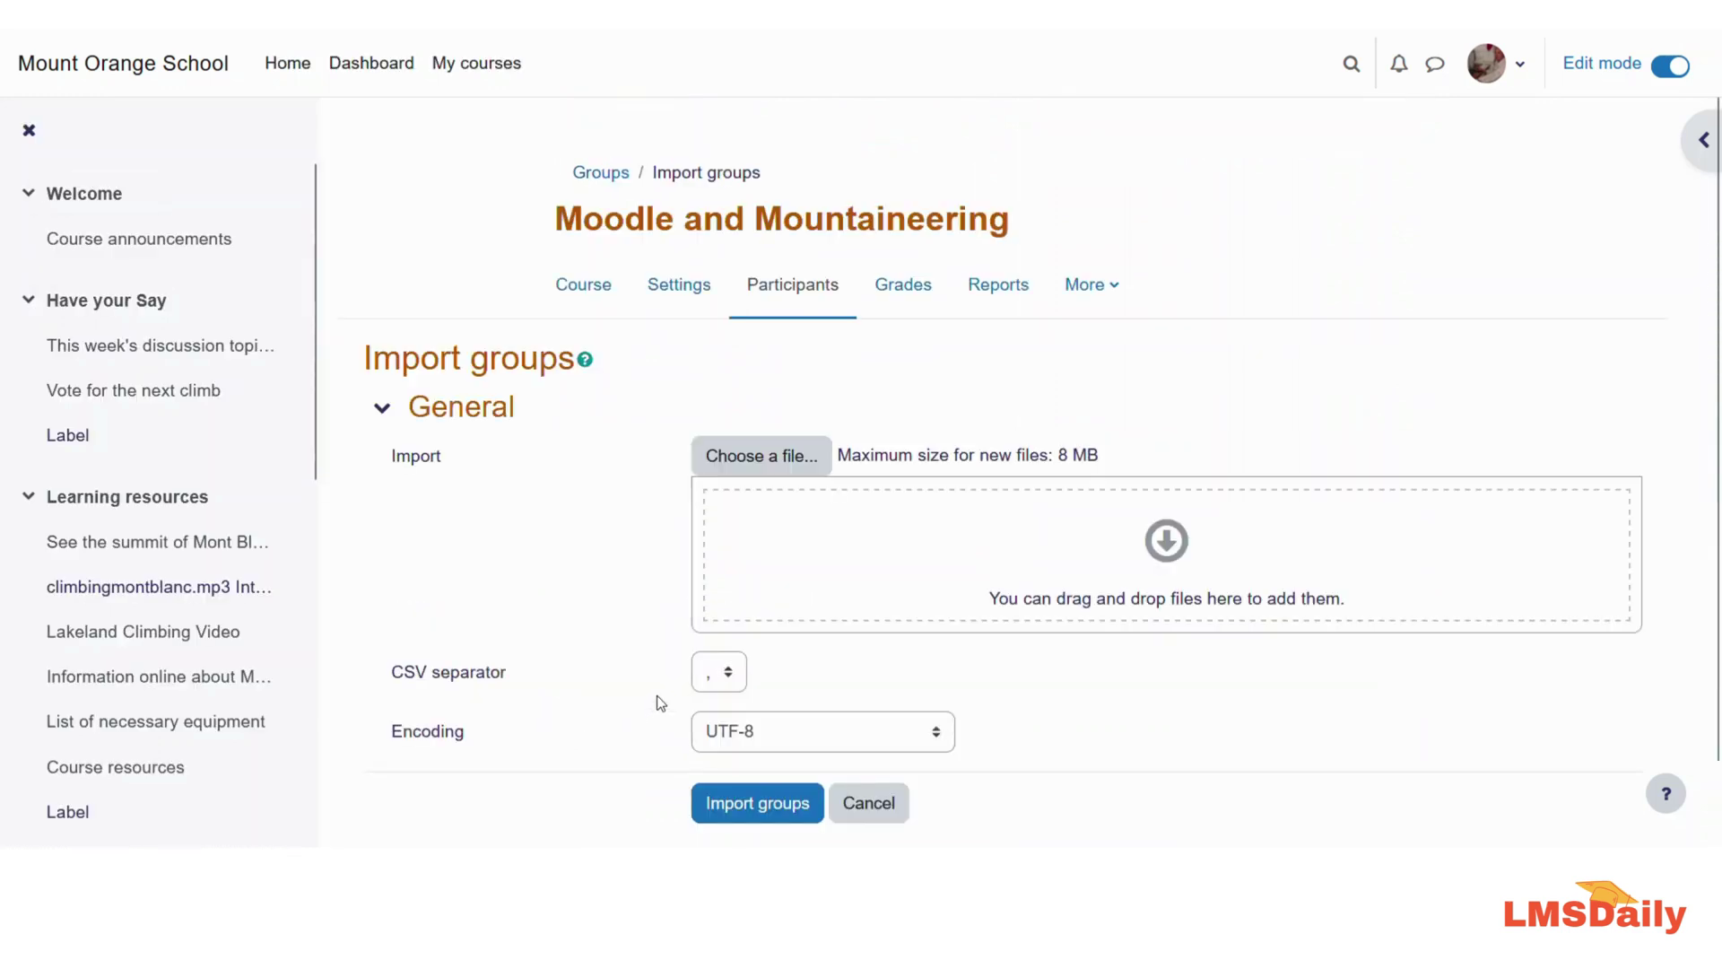
scroll(653, 696, "down", 1)
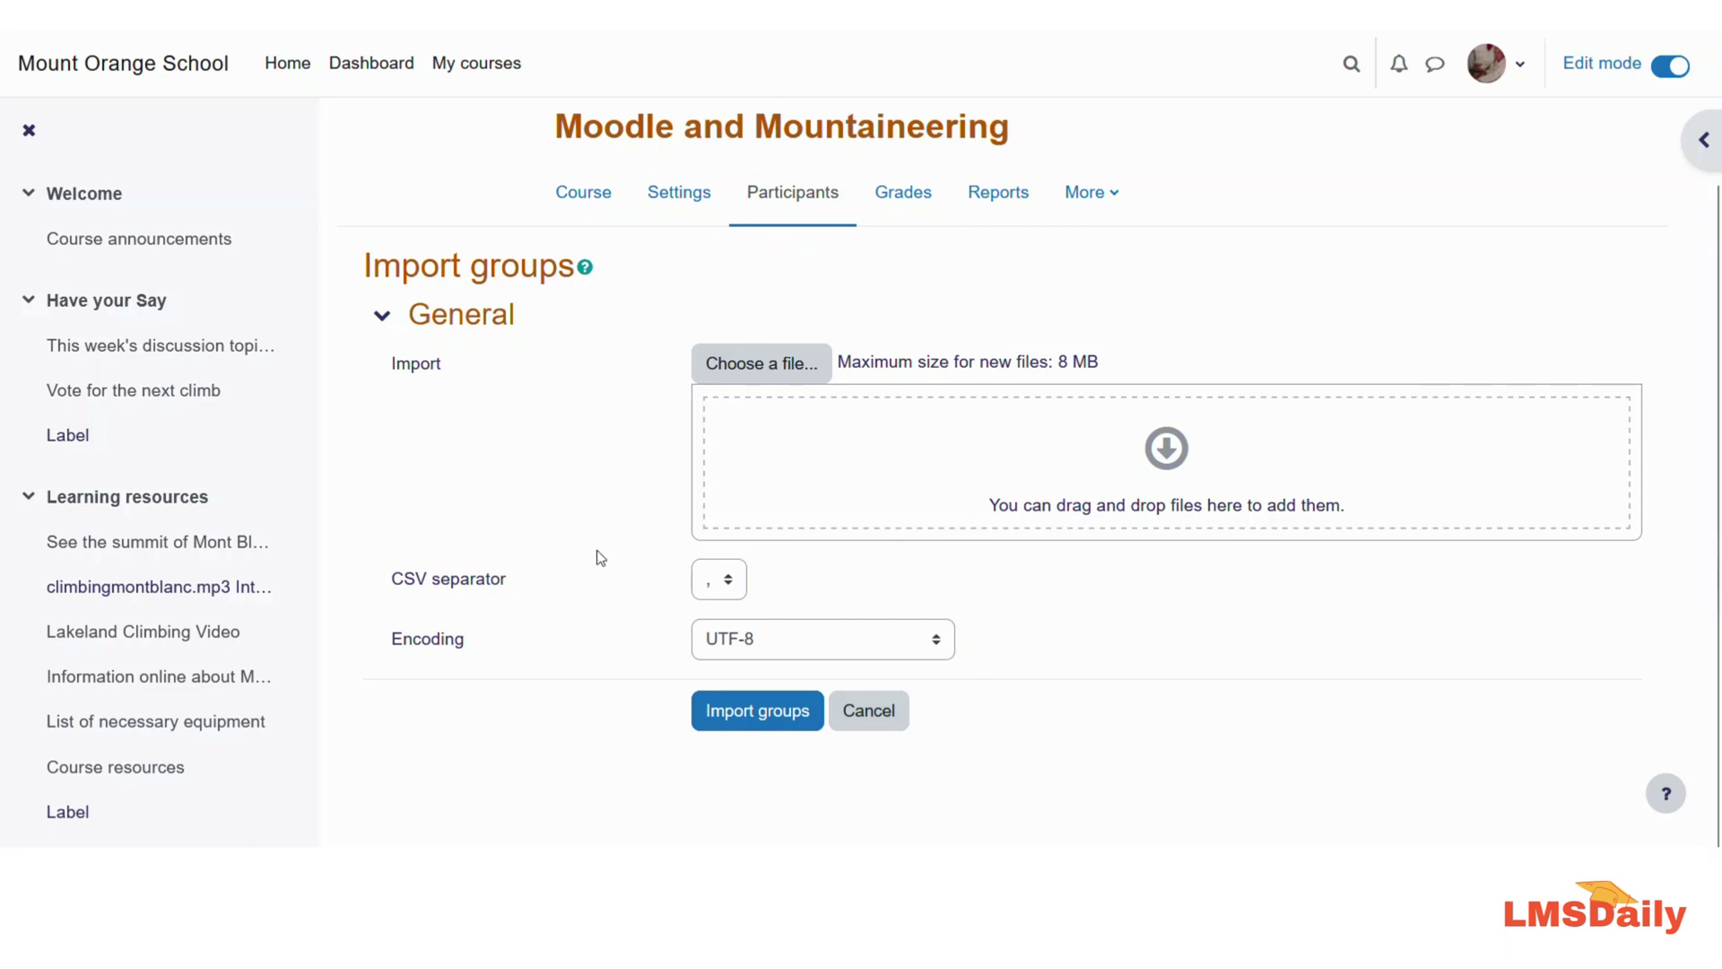
left_click(861, 713)
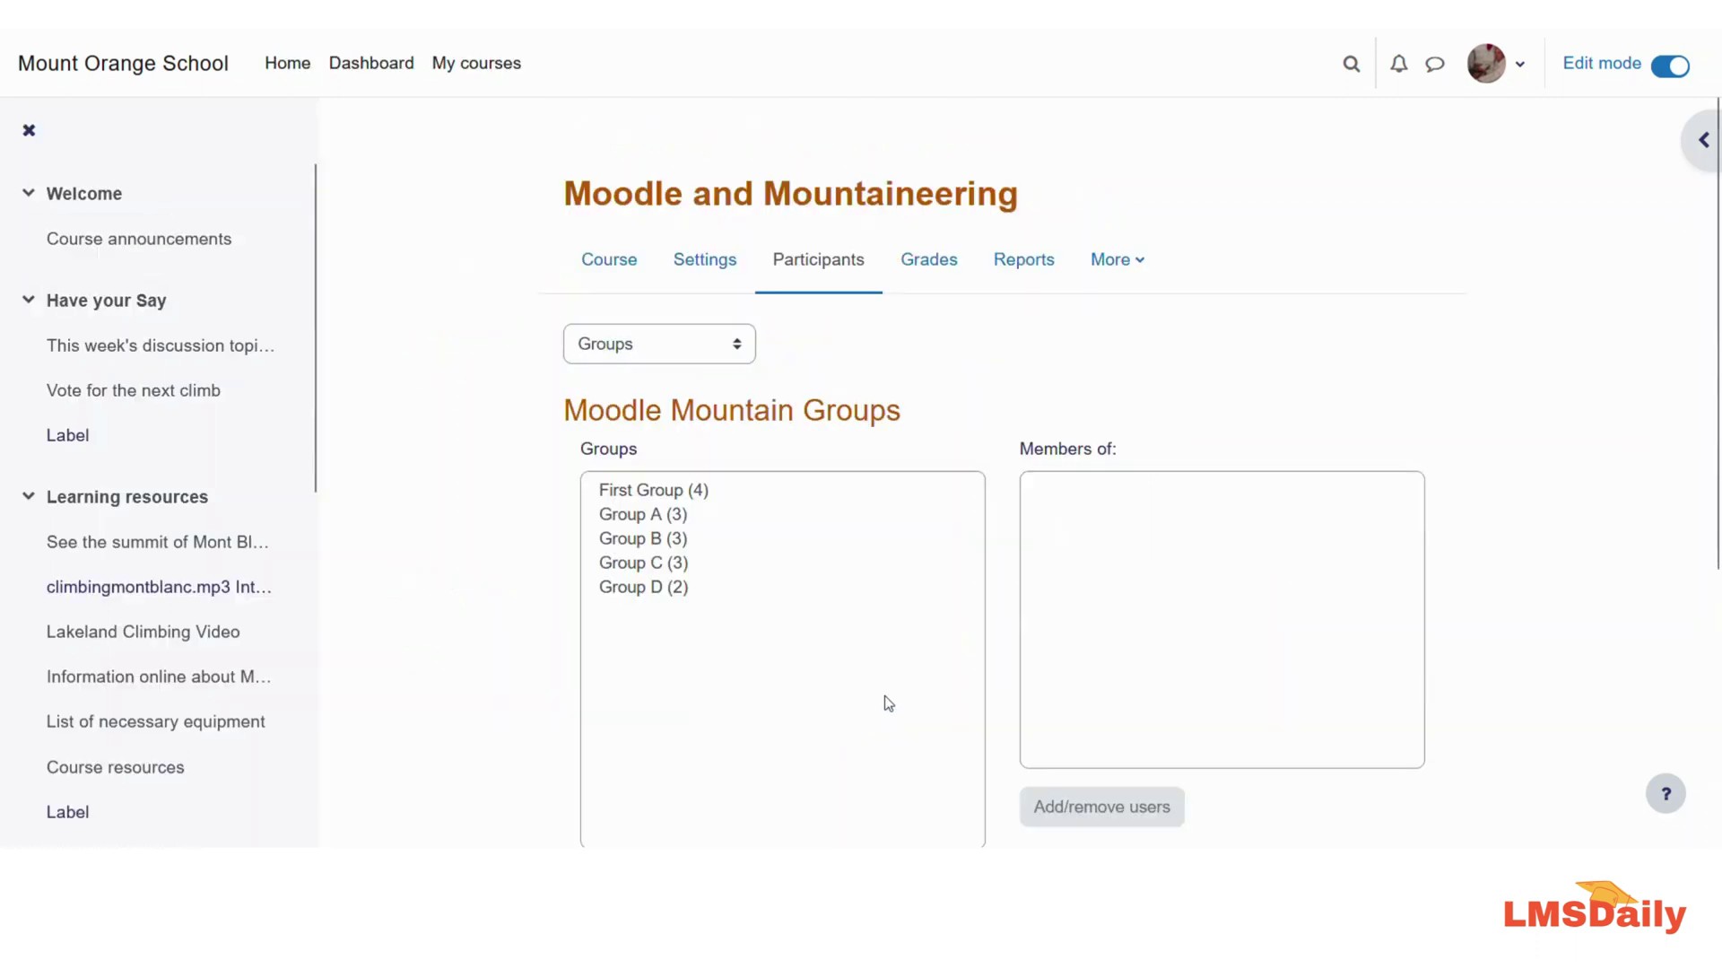
Add a new Assignment to the course and name it First Assignment
scroll(884, 696, "down", 5)
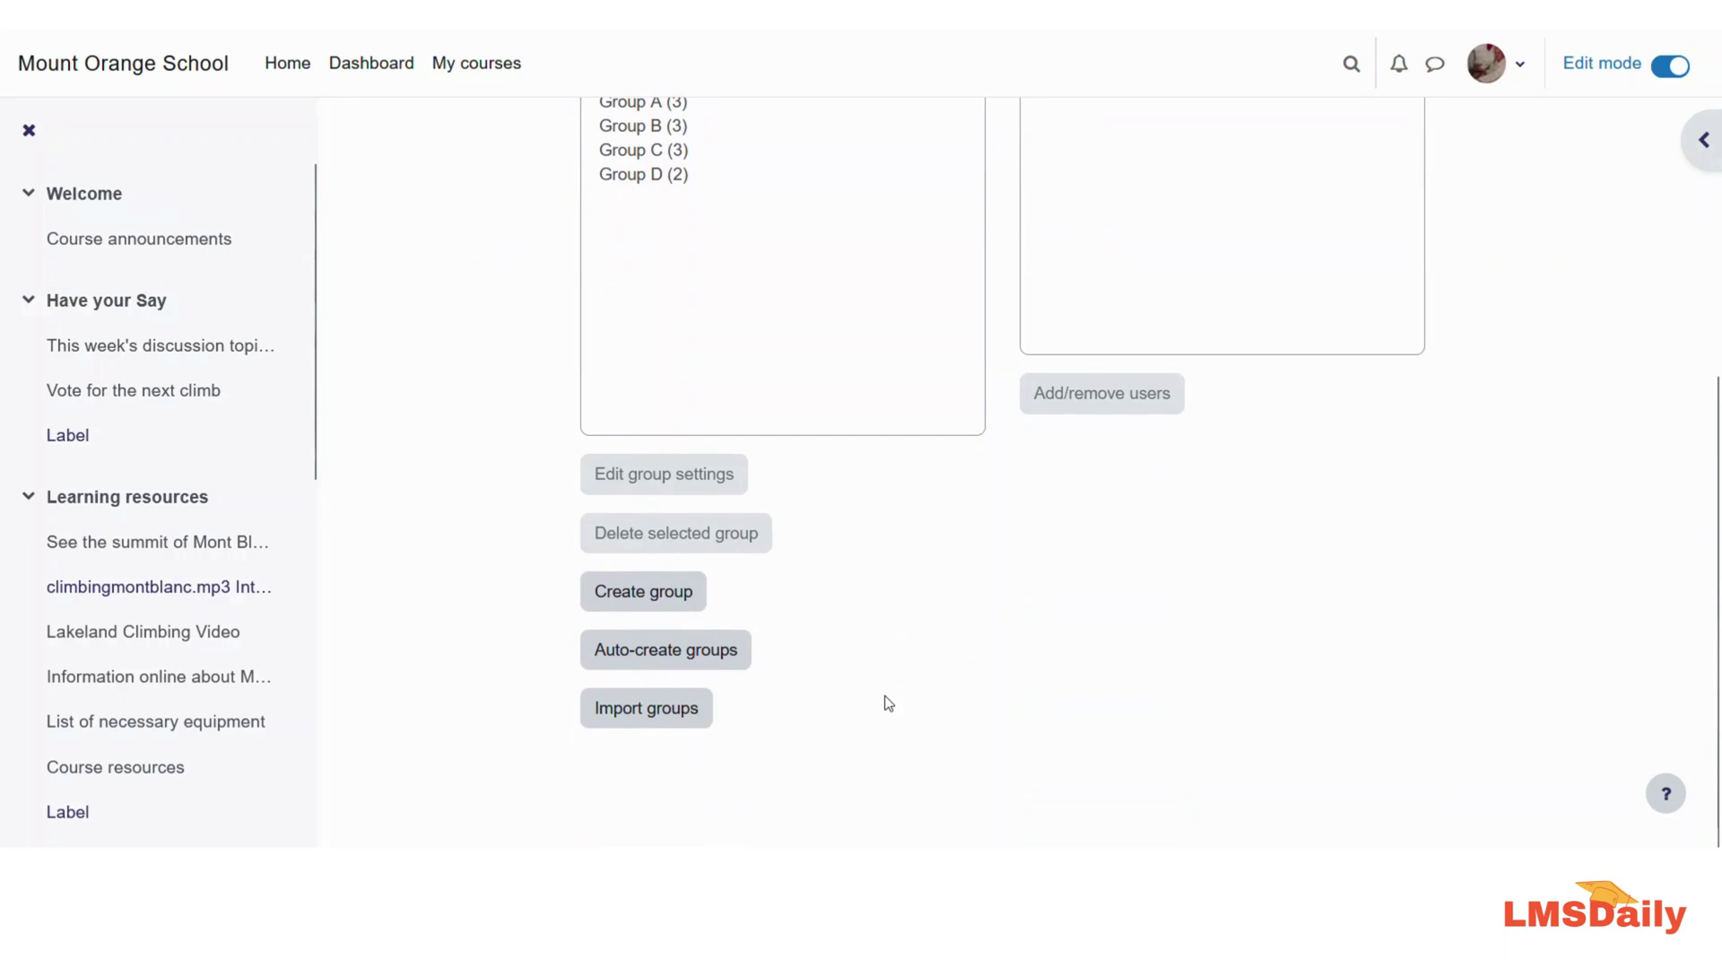
scroll(884, 696, "up", 4)
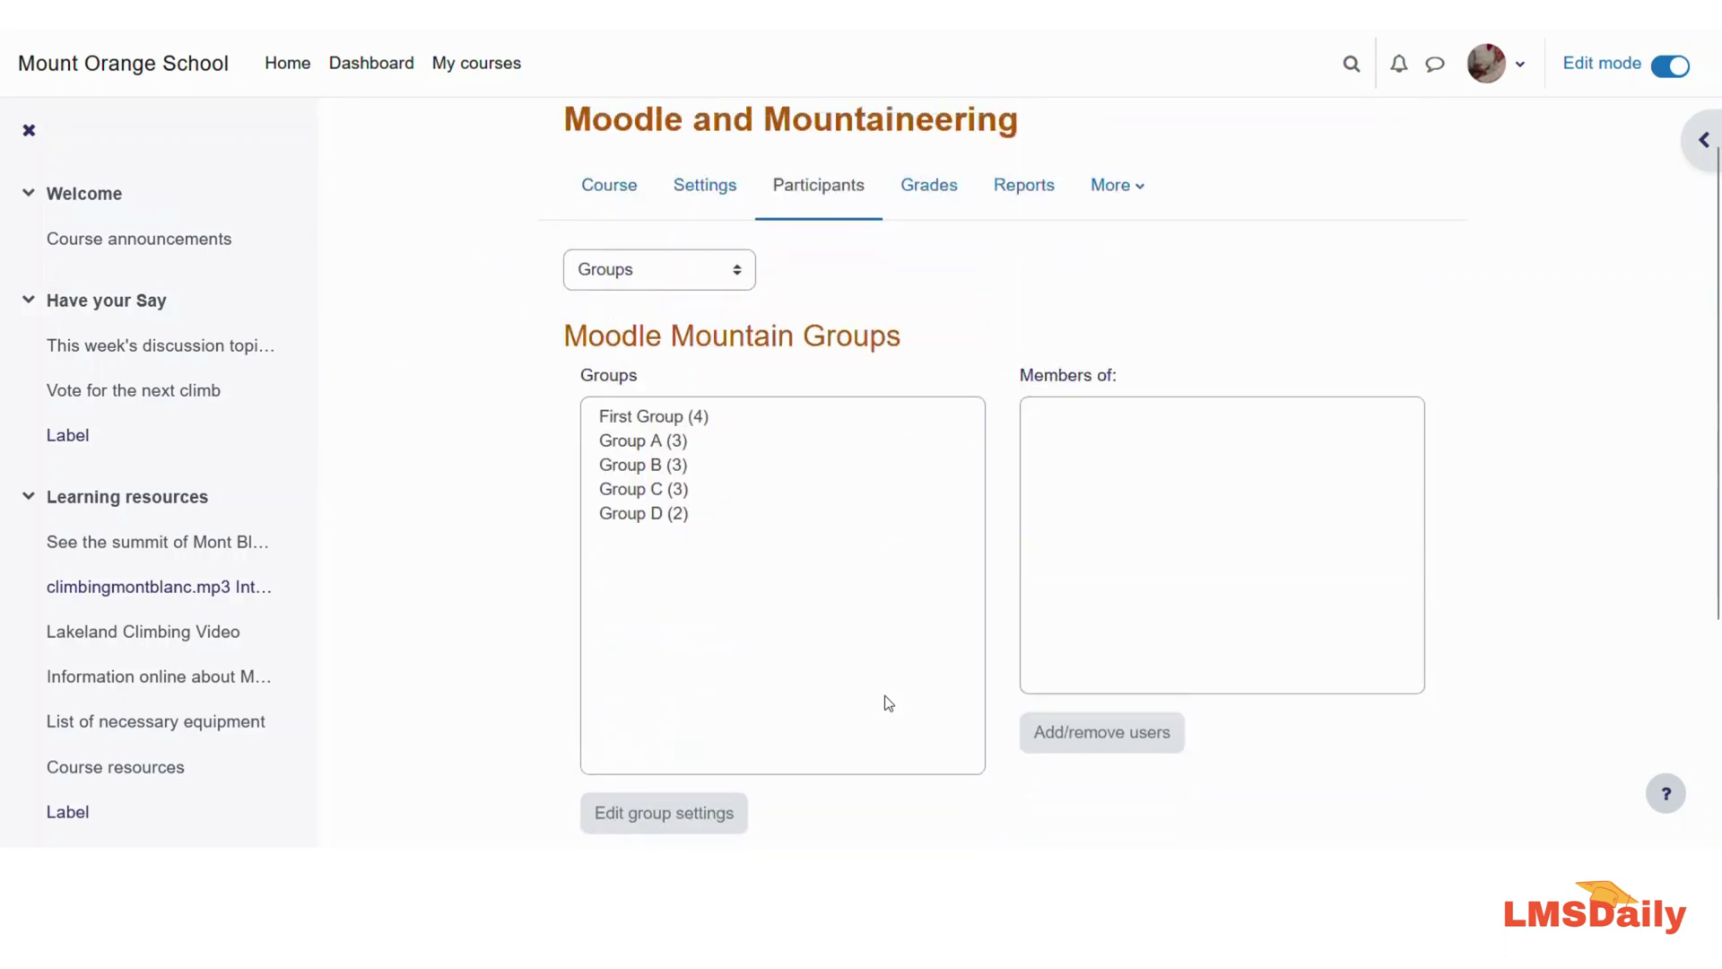
scroll(888, 703, "up", 1)
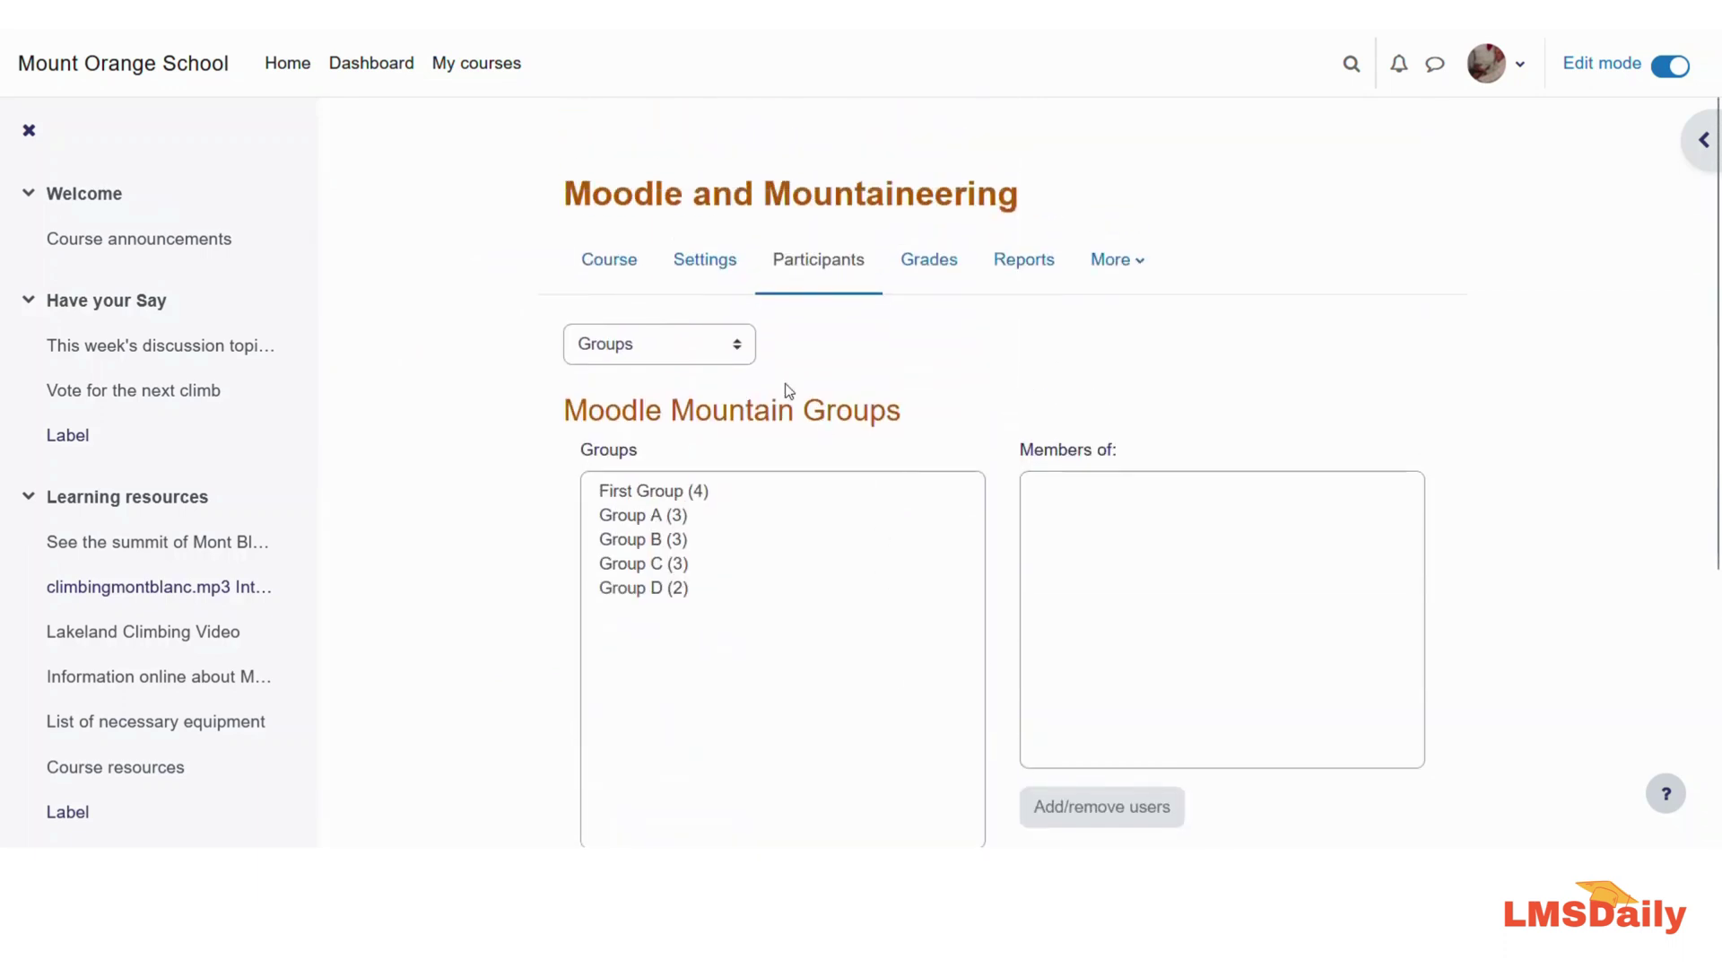
left_click(623, 272)
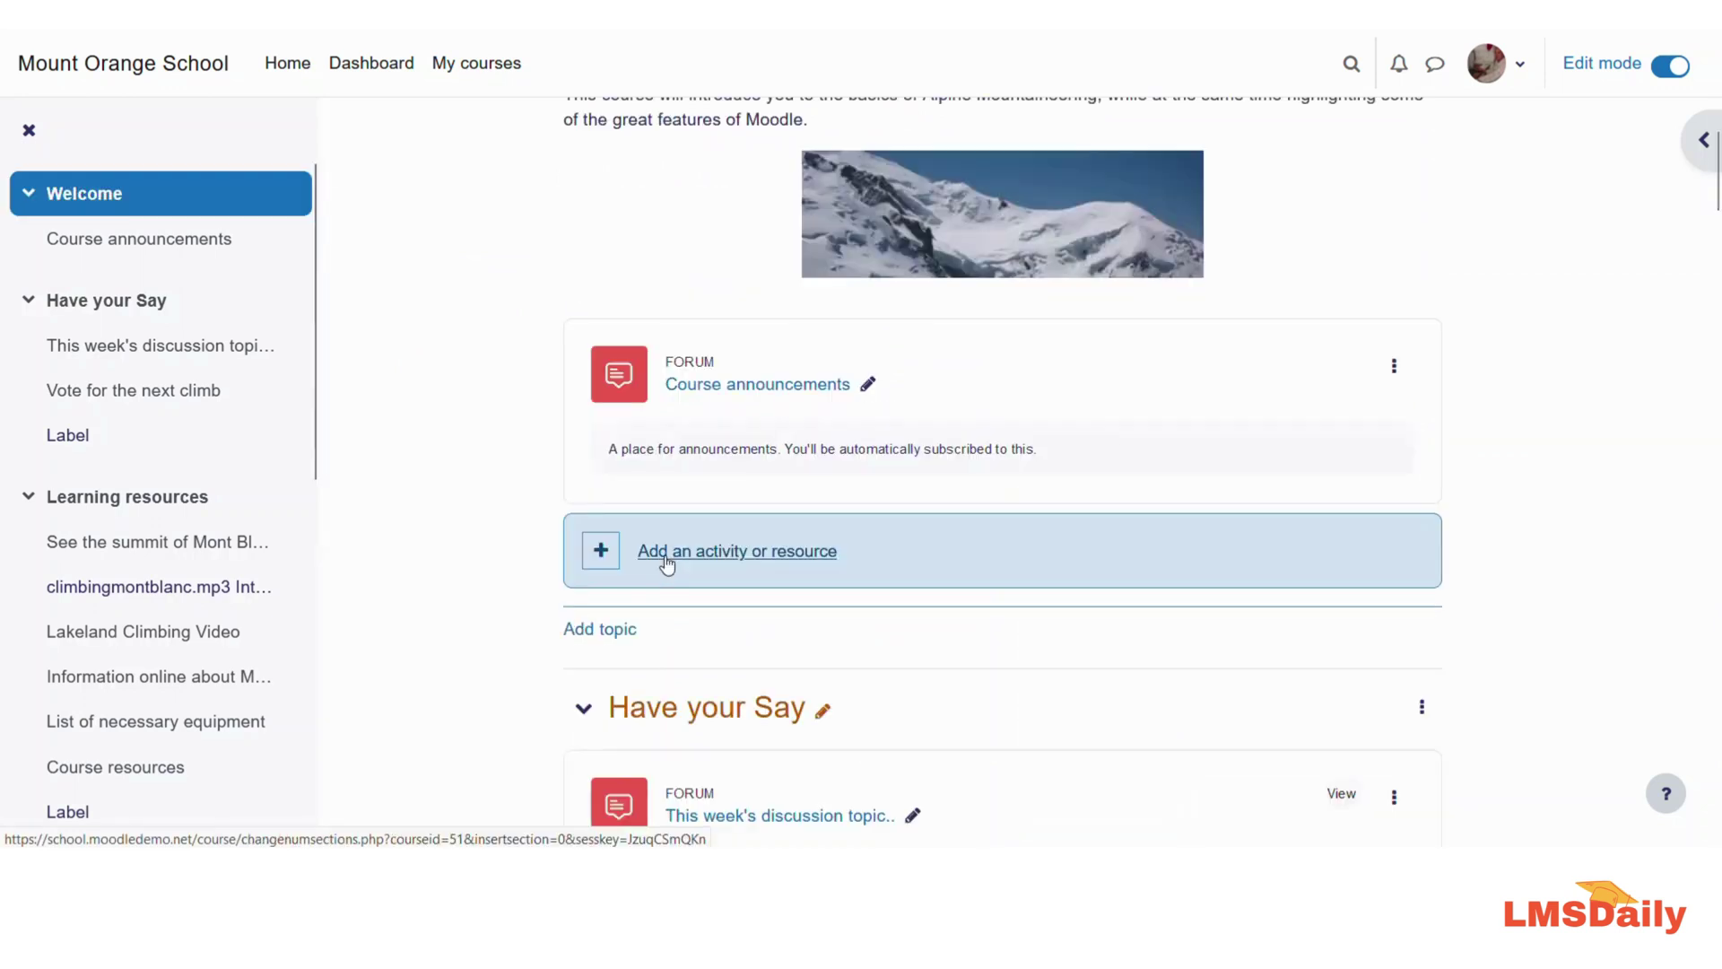
left_click(732, 558)
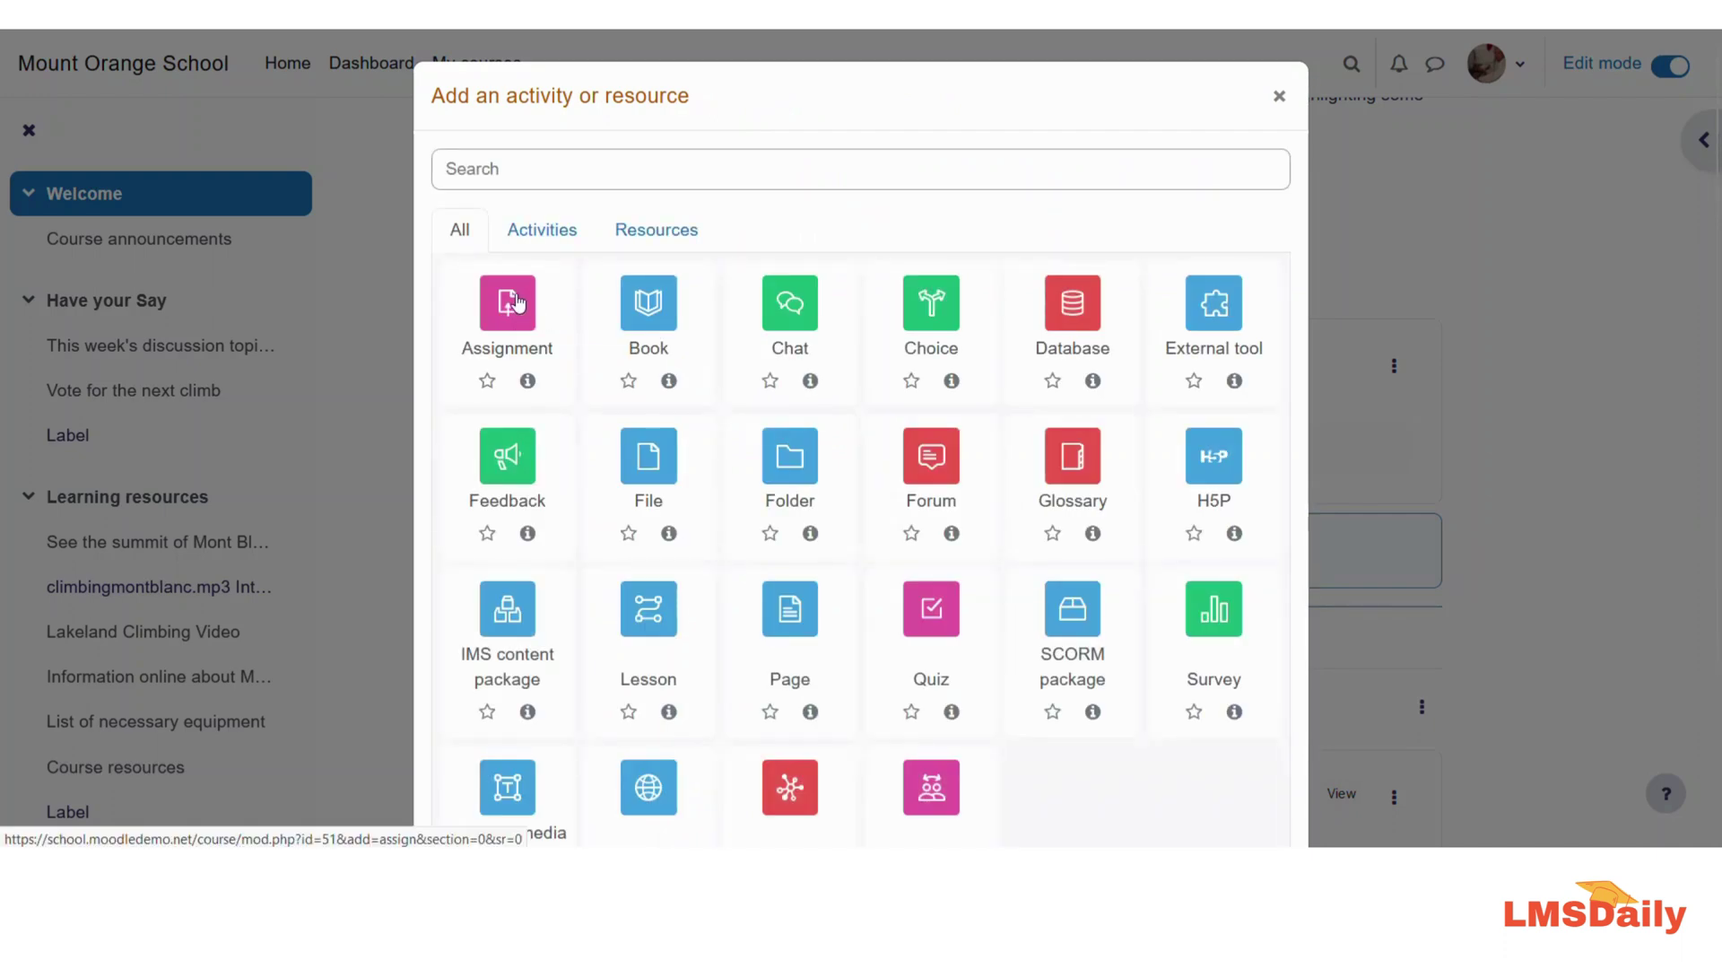
left_click(516, 303)
left_click(856, 458)
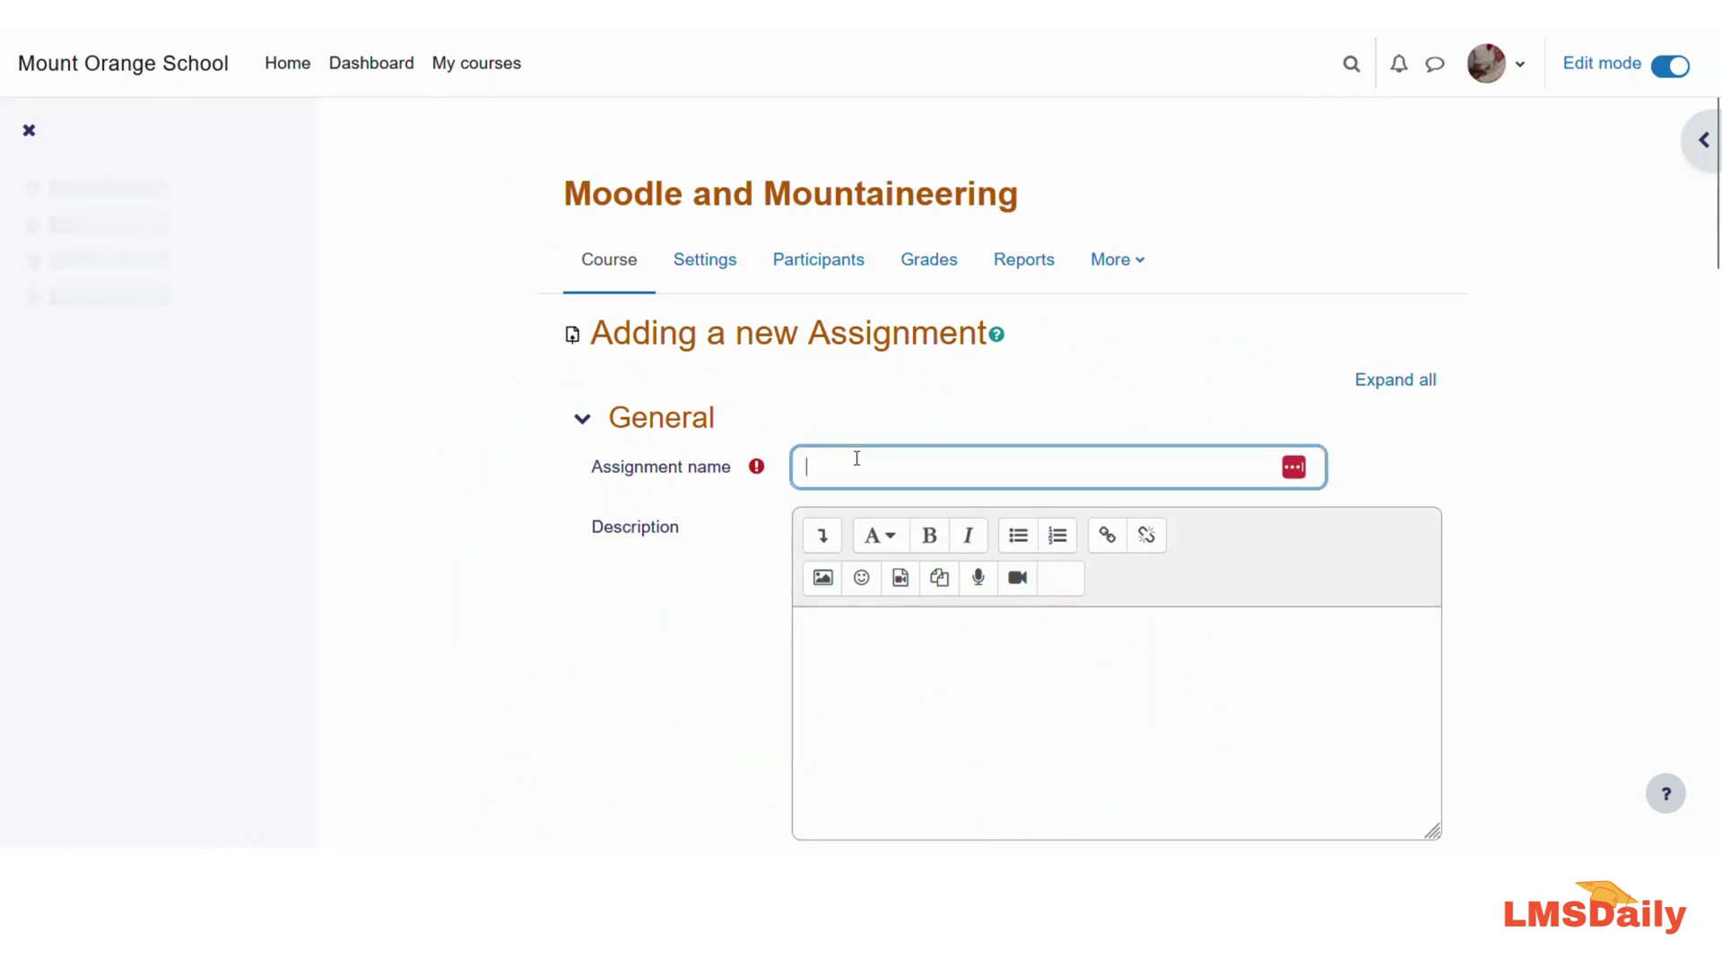
type("Frst")
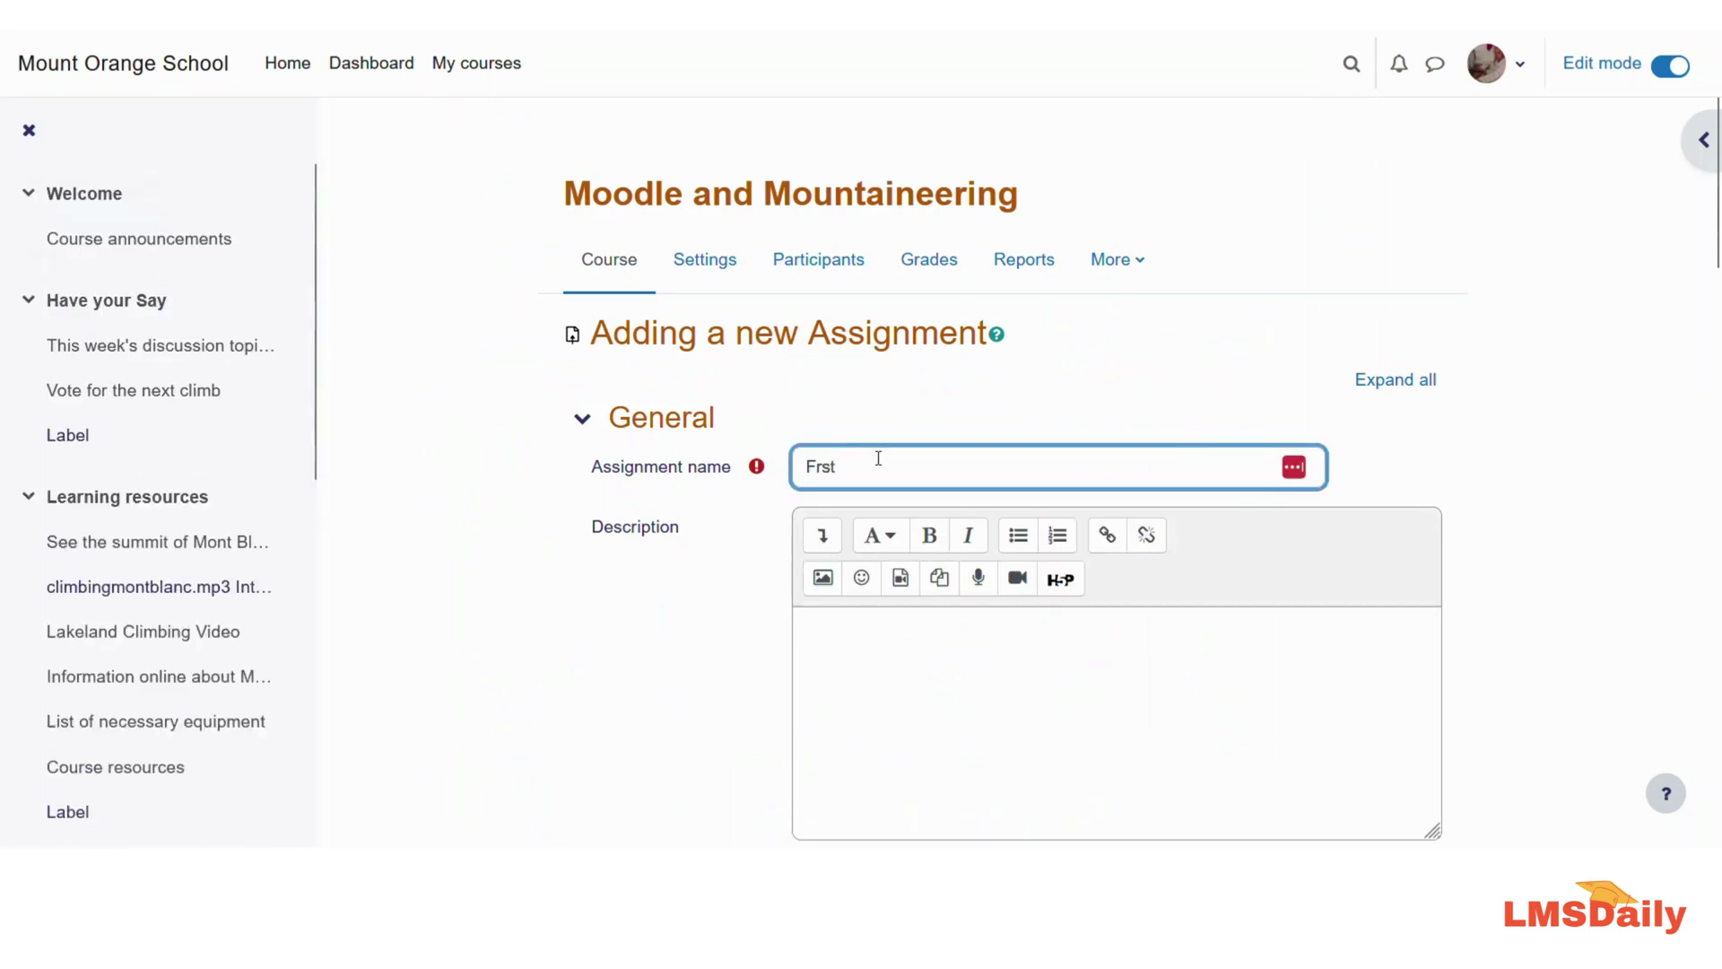
type(" Assignment")
type("i")
Set the assignment's Group mode to Visible groups under Common module settings
scroll(848, 511, "down", 5)
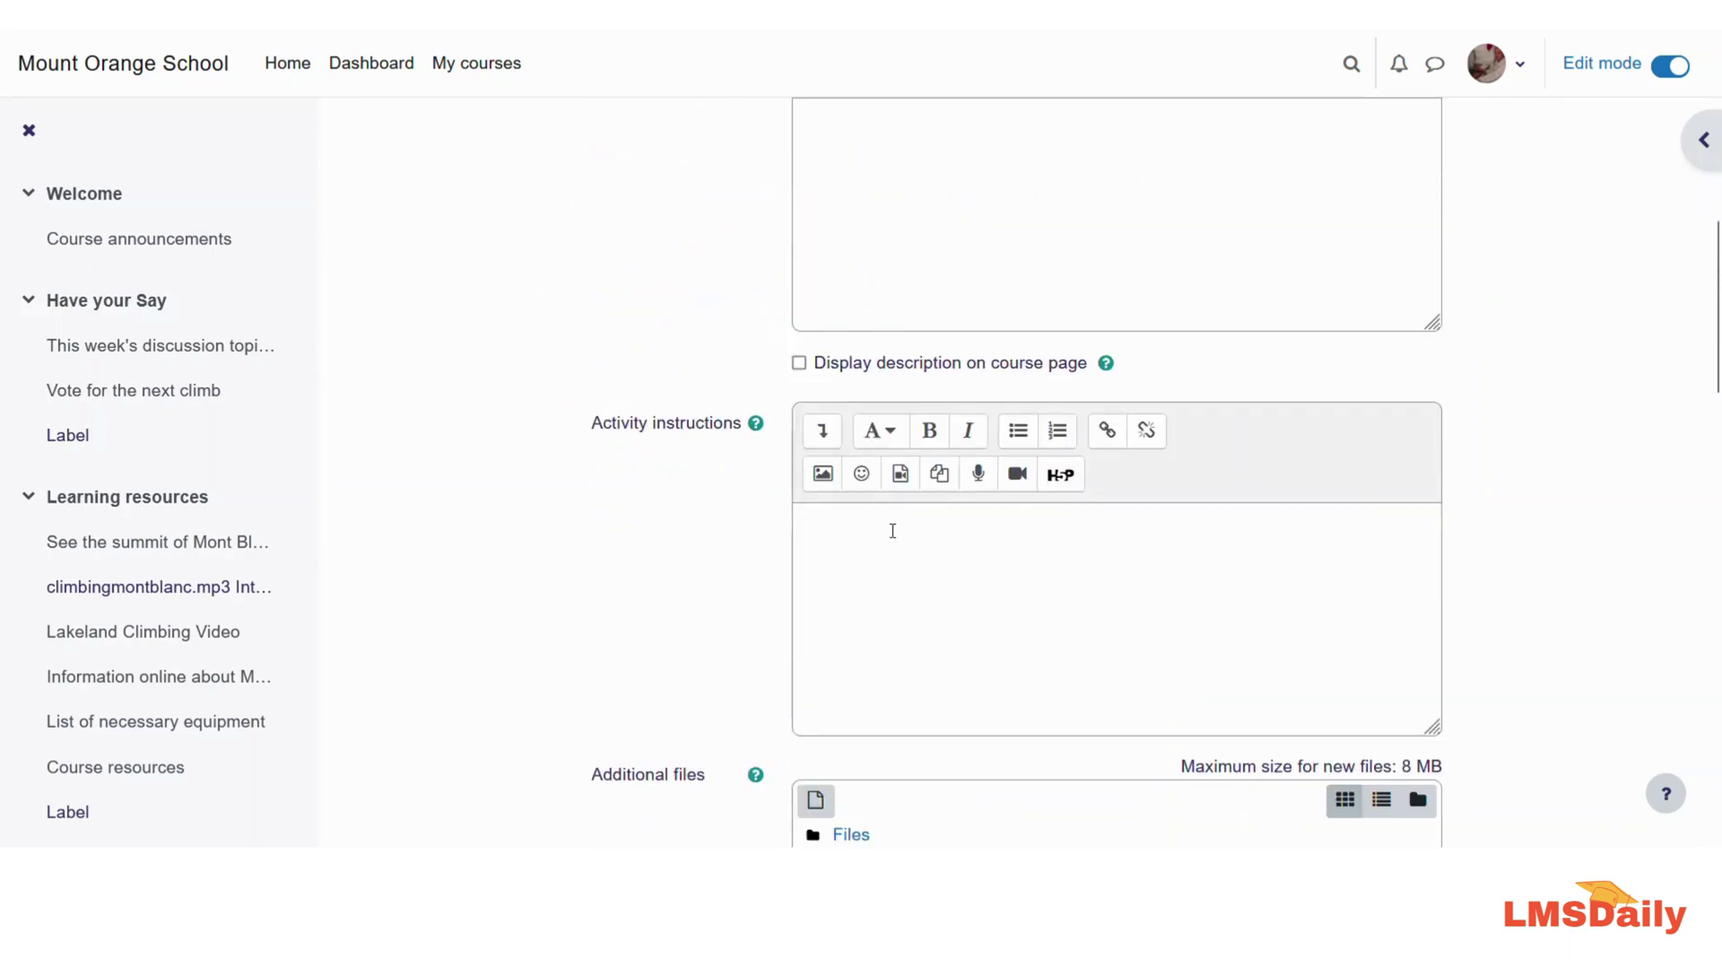
scroll(891, 530, "down", 2)
scroll(861, 523, "down", 6)
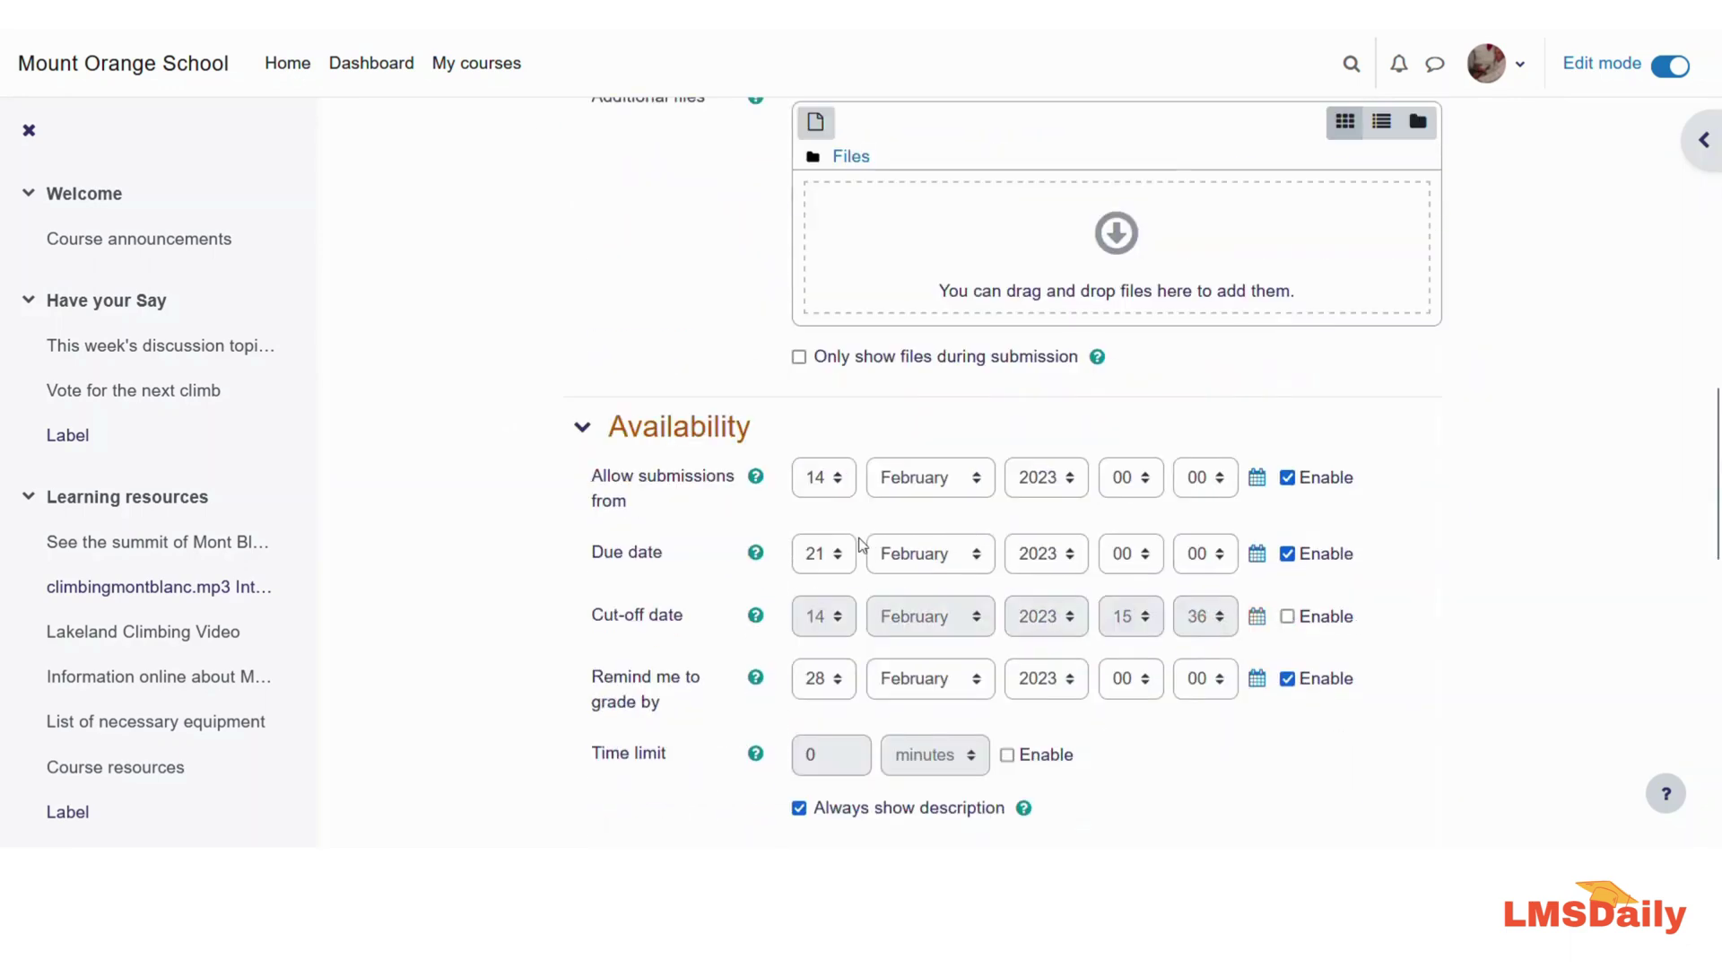
scroll(868, 543, "down", 4)
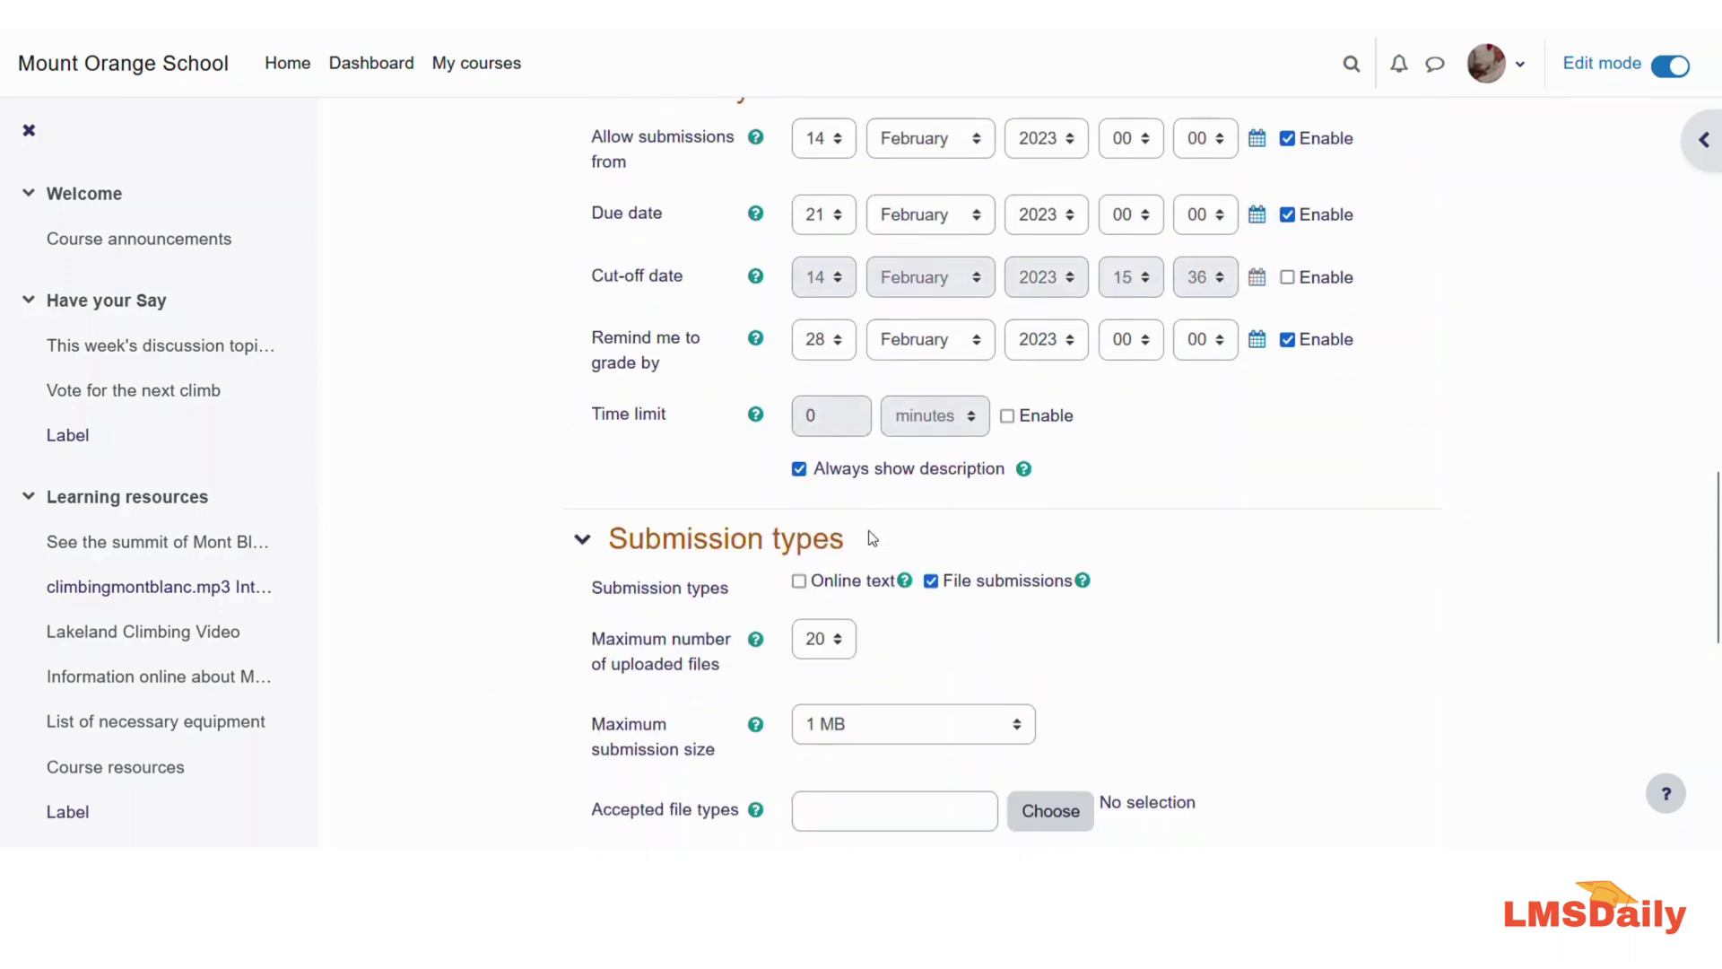
scroll(875, 537, "down", 6)
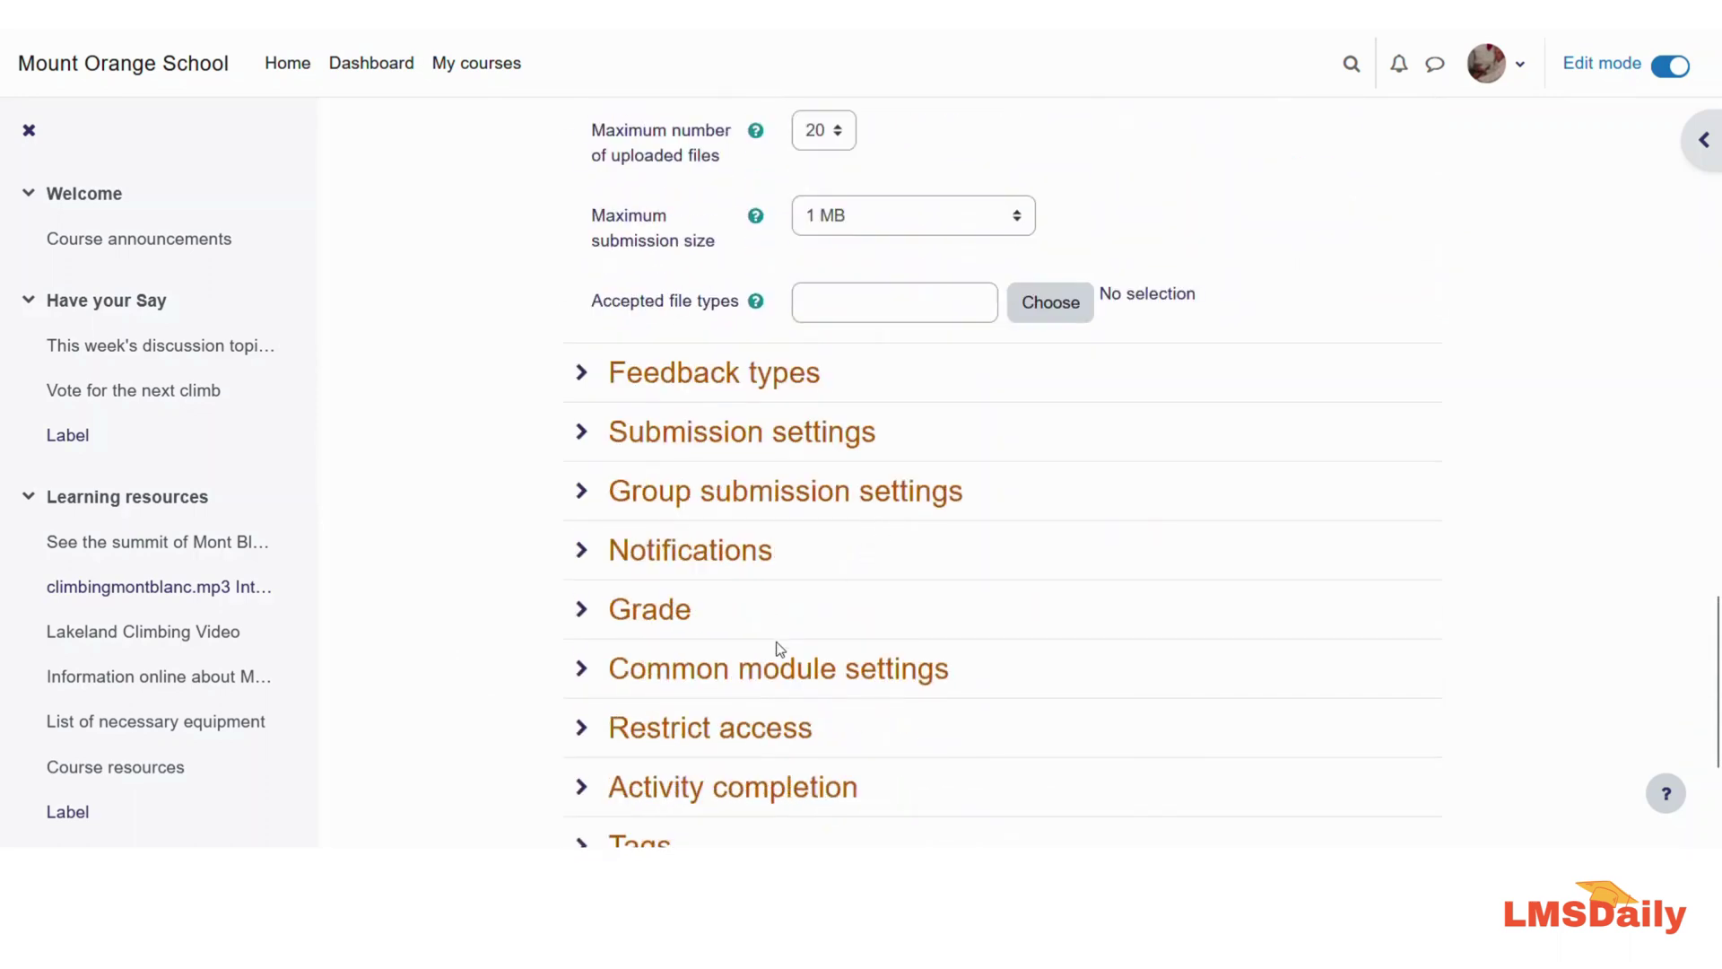
left_click(735, 677)
scroll(664, 574, "down", 4)
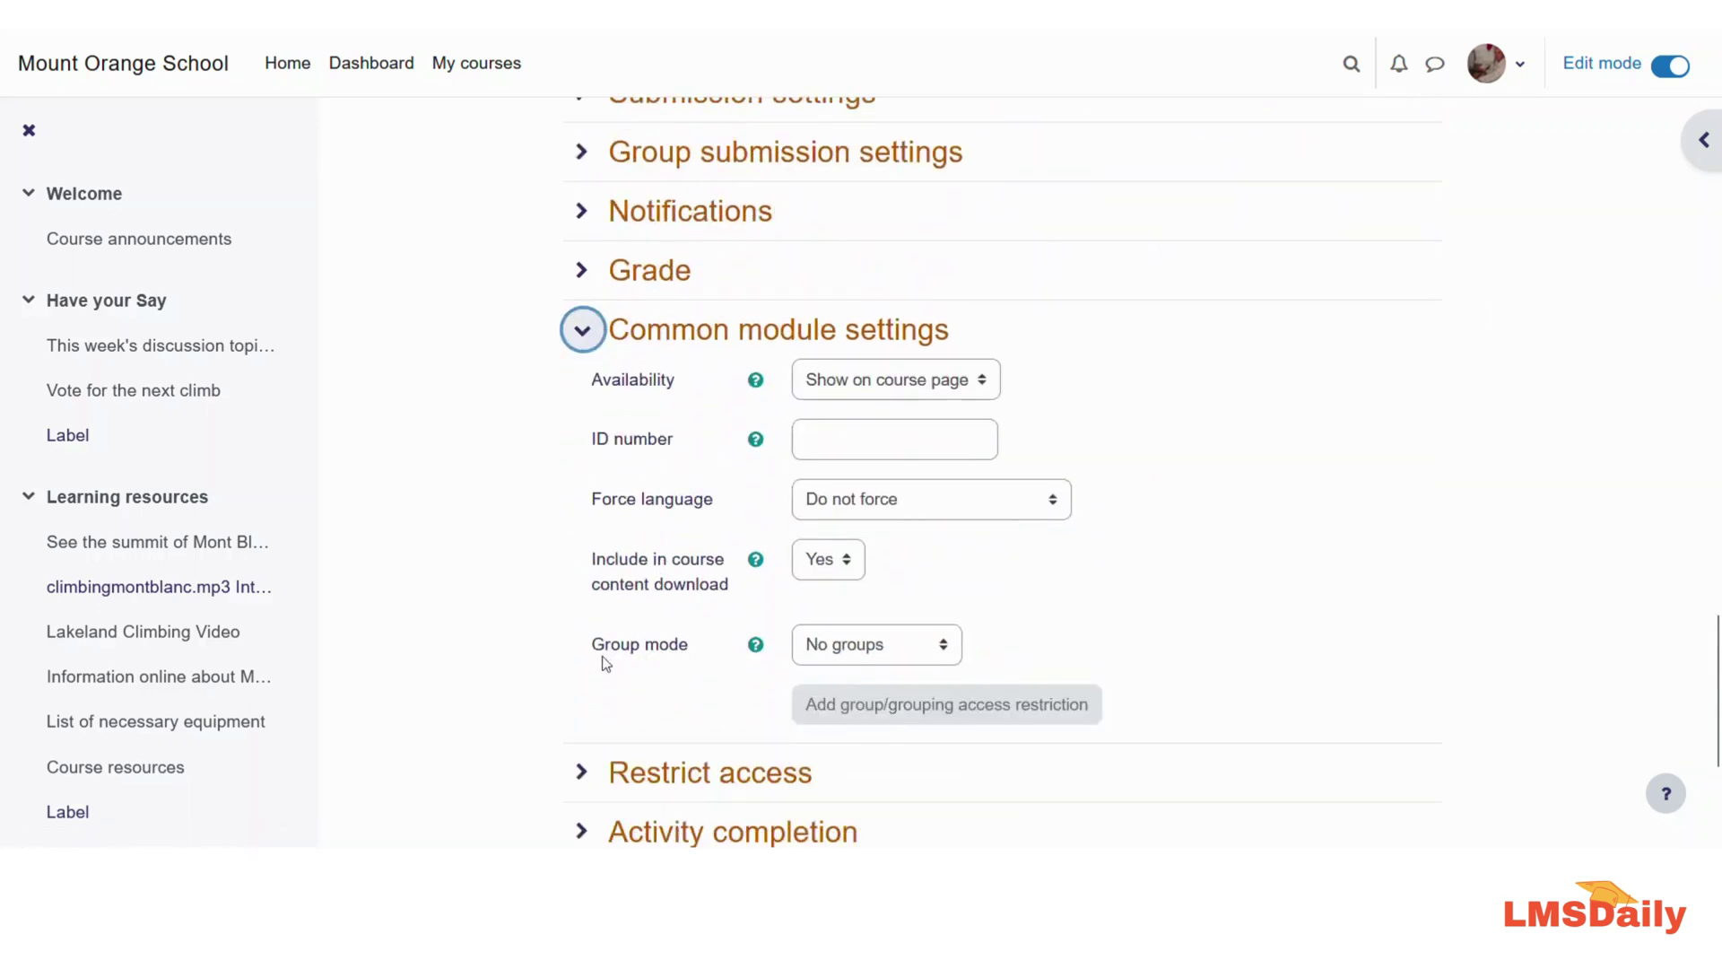
left_click(848, 649)
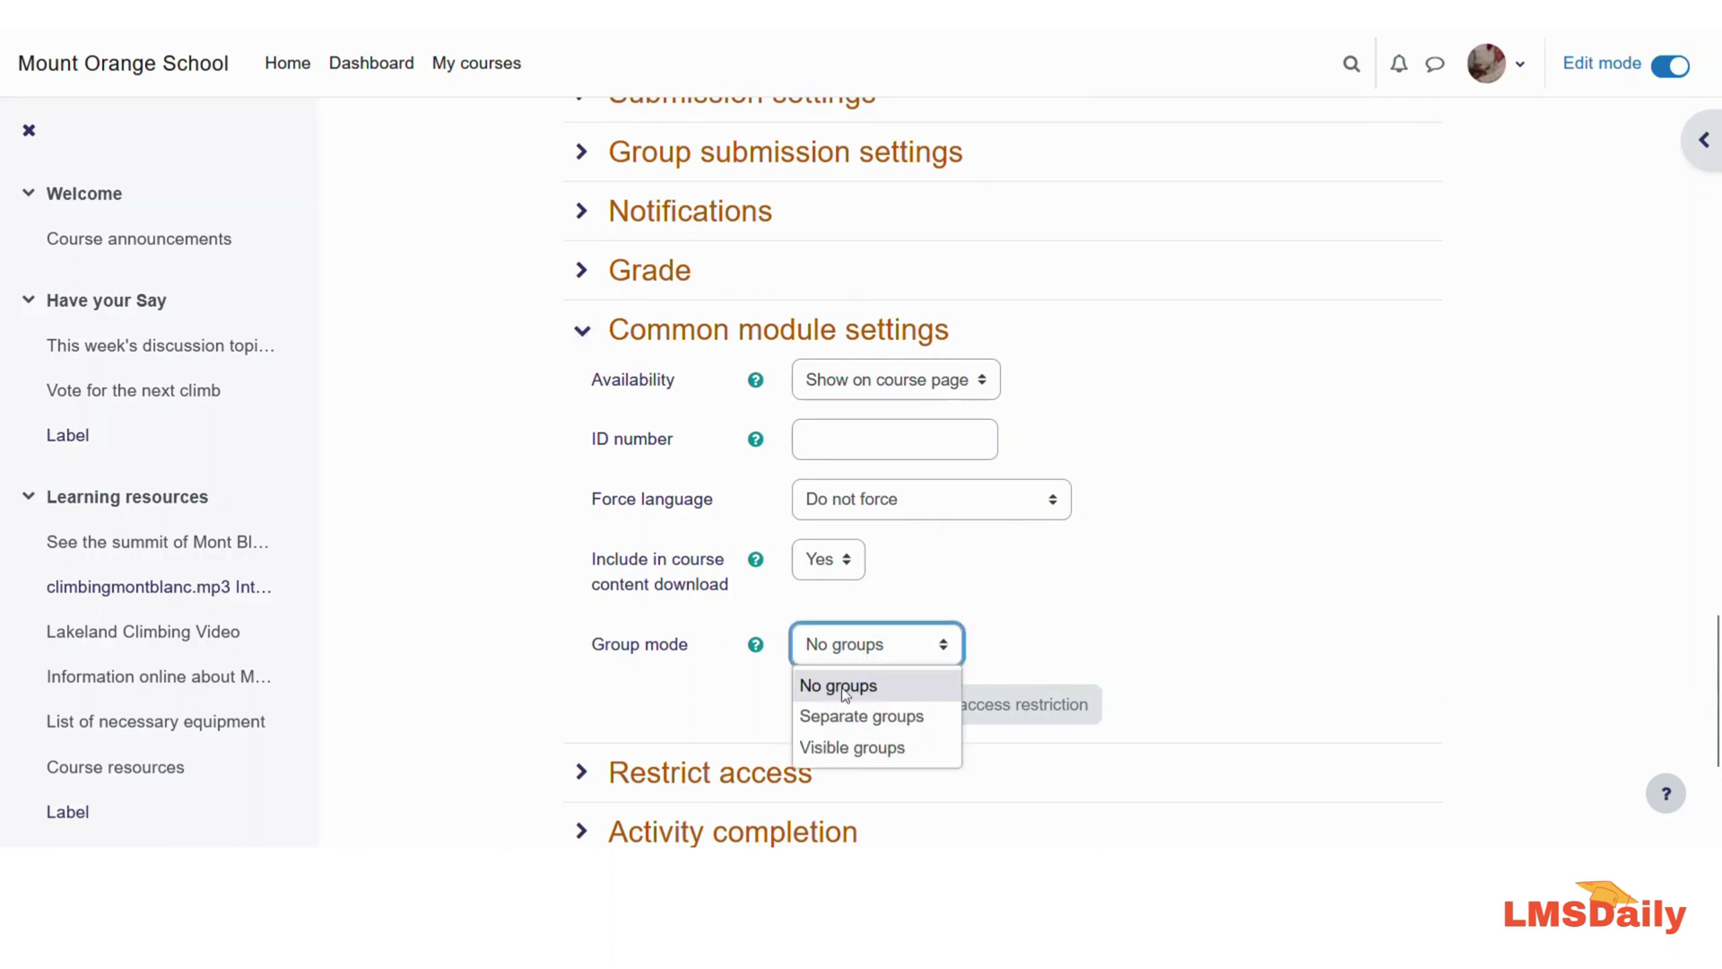
left_click(841, 745)
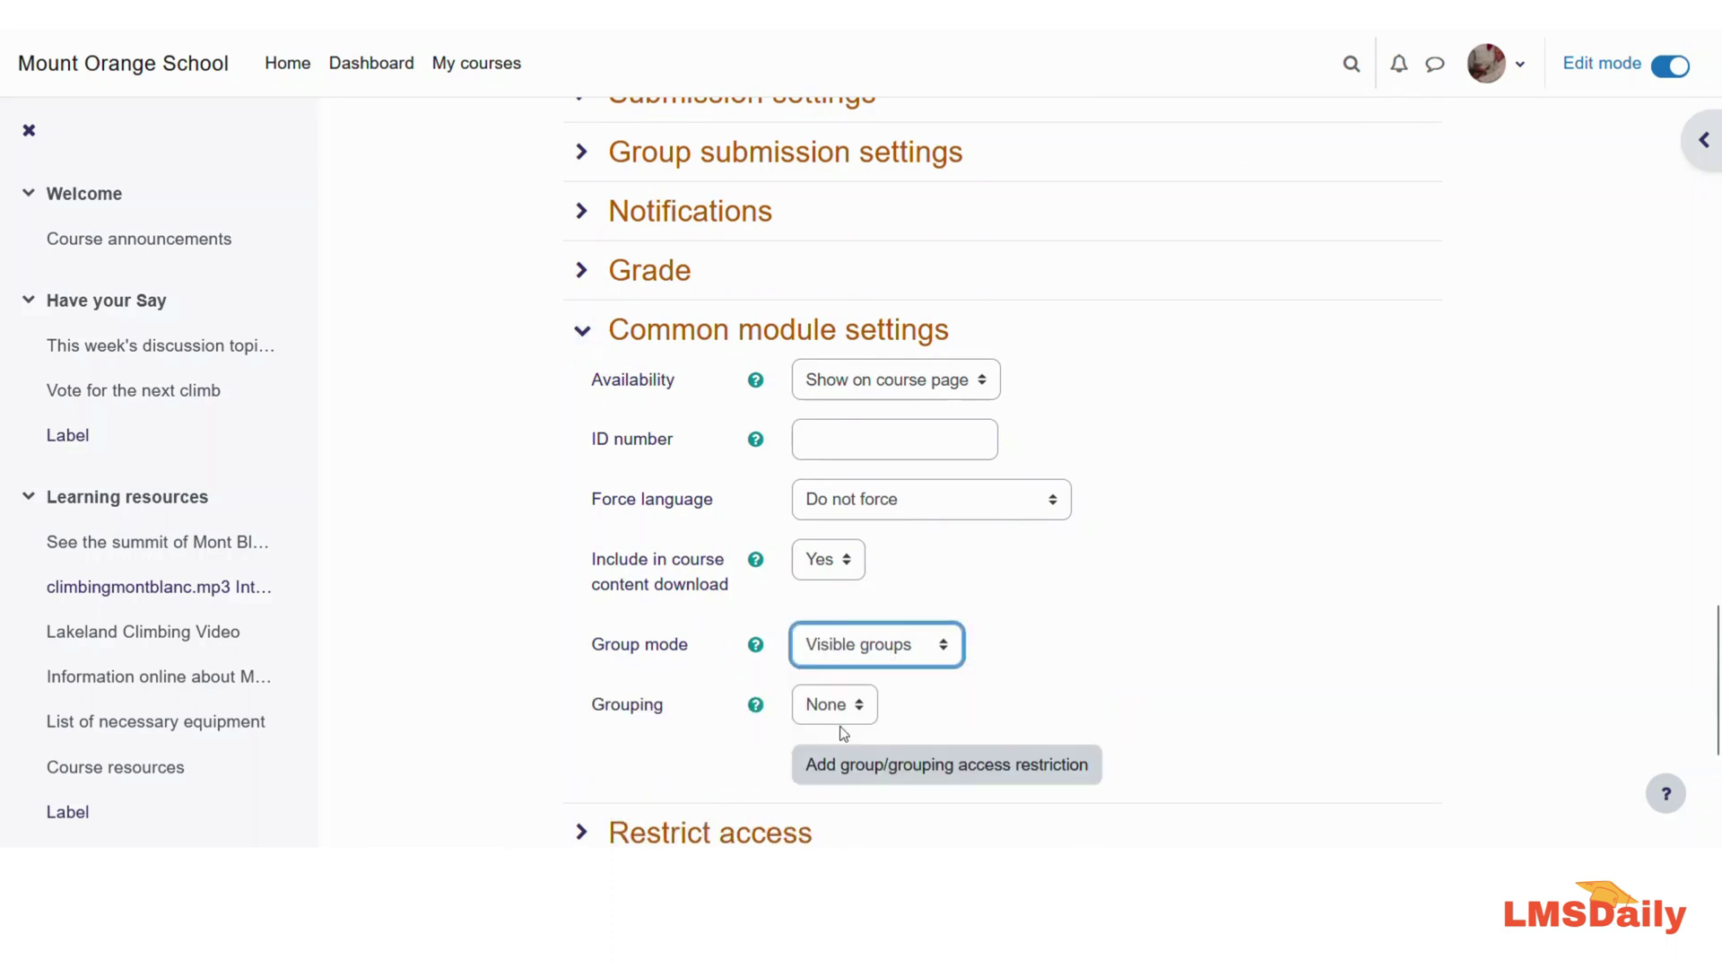
scroll(843, 733, "down", 5)
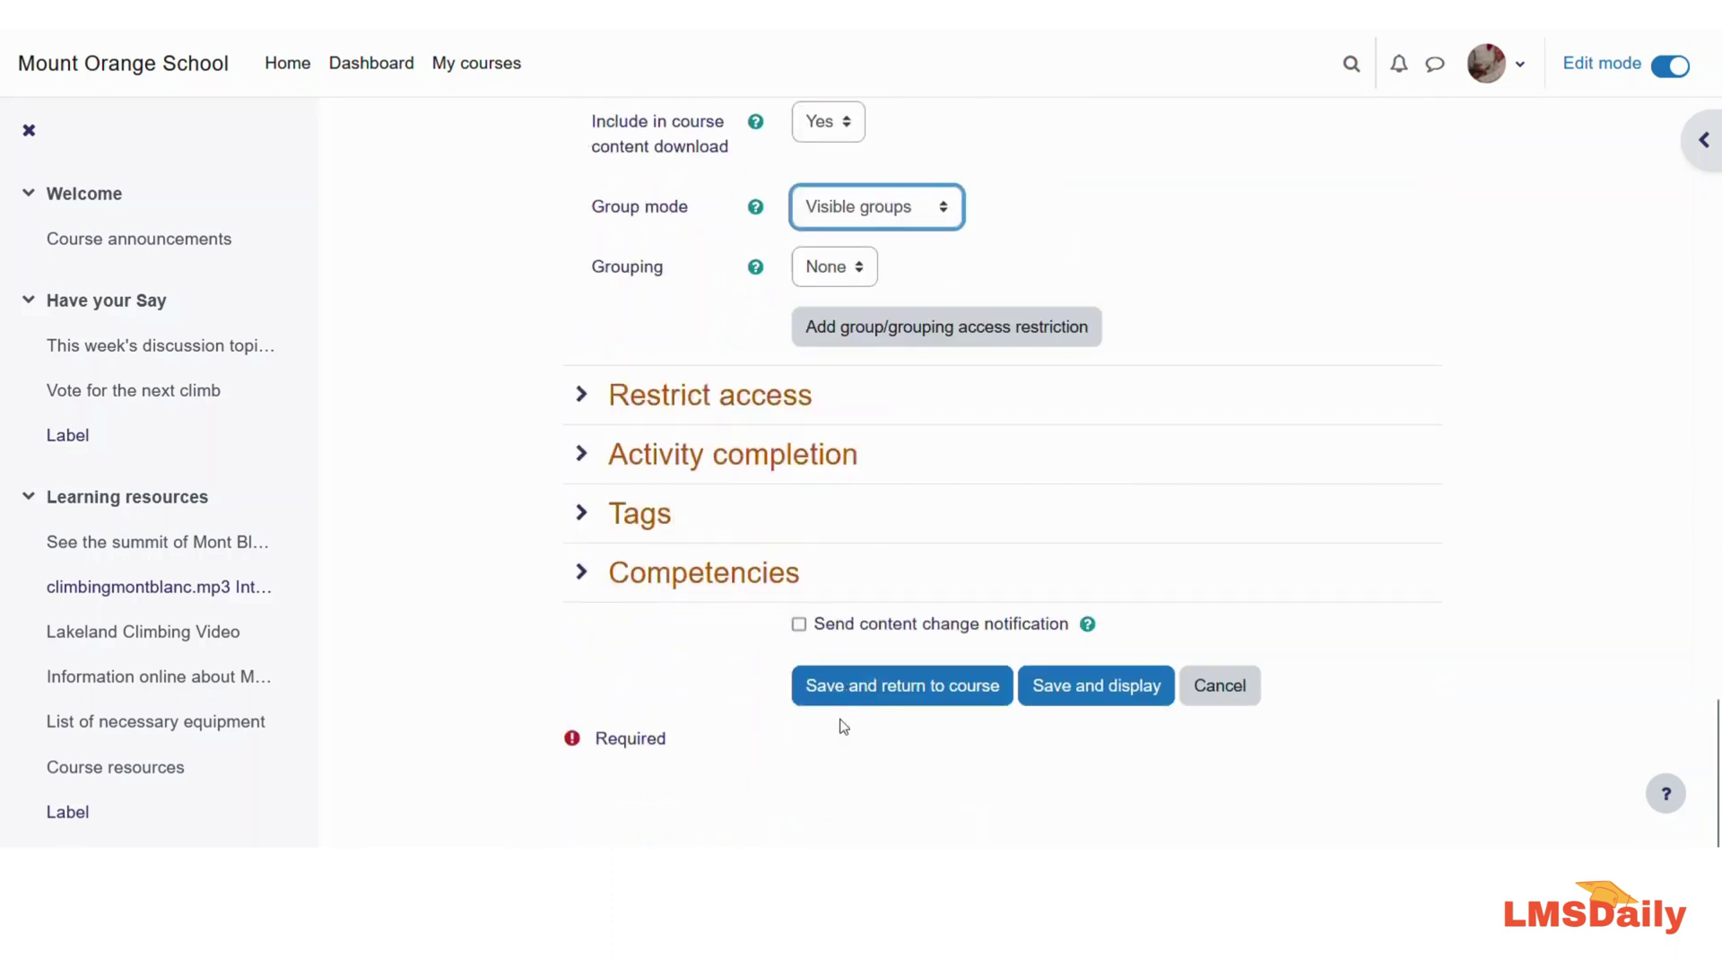
Save and display First Assignment, then check its Visible groups filter lists First Group and Groups A–D
left_click(1041, 697)
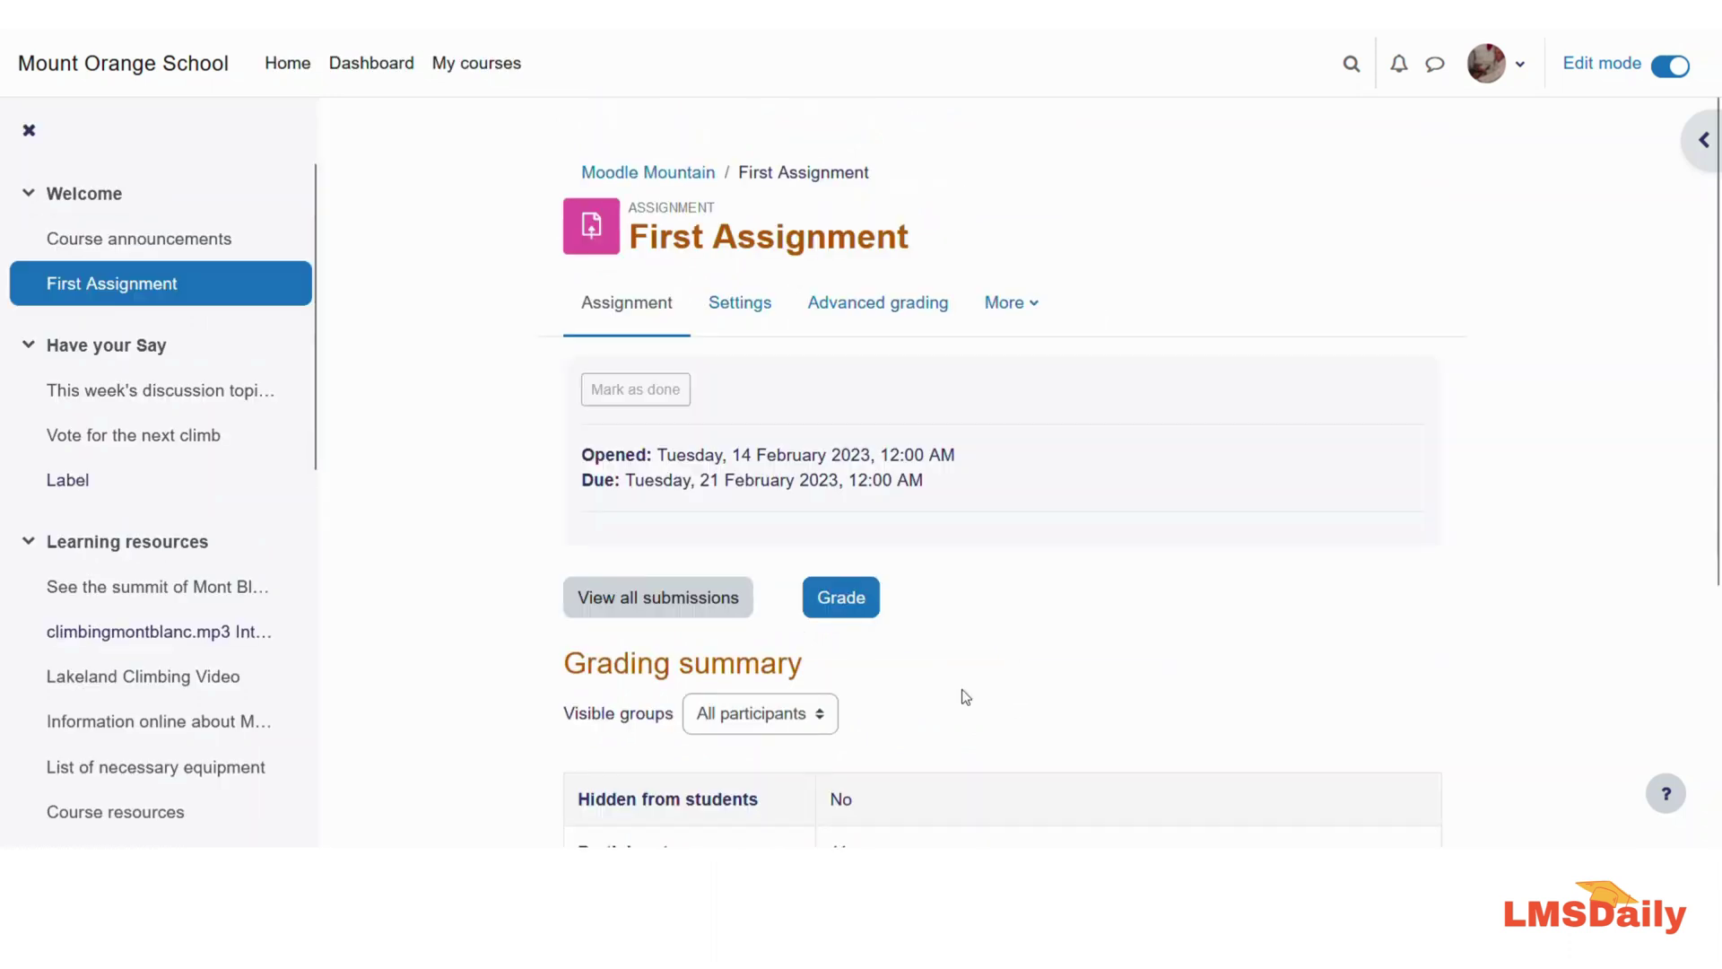
scroll(962, 695, "down", 2)
left_click(770, 545)
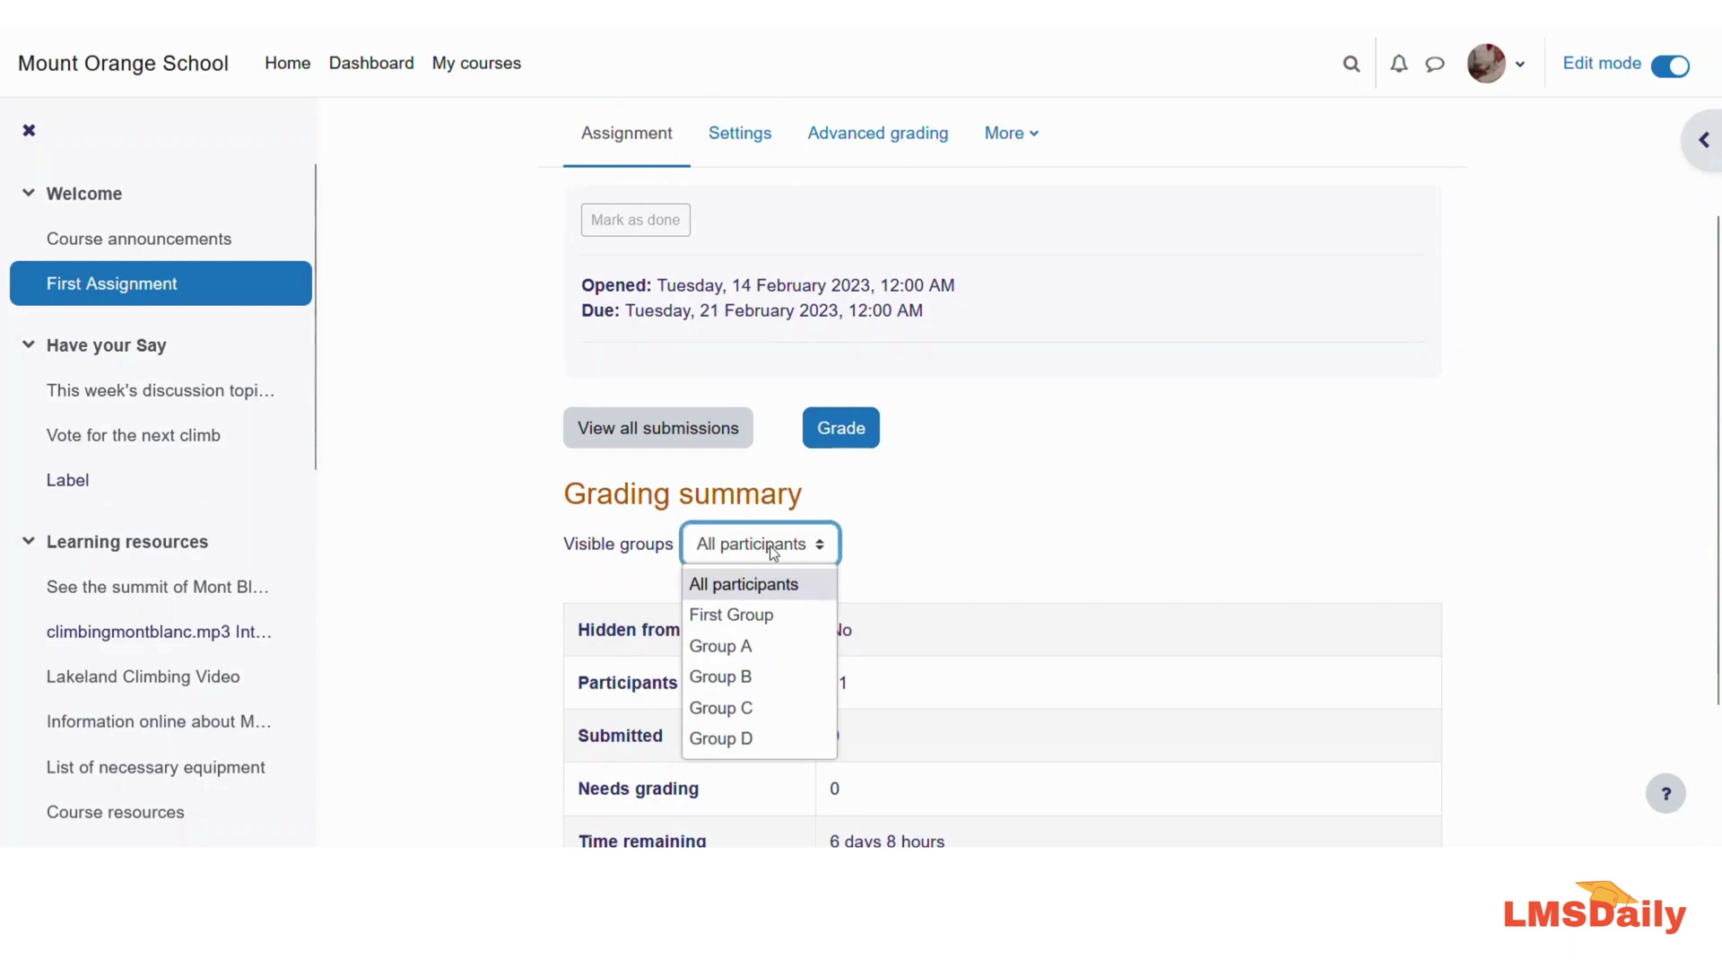